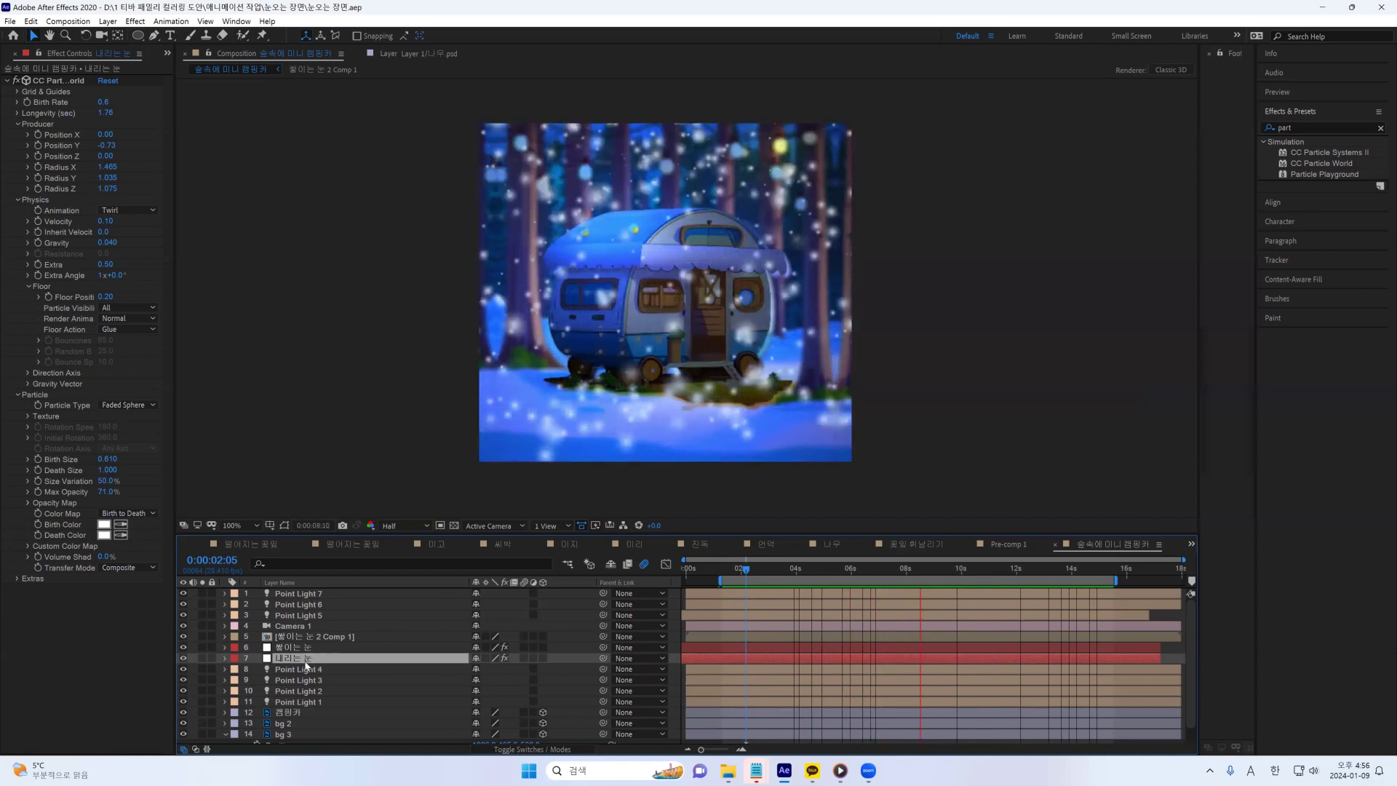
Isolate the falling-snow layer (내리는 눈) and the piling-snow layer (쌓이는 눈) to preview their particles.
click(291, 647)
click(203, 658)
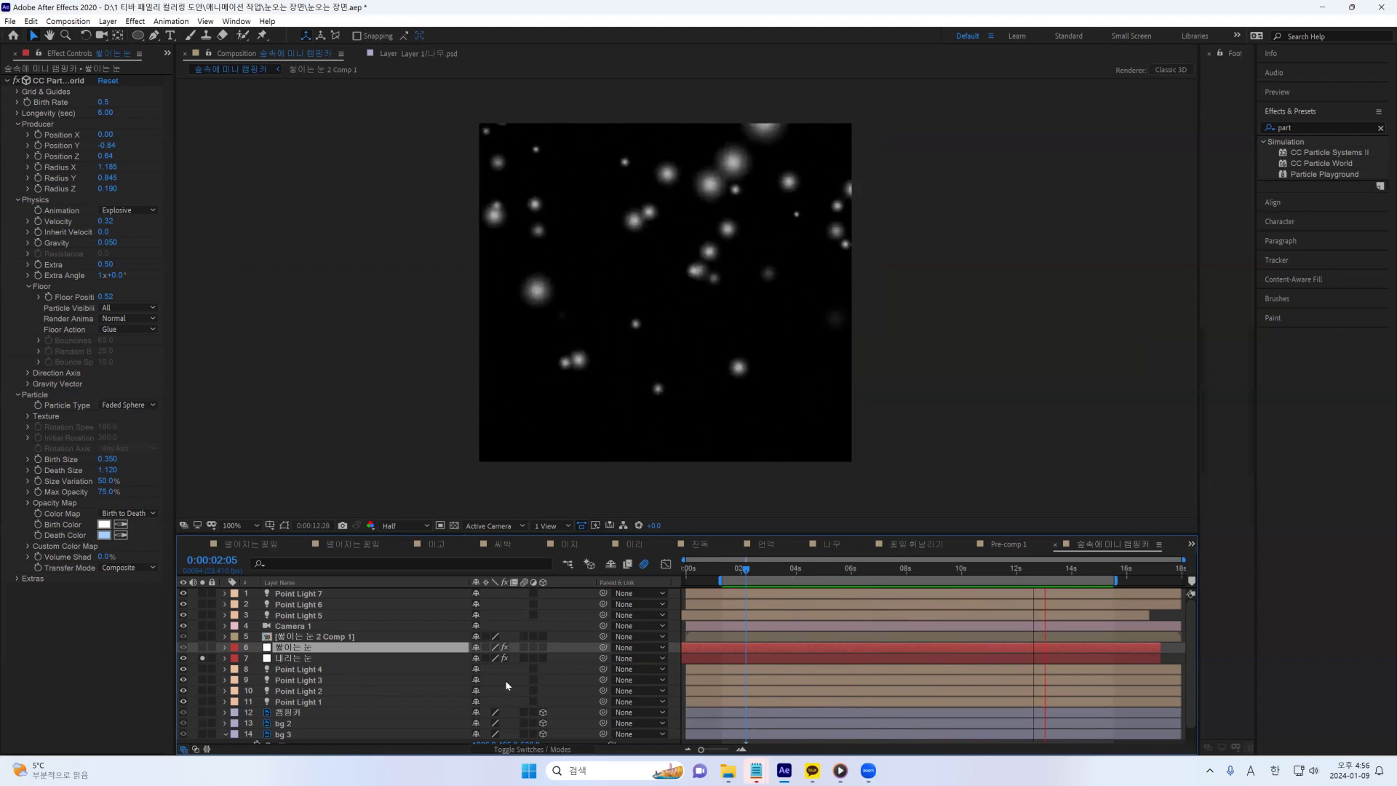
click(203, 648)
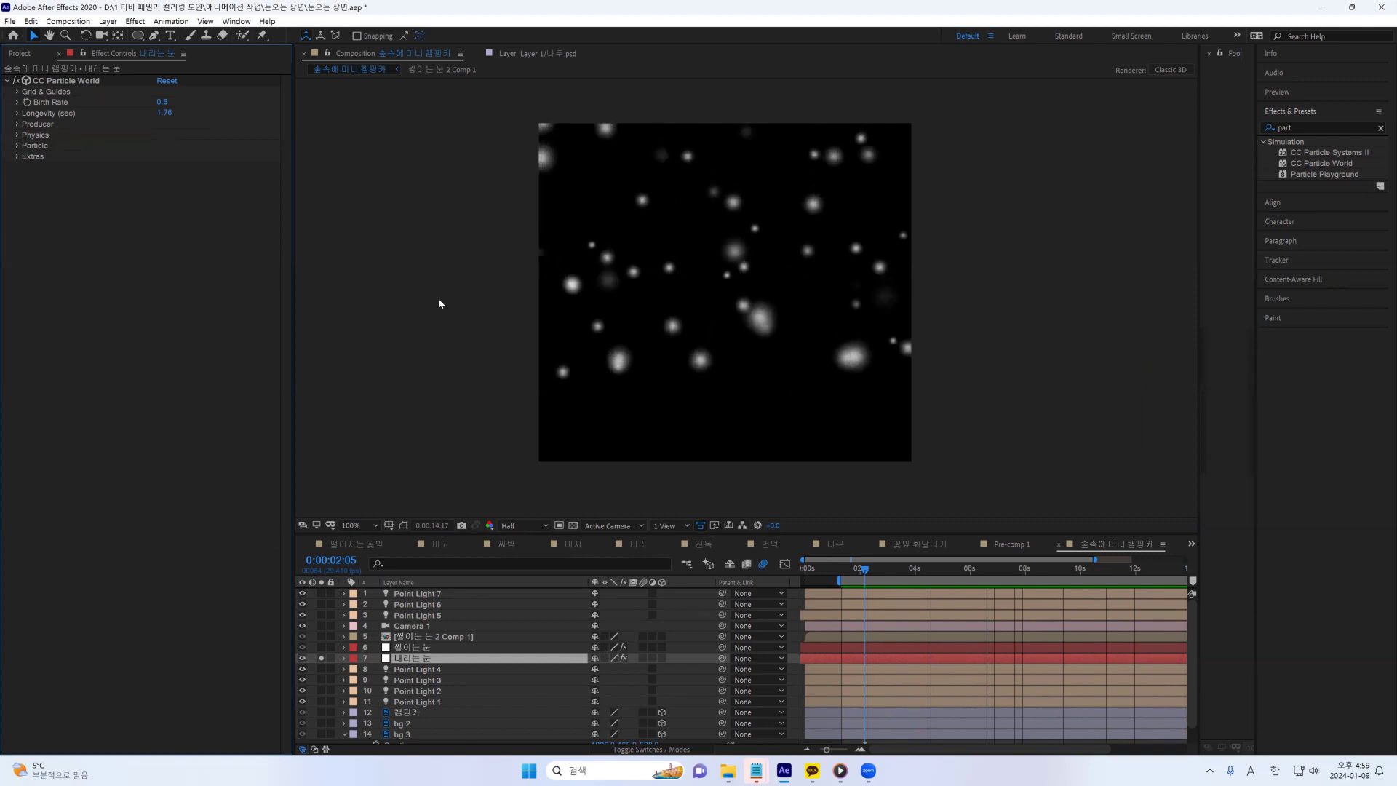
Create a white solid at composition size, 1024 x 930 px, named 1.
key(ctrl+shift+y)
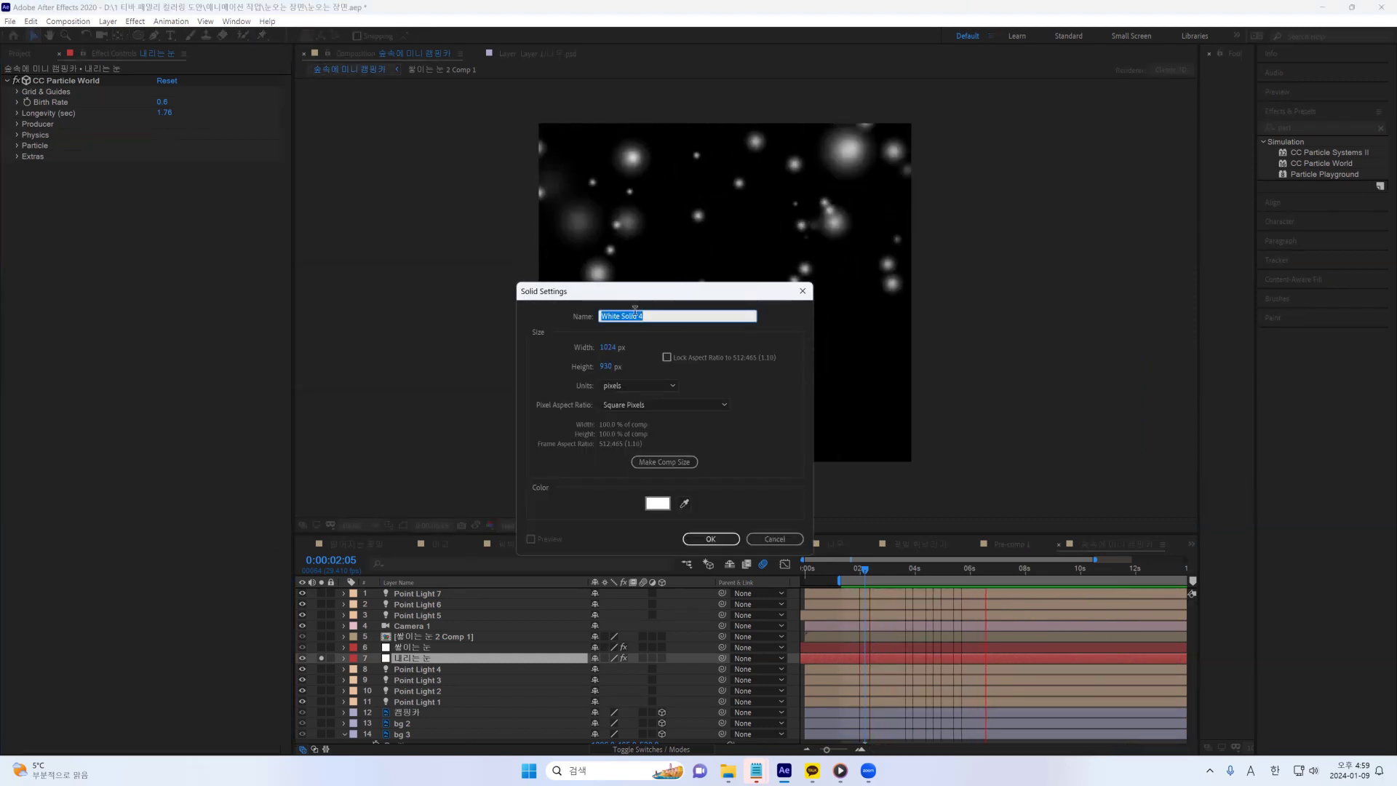
mouse_move(603, 295)
mouse_down()
mouse_move(602, 269)
mouse_move(629, 291)
mouse_move(588, 291)
mouse_up()
click(676, 290)
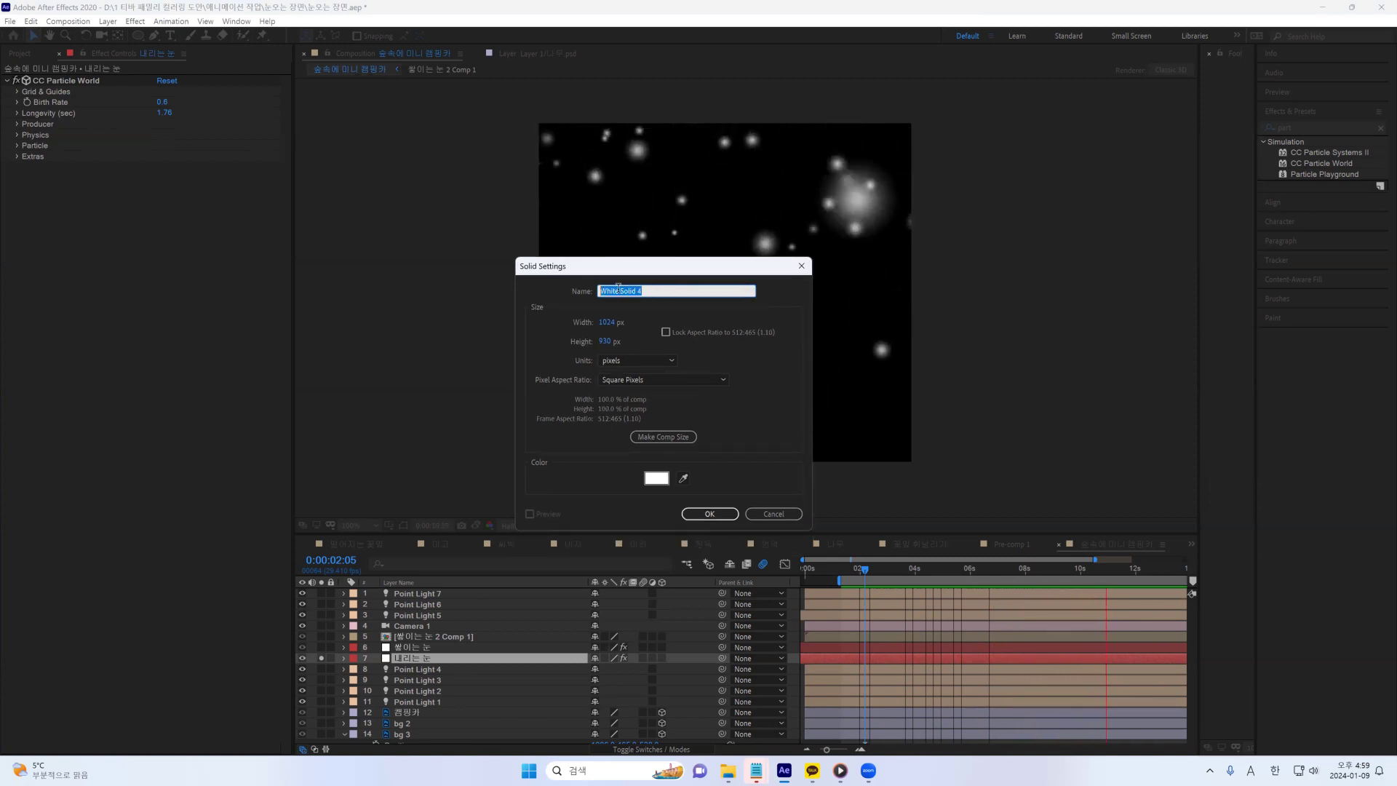
click(662, 436)
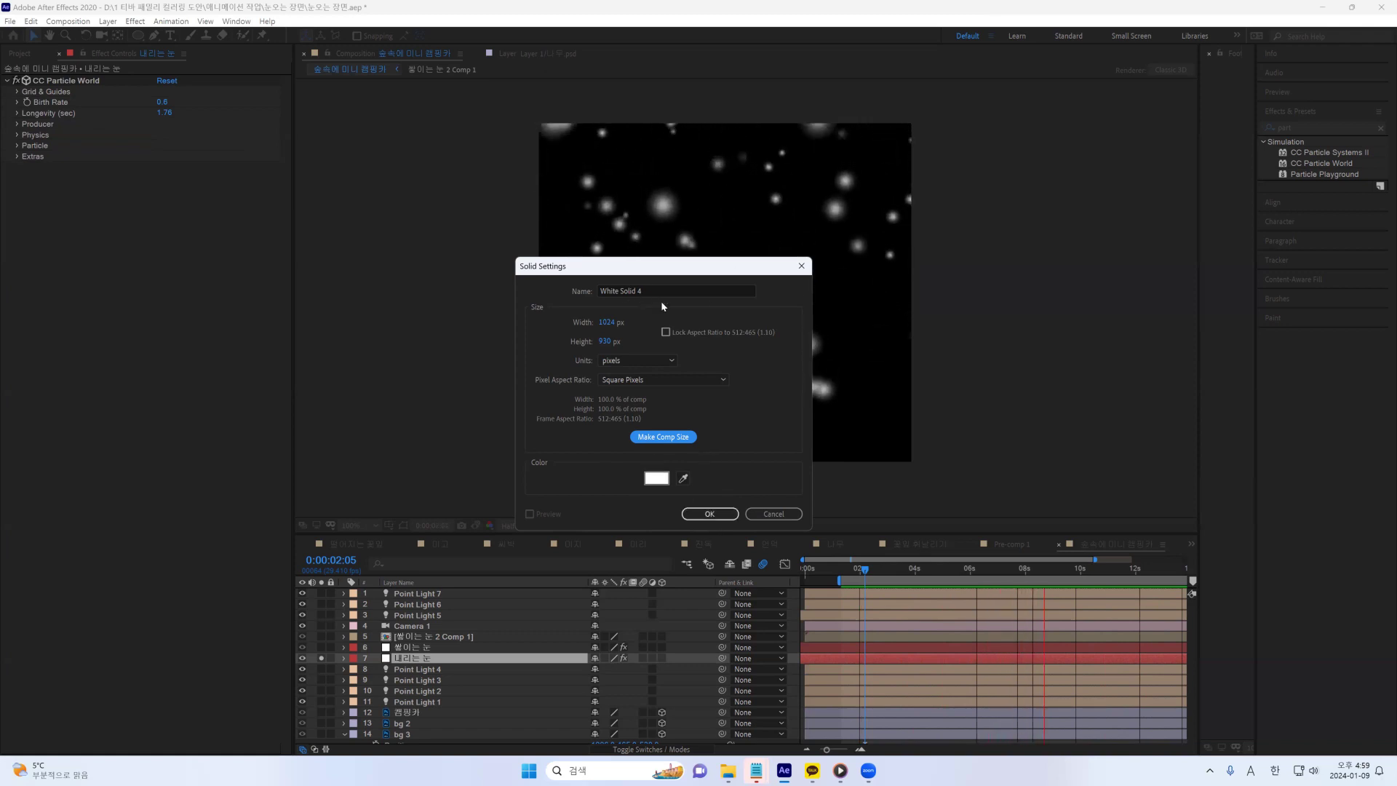
drag(645, 290, 543, 289)
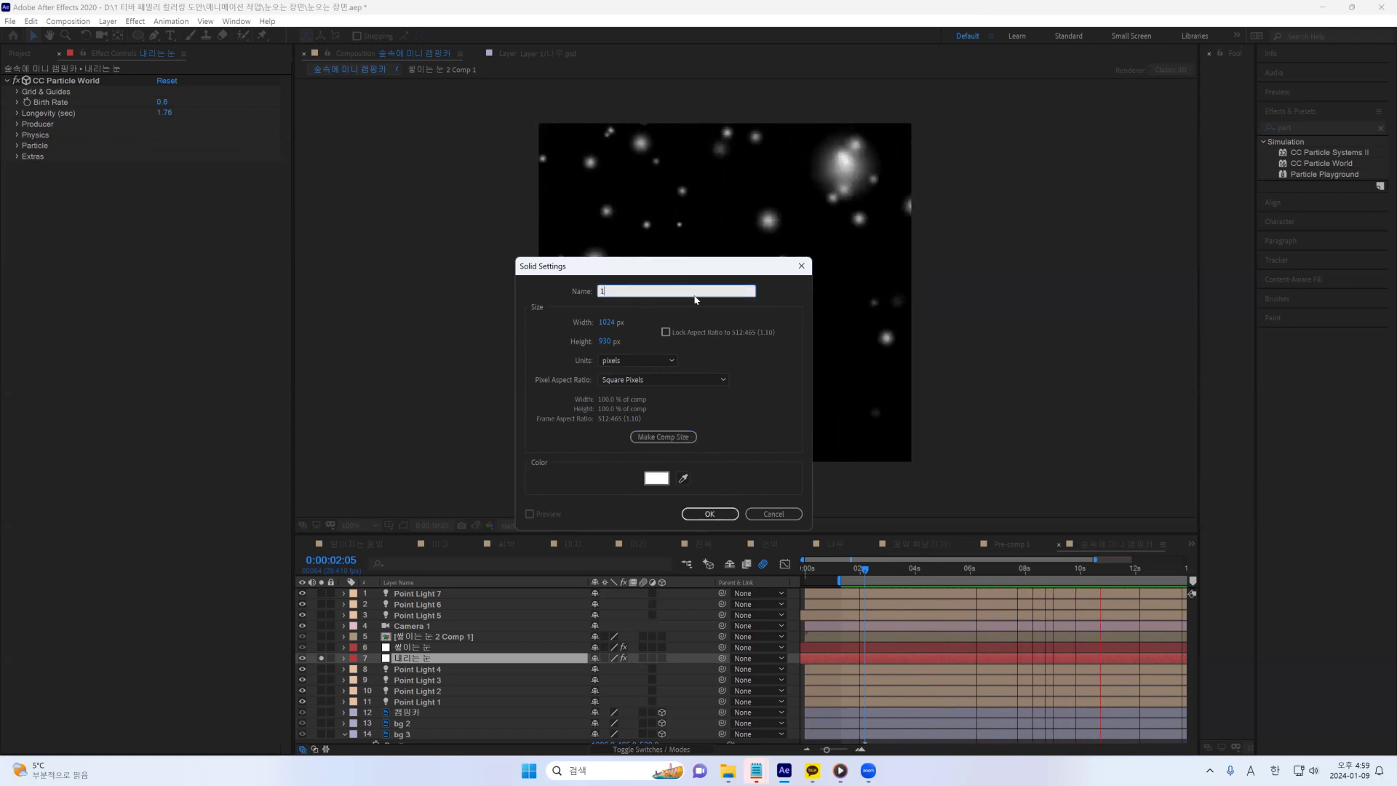
click(719, 516)
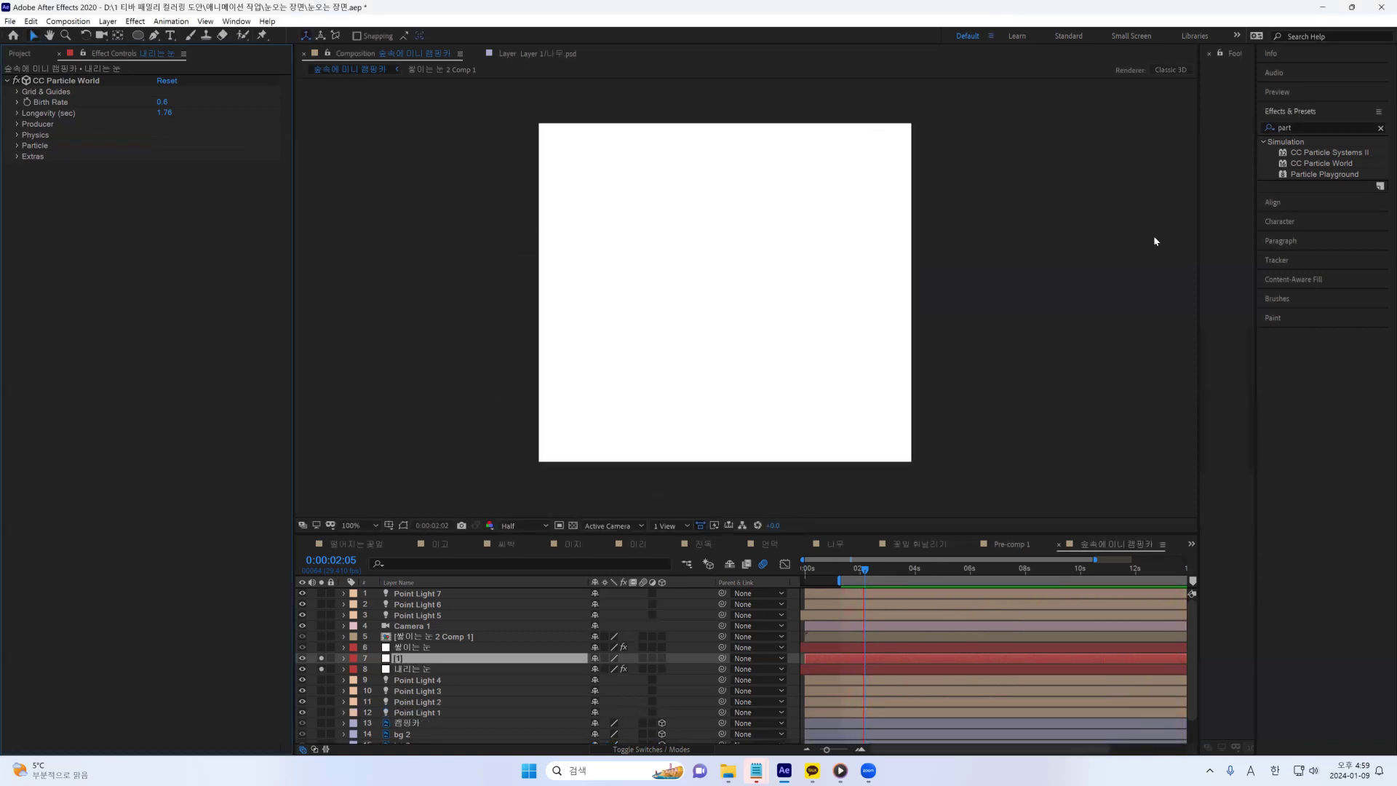
Apply the CC Particle World effect to solid 1 and turn off solo on the 내리는 눈 layer so the new particles preview alone.
click(1323, 169)
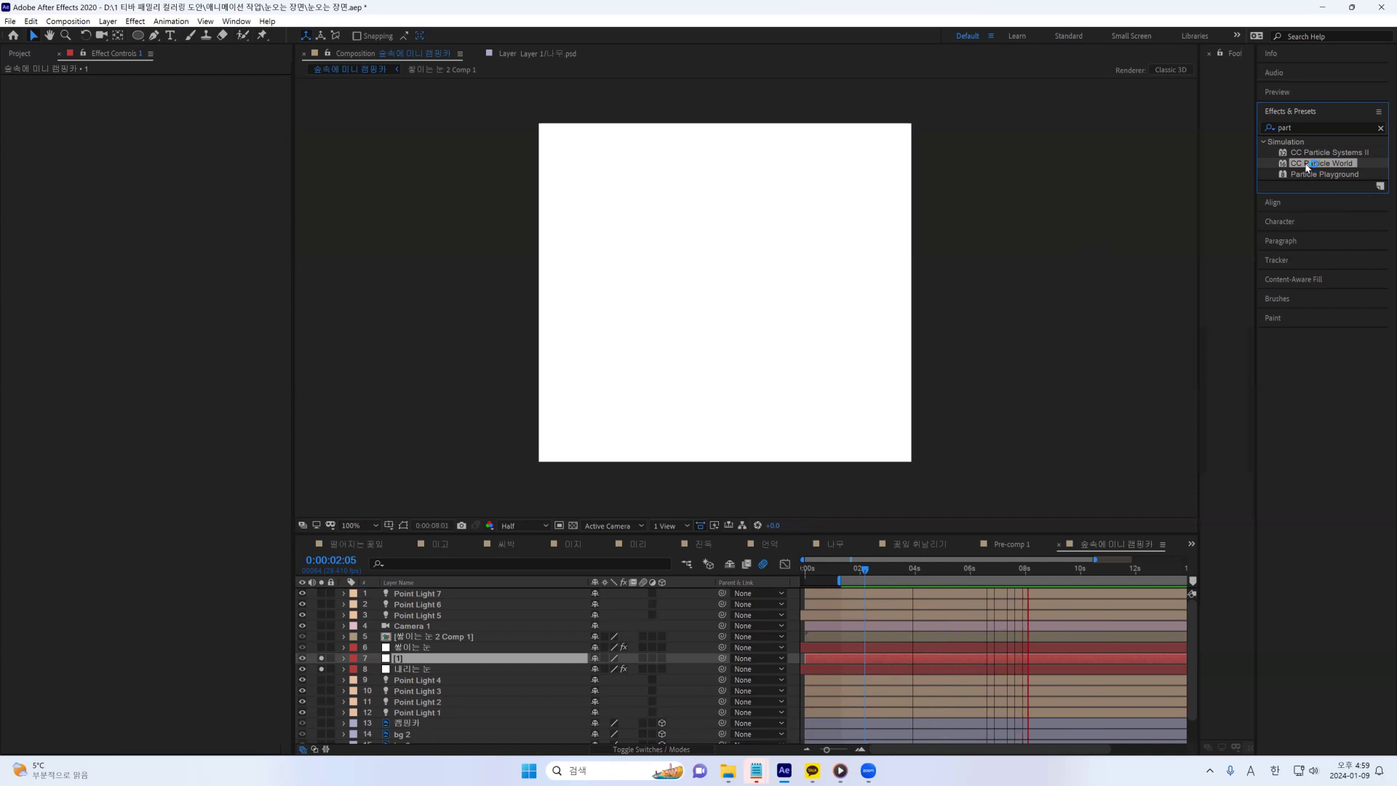
drag(462, 598, 408, 666)
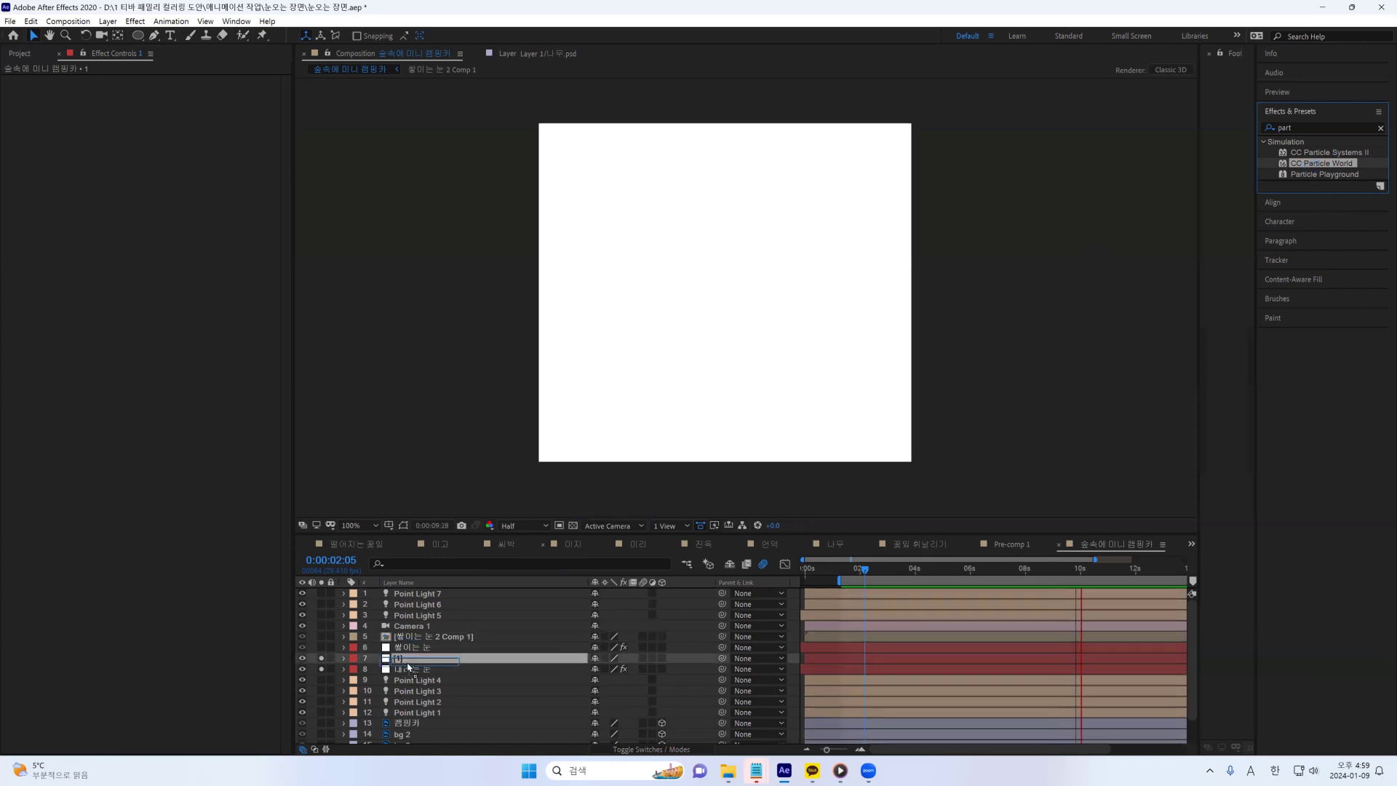
drag(408, 658, 408, 659)
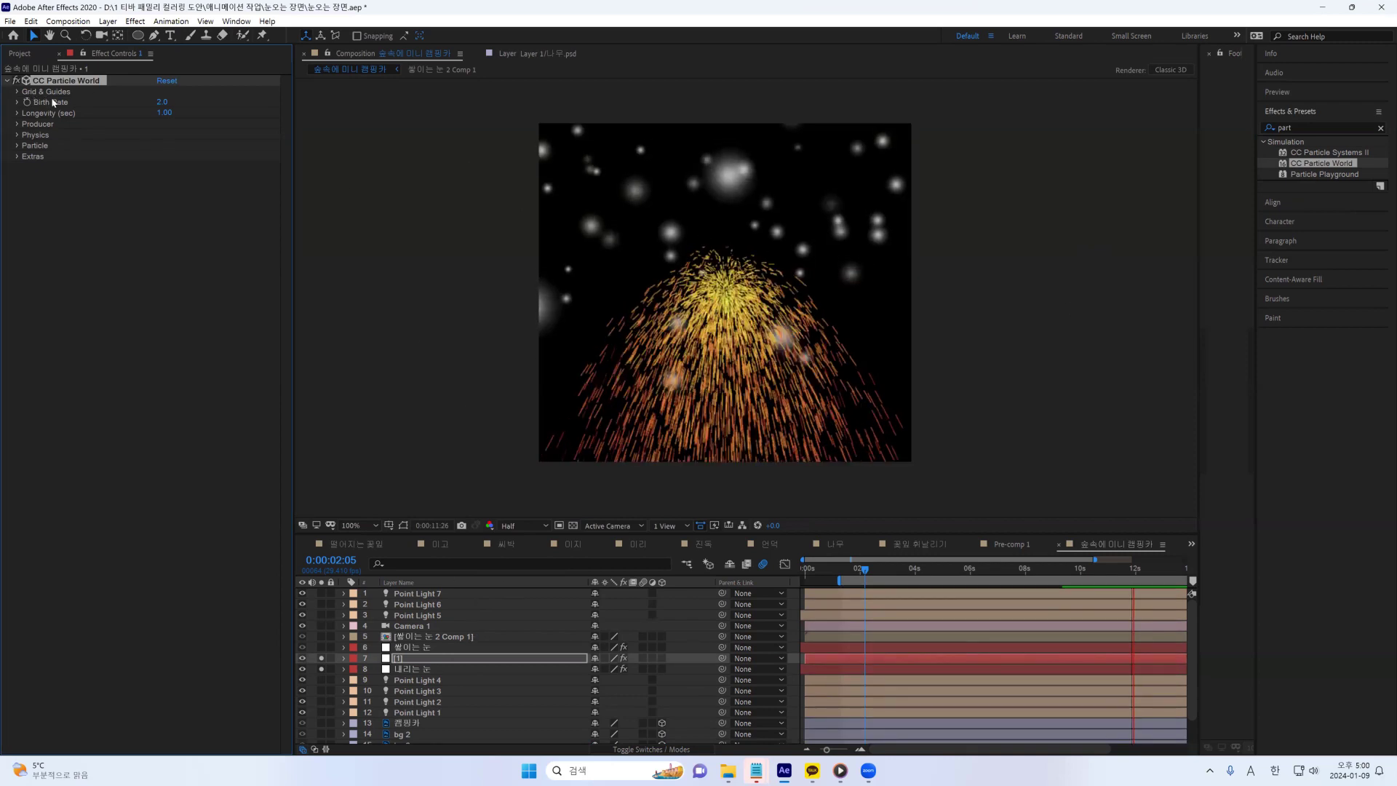
click(321, 668)
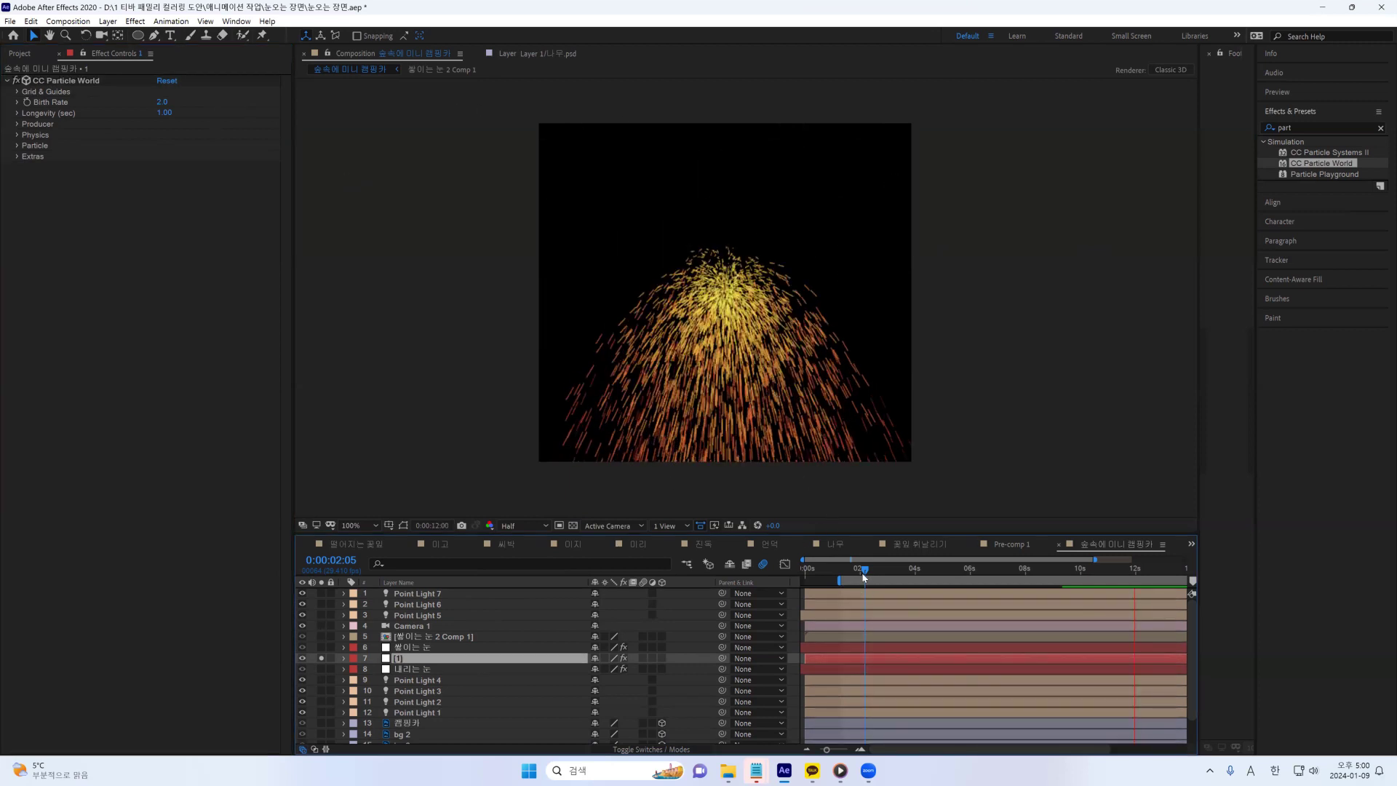
key(space)
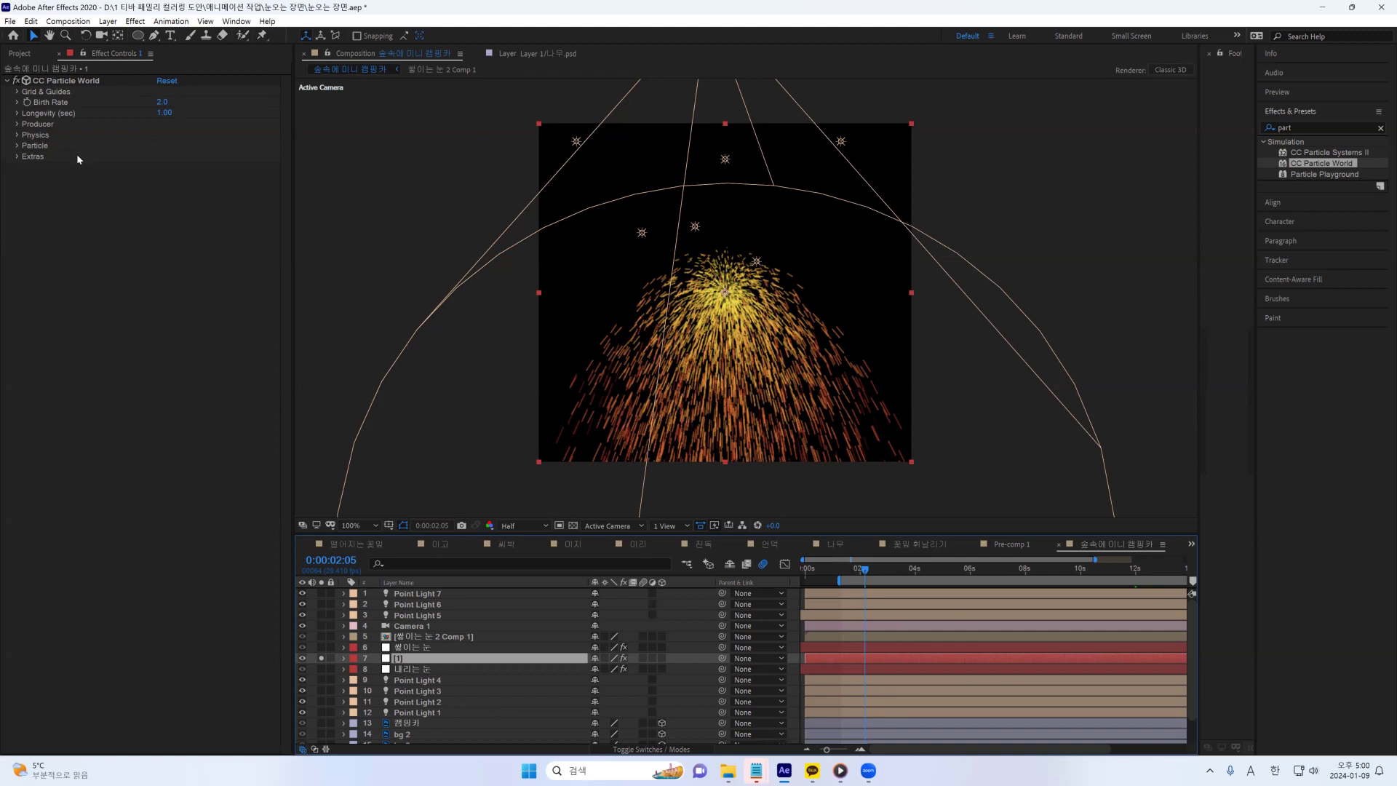
Examine the Grid & Guides, Birth Rate, Longevity and Producer settings of CC Particle World on solid 1.
click(18, 101)
click(18, 92)
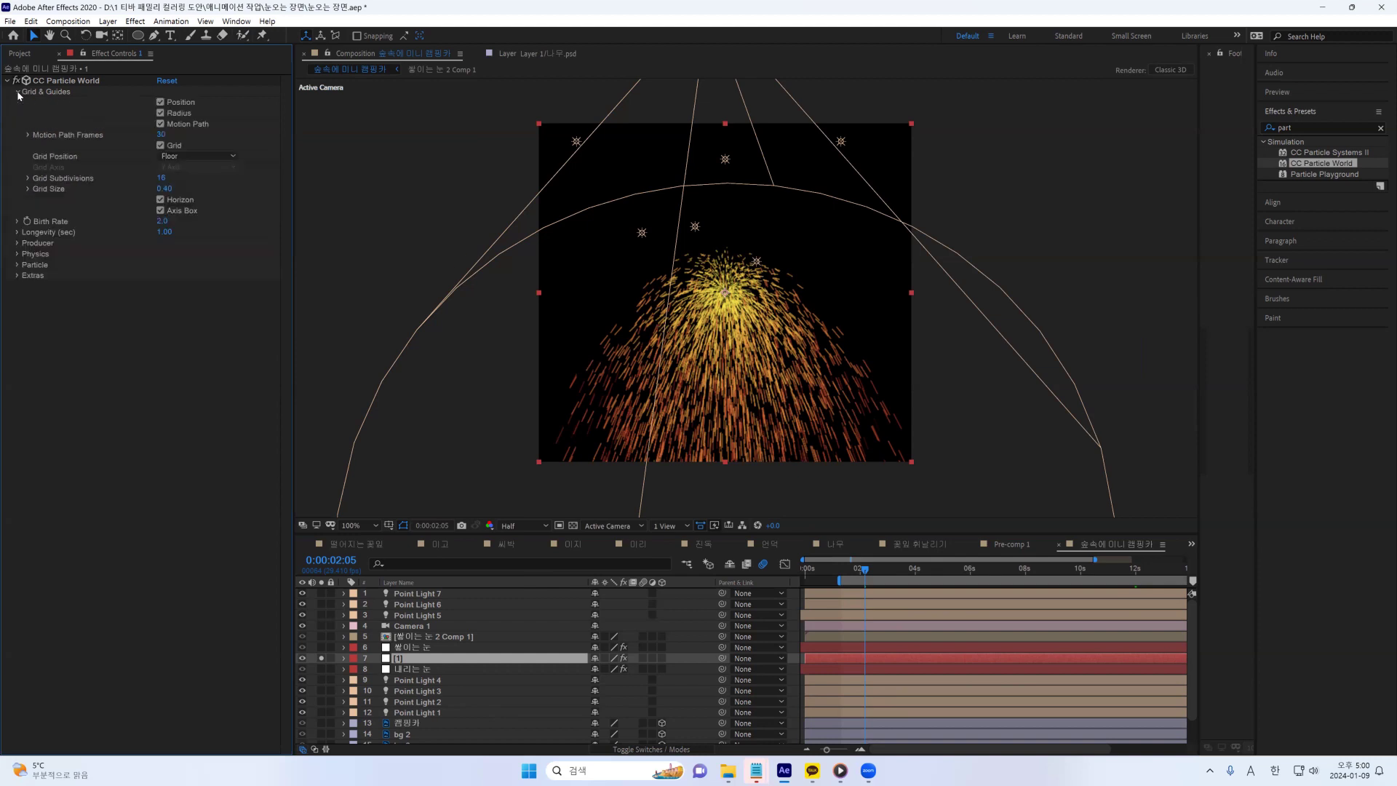
click(17, 92)
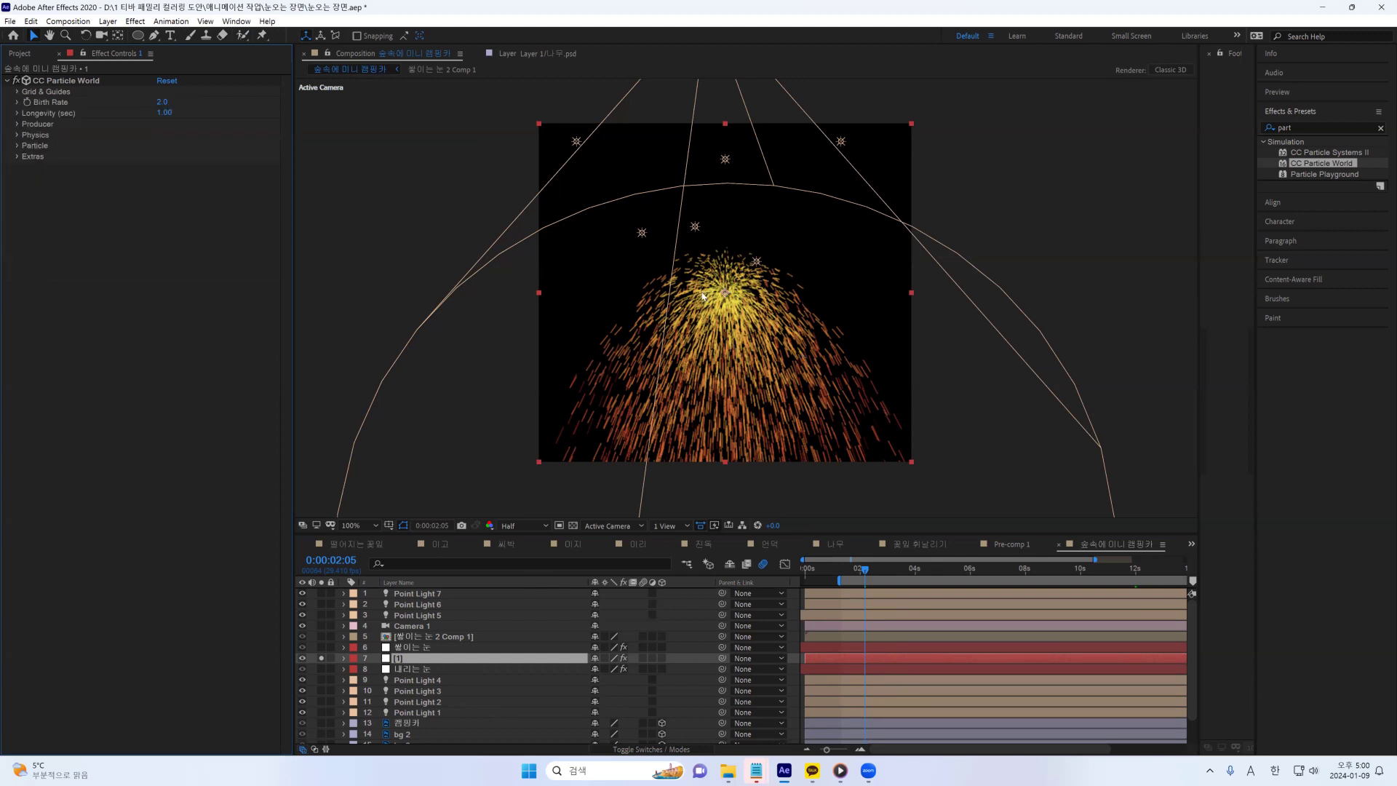
click(17, 91)
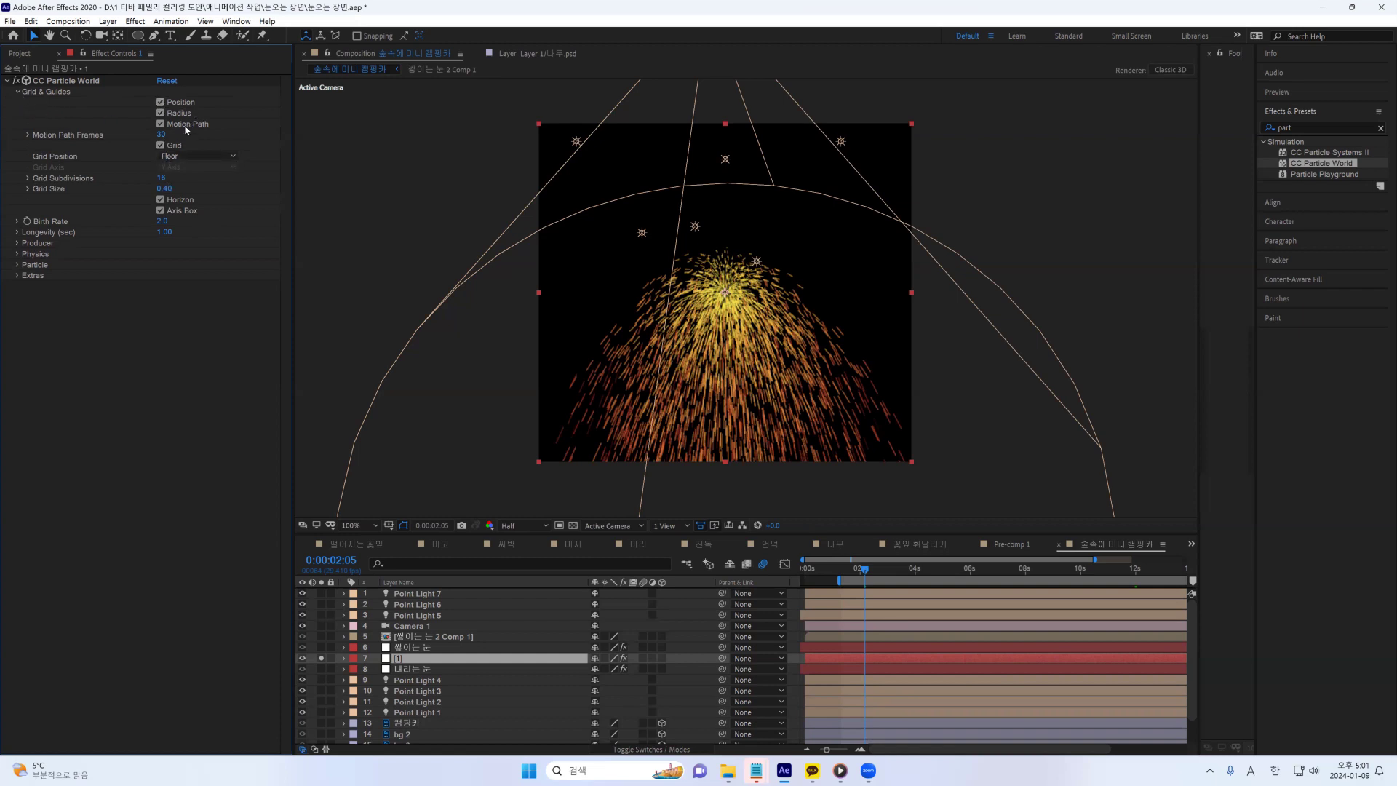
click(18, 92)
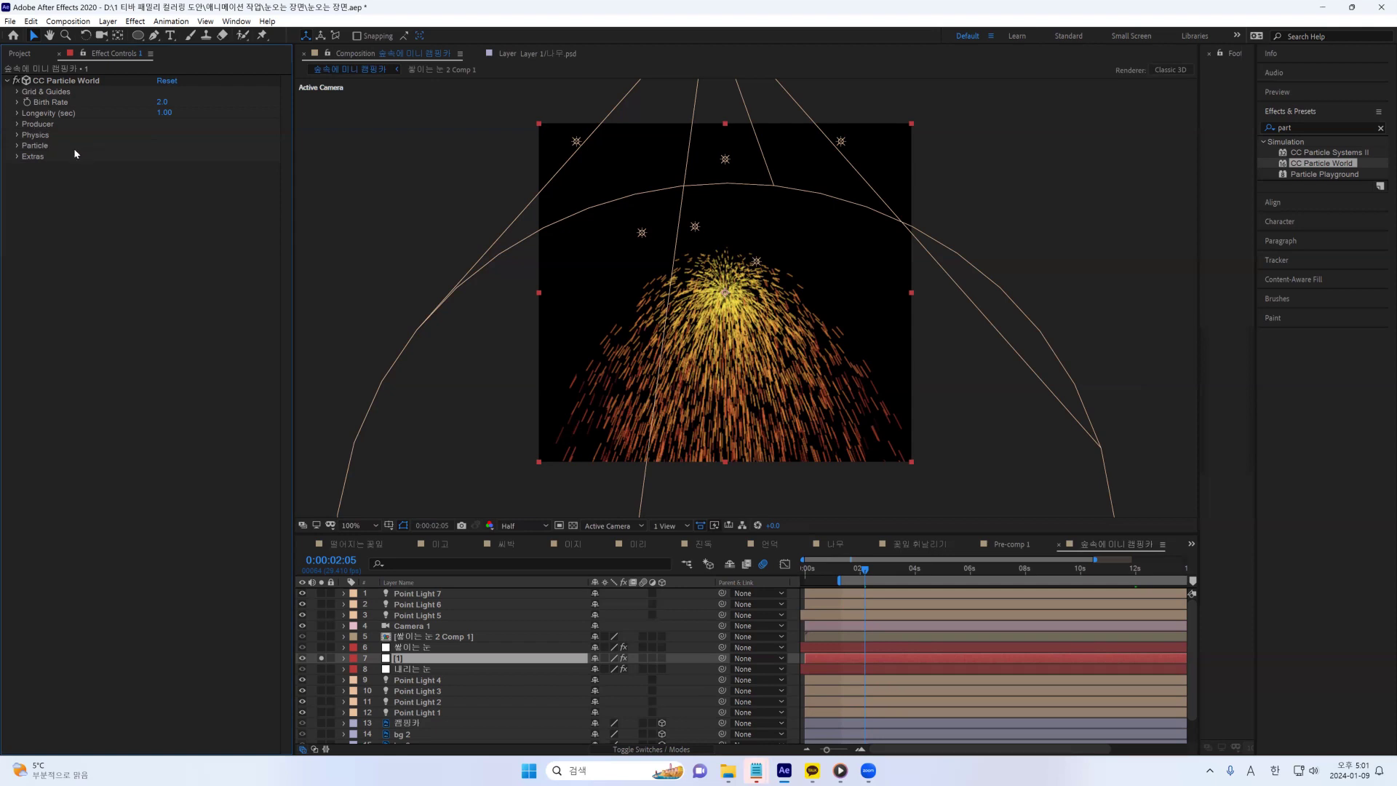
click(51, 107)
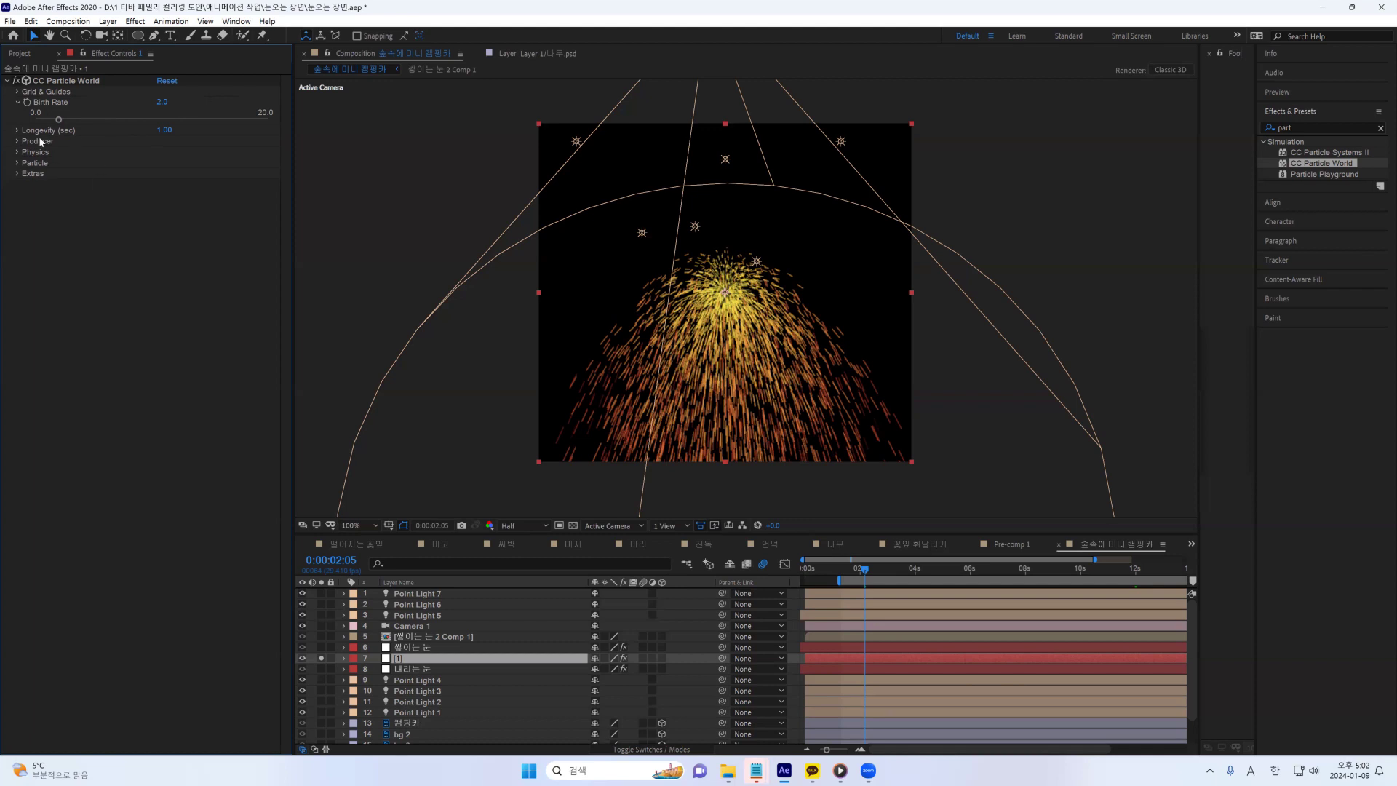
click(16, 131)
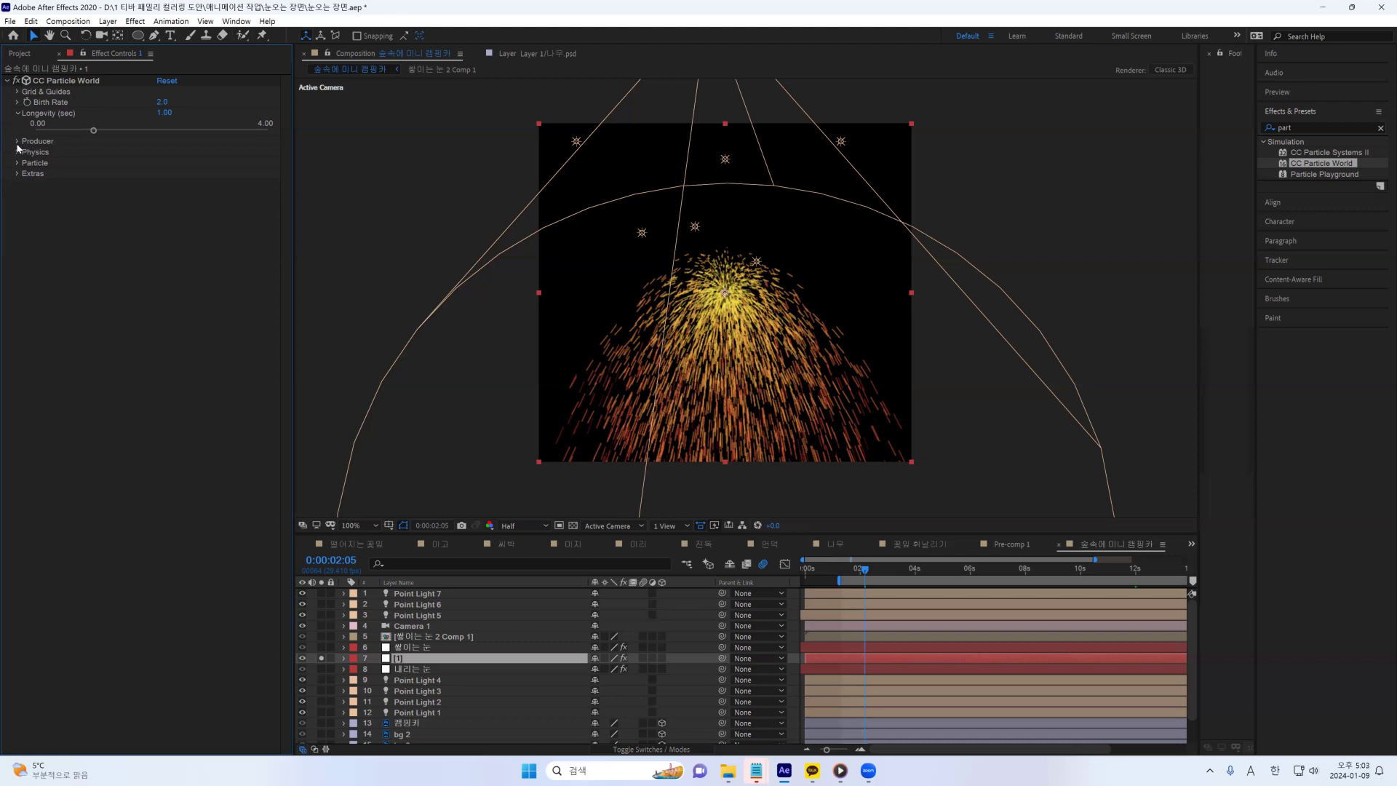
click(19, 141)
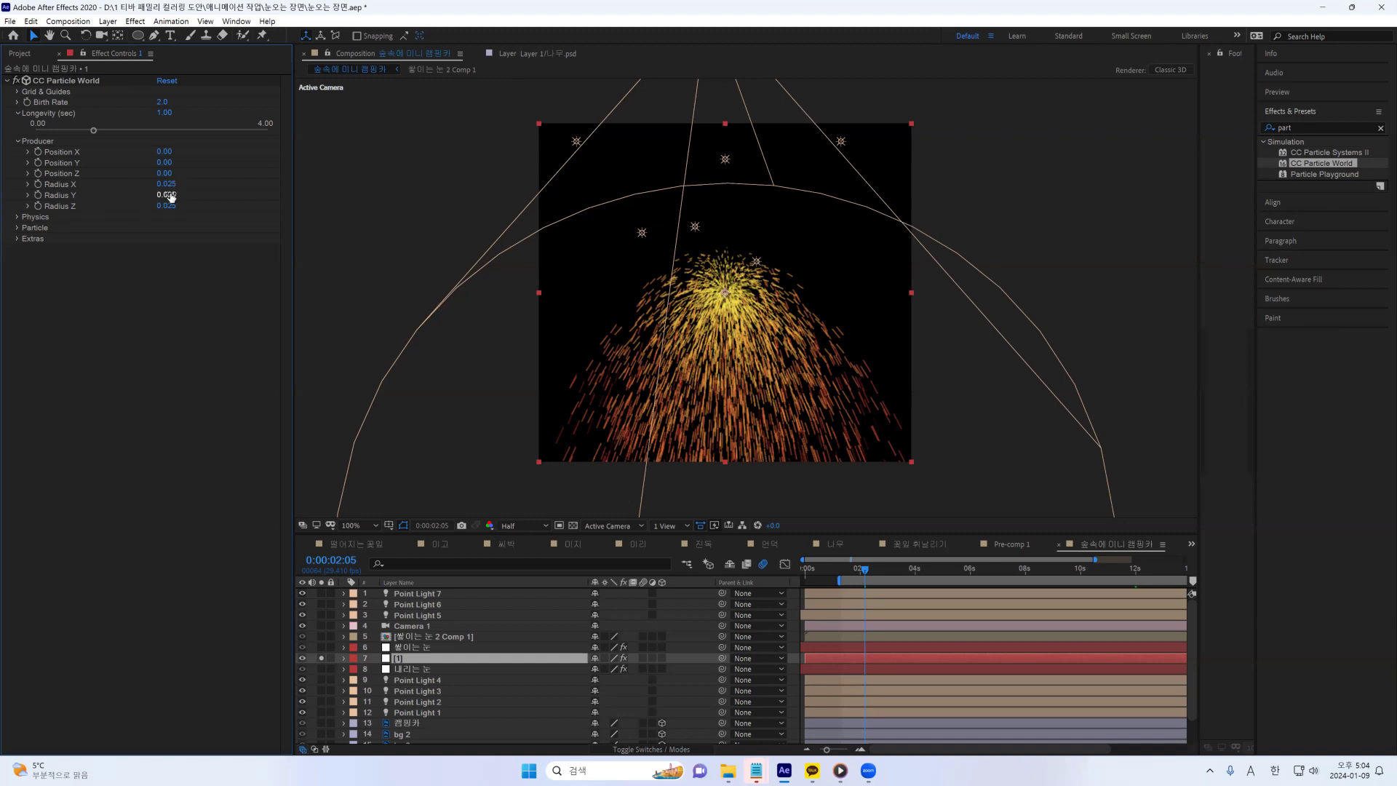
drag(171, 197, 171, 211)
click(18, 141)
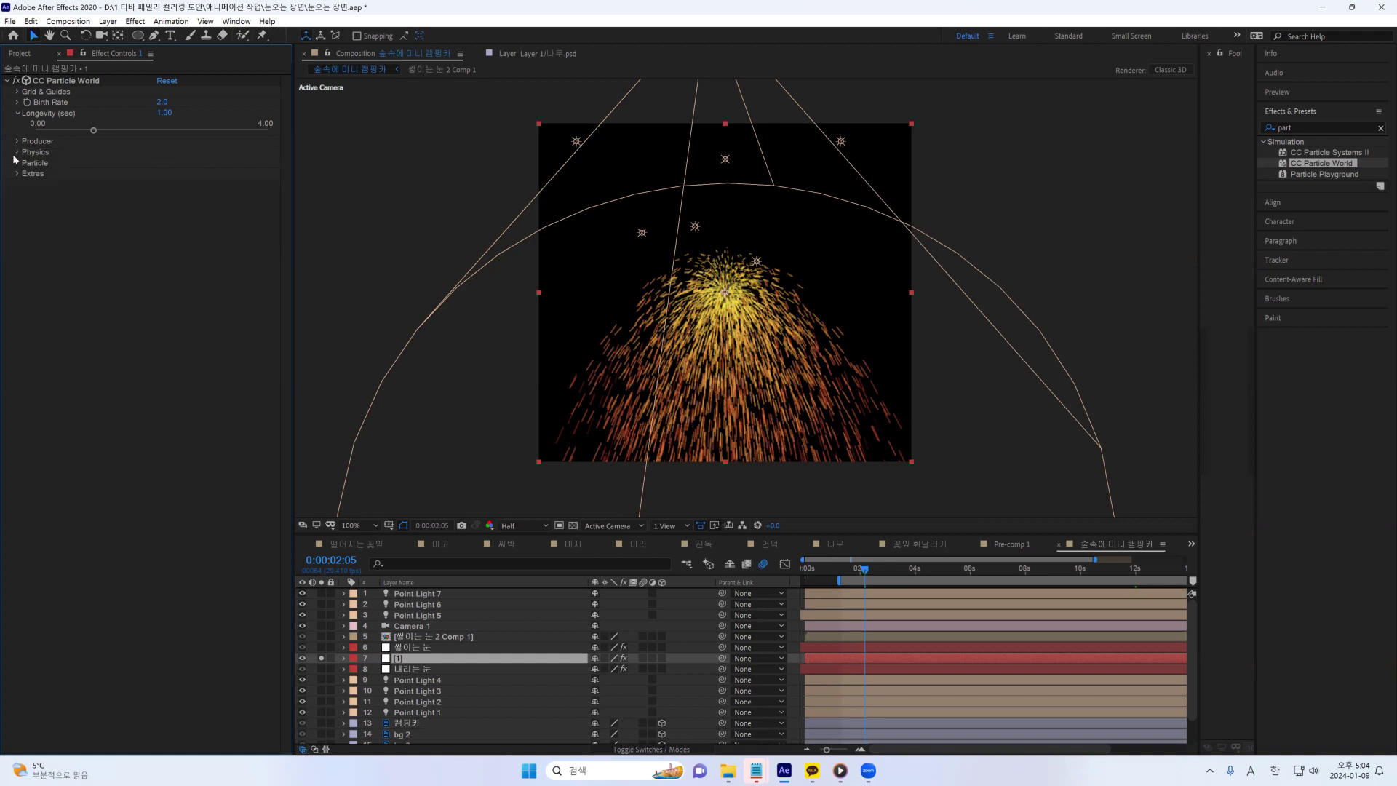
Examine the effect's Physics settings, including the Animation types, Velocity, Floor options, Direction Axis and Gravity Vector.
click(16, 152)
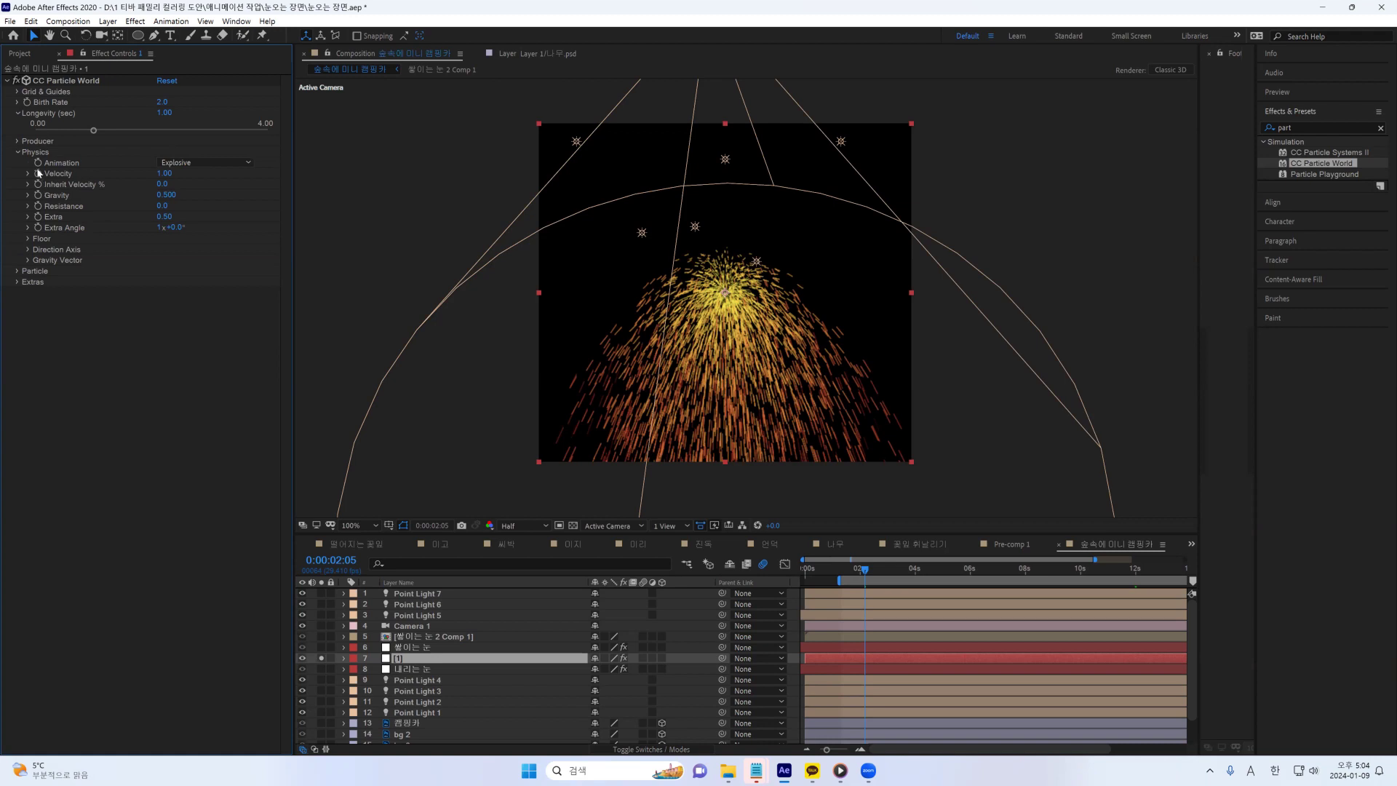
click(252, 164)
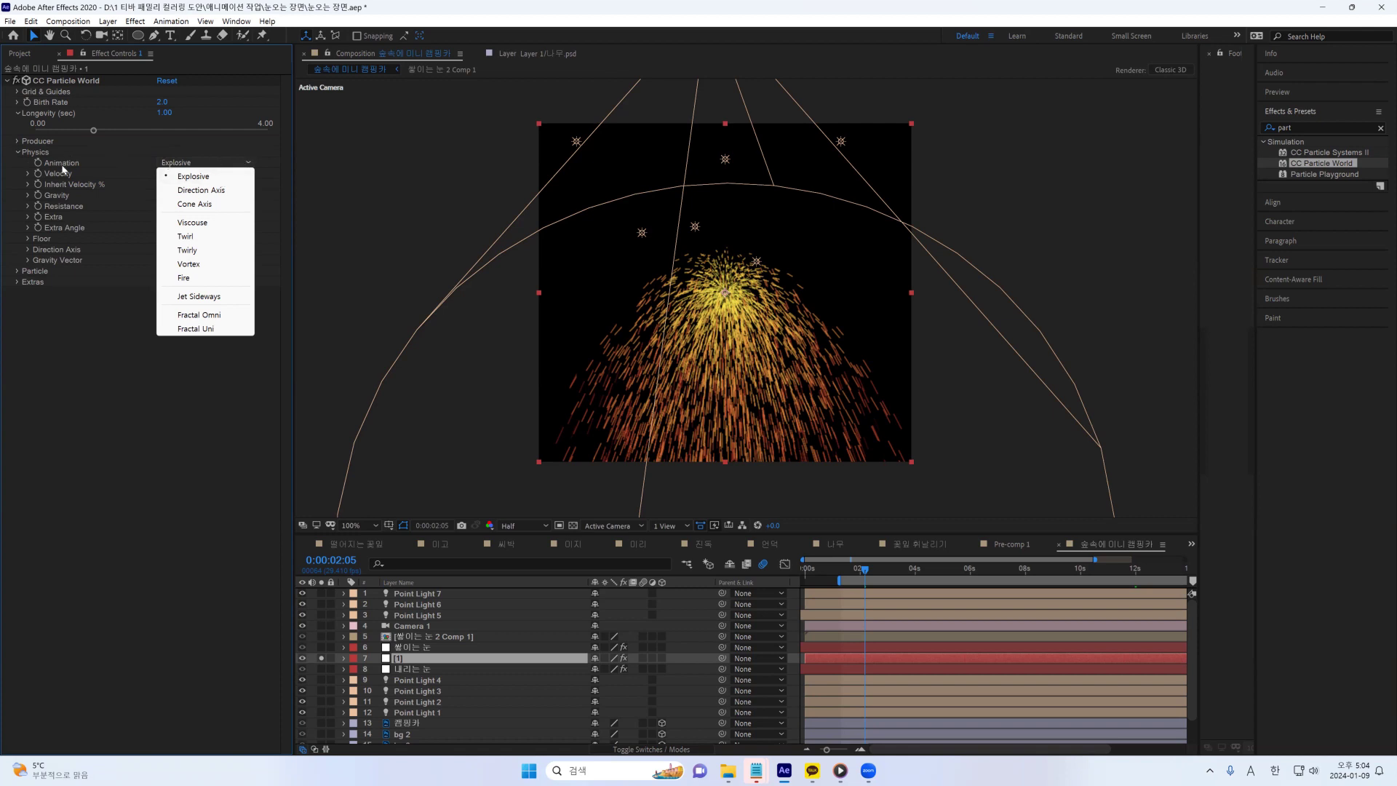
click(102, 417)
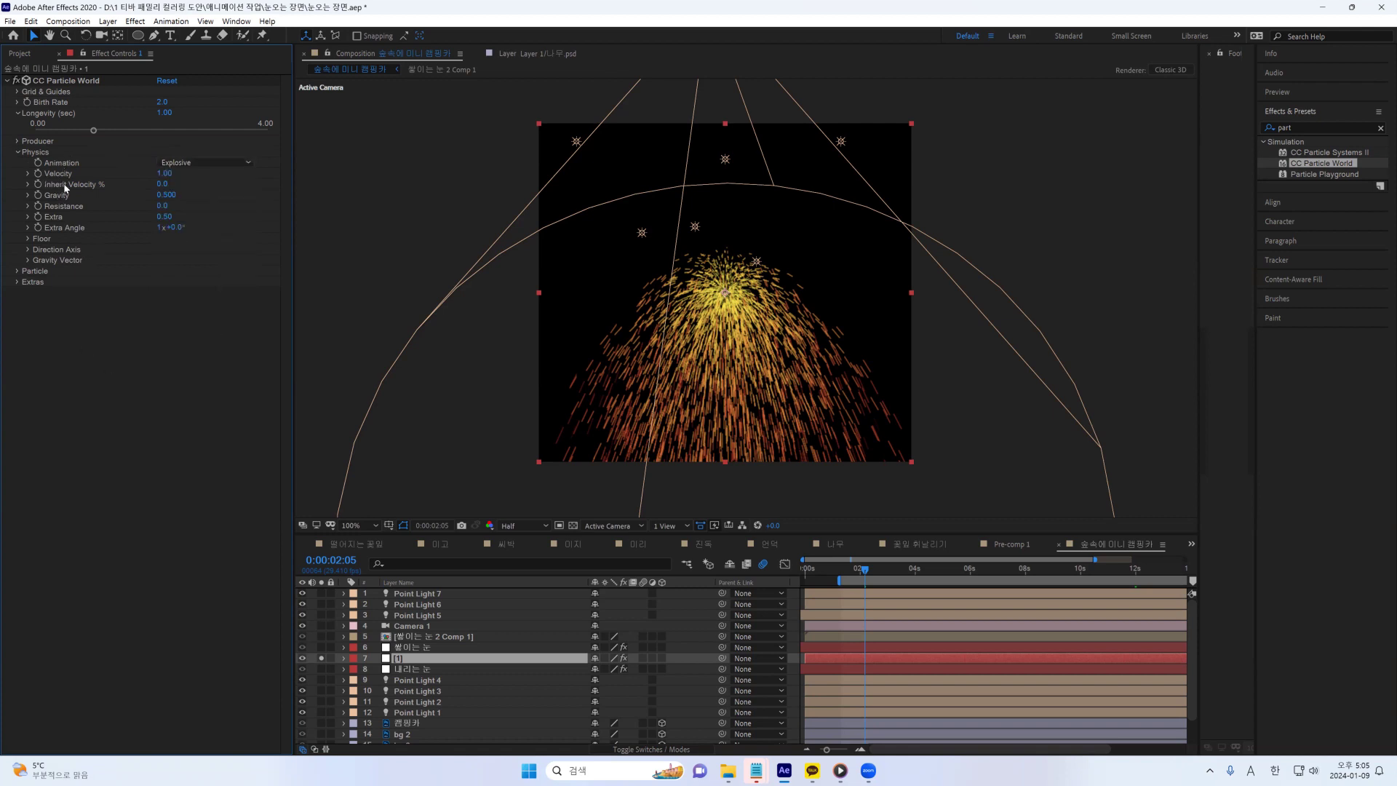
drag(157, 176, 163, 176)
click(28, 240)
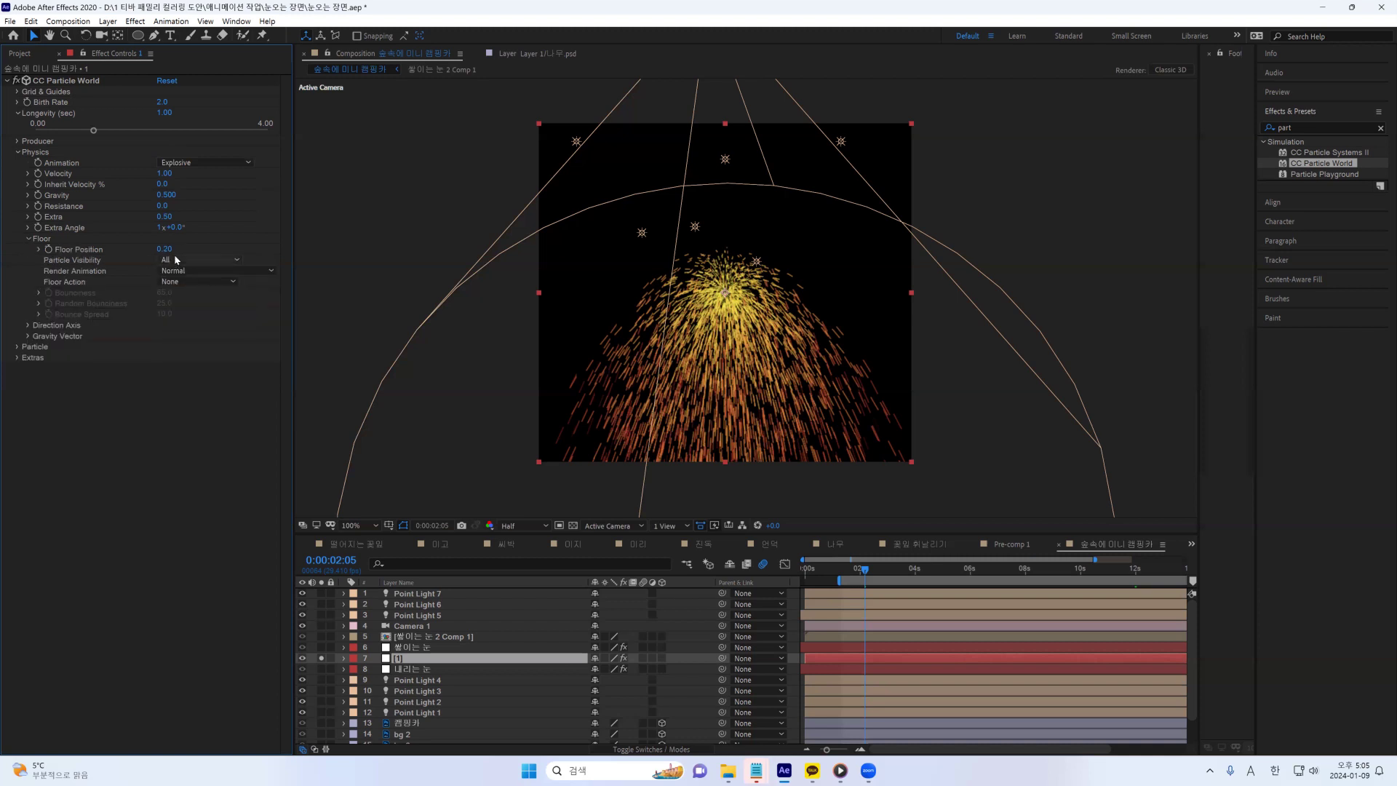
drag(171, 252, 174, 253)
key(ctrl+z)
click(217, 271)
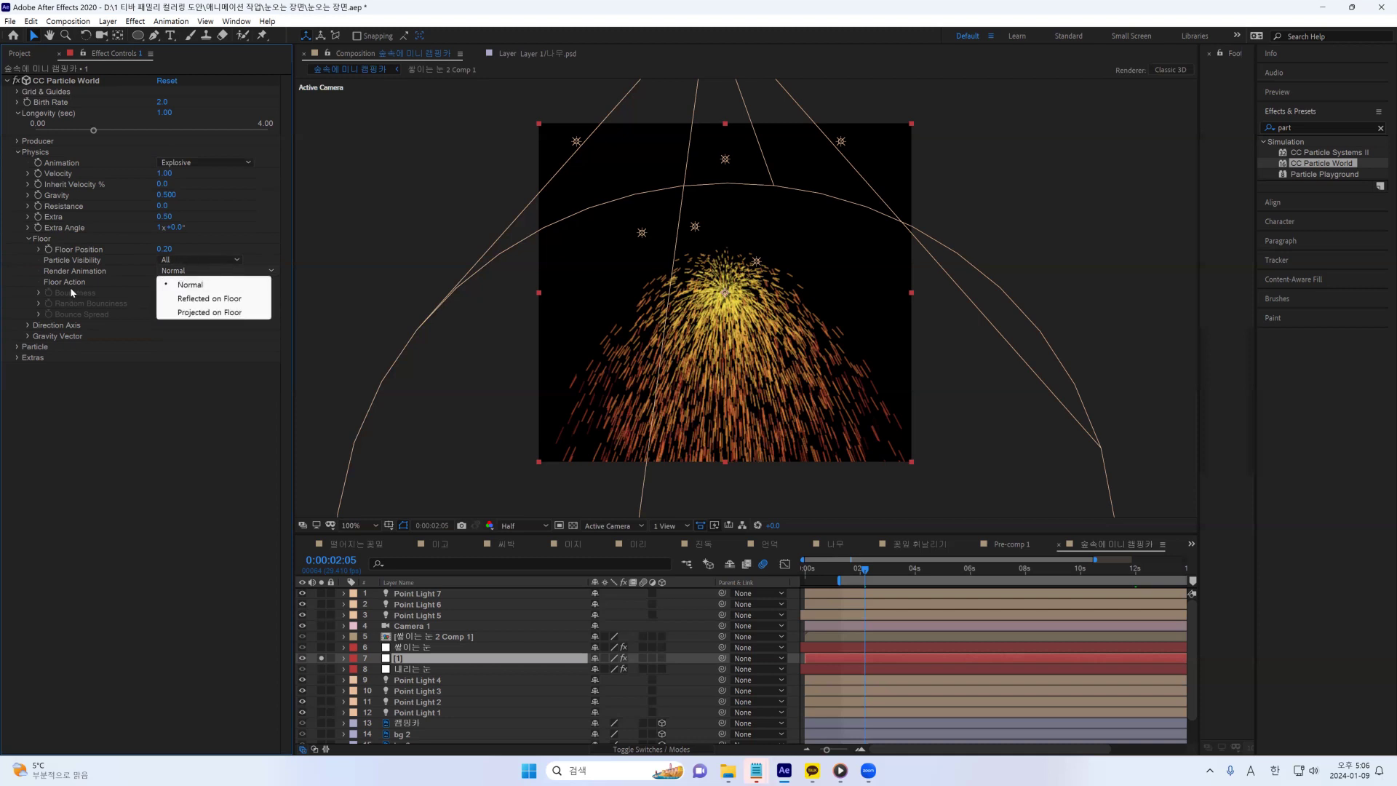
click(71, 287)
click(216, 281)
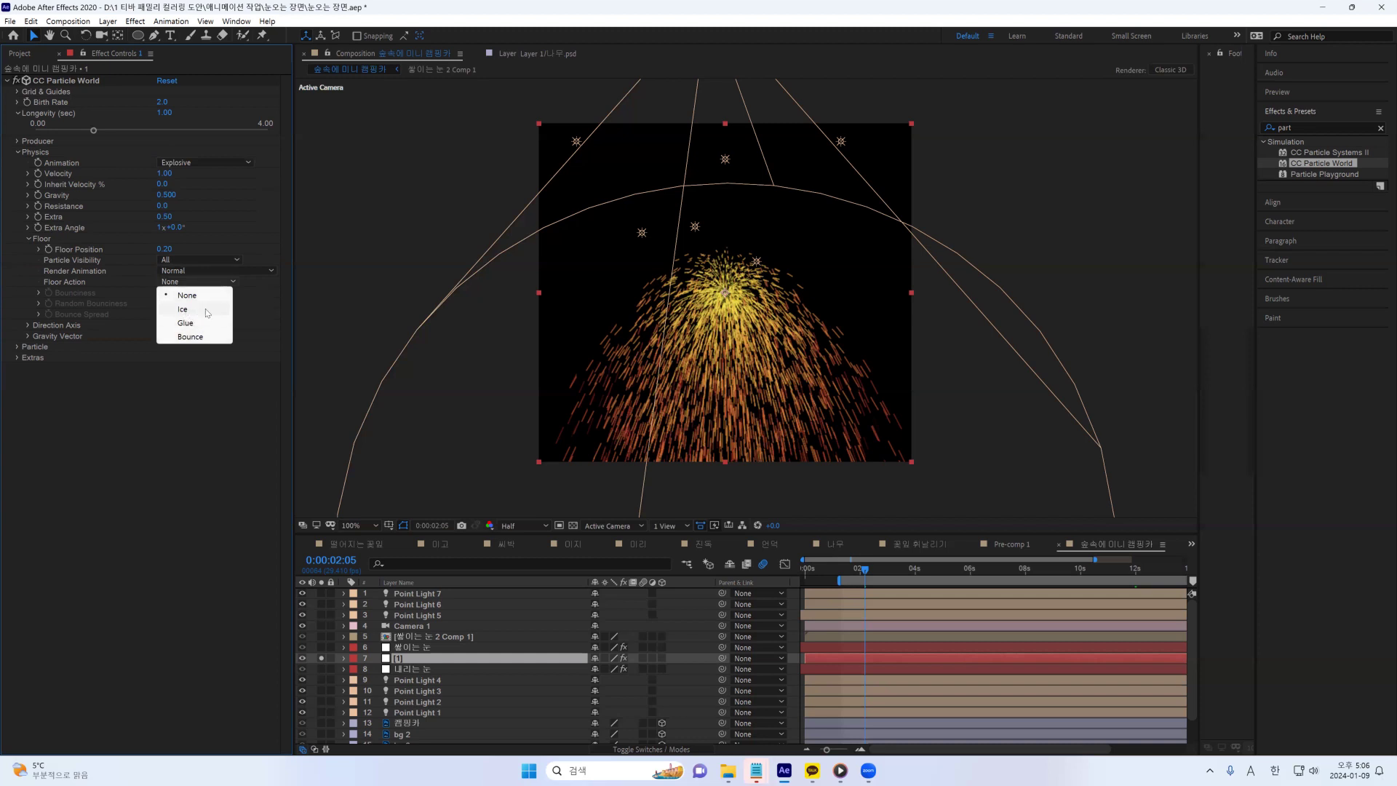
click(141, 464)
click(28, 242)
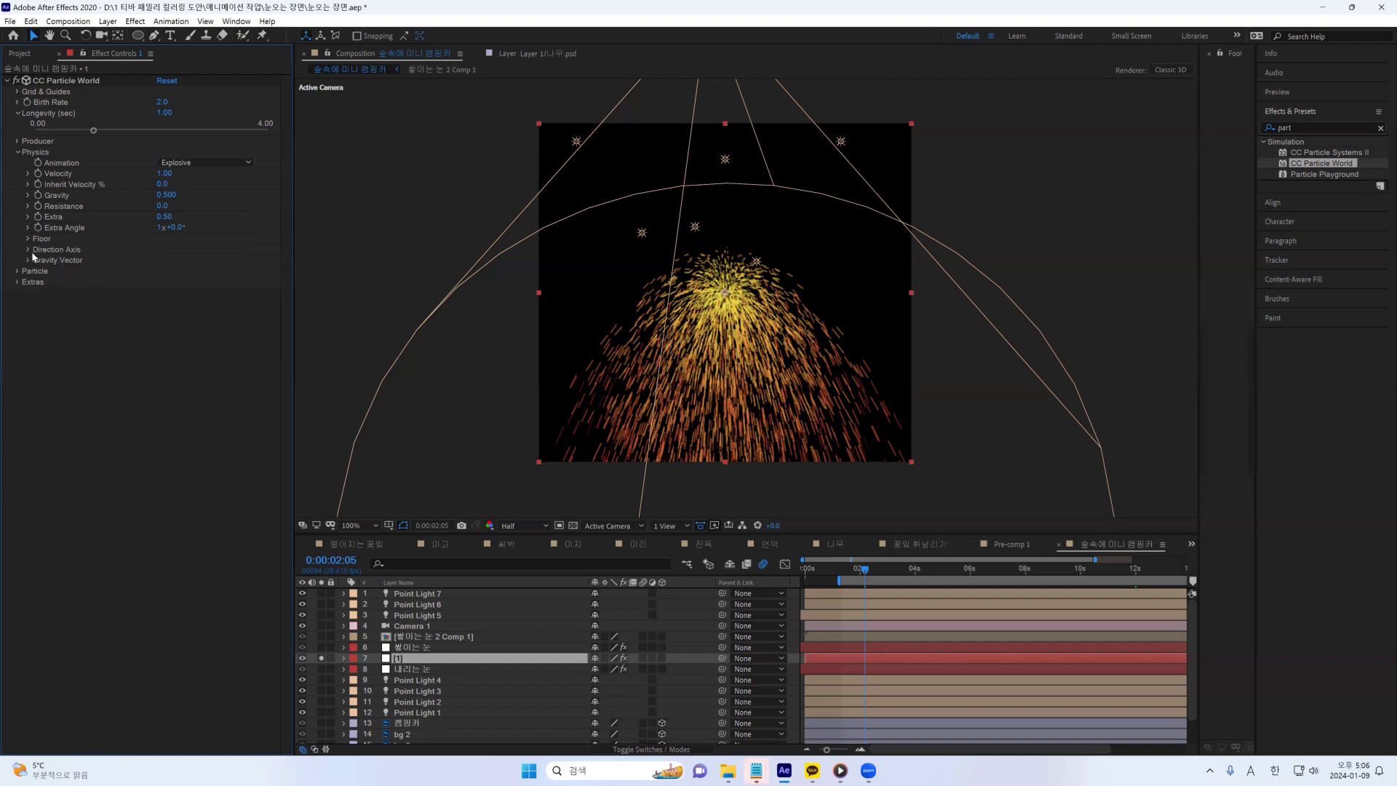
click(29, 250)
click(28, 249)
click(28, 260)
click(29, 259)
click(18, 153)
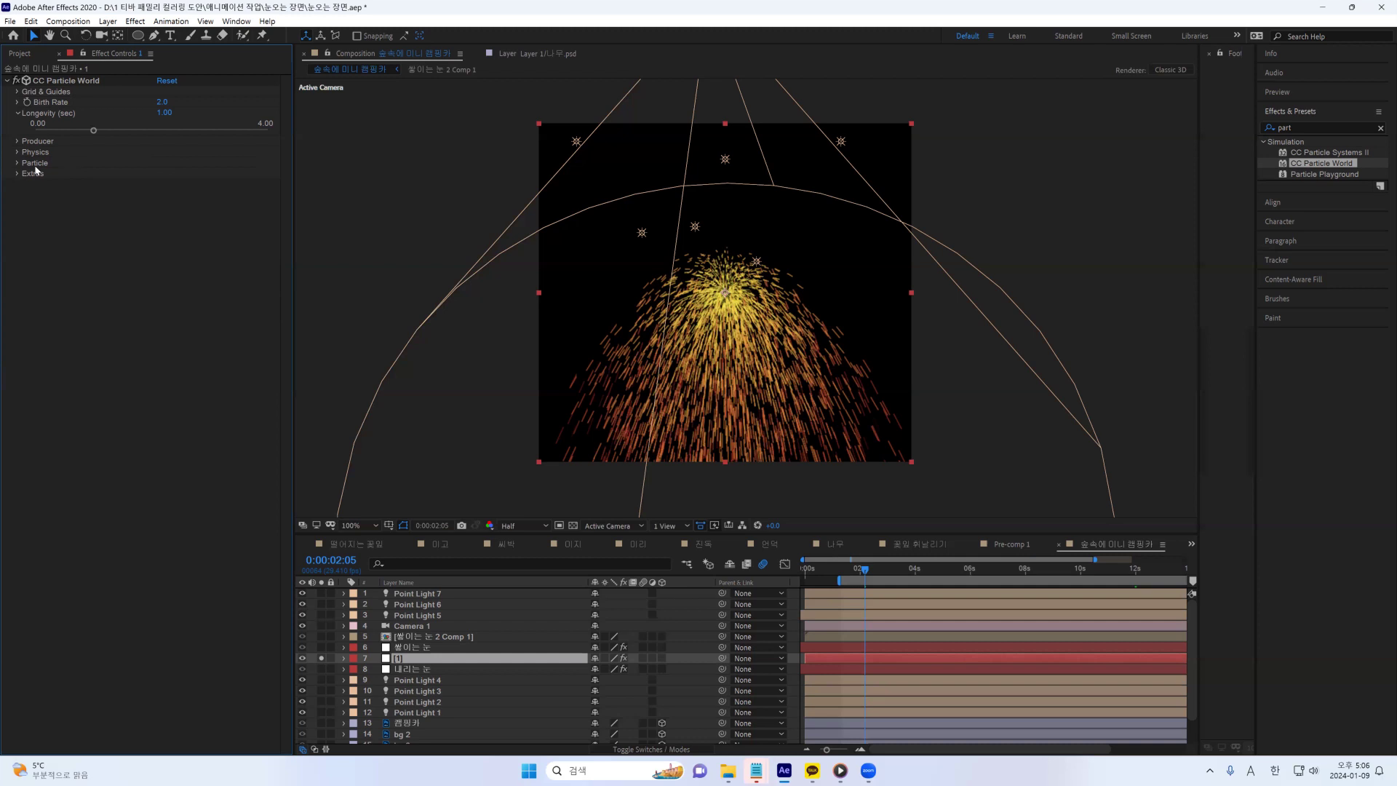
Try the Star particle type, set Particle Type to Faded Sphere instead, and review the Color Map options.
click(18, 163)
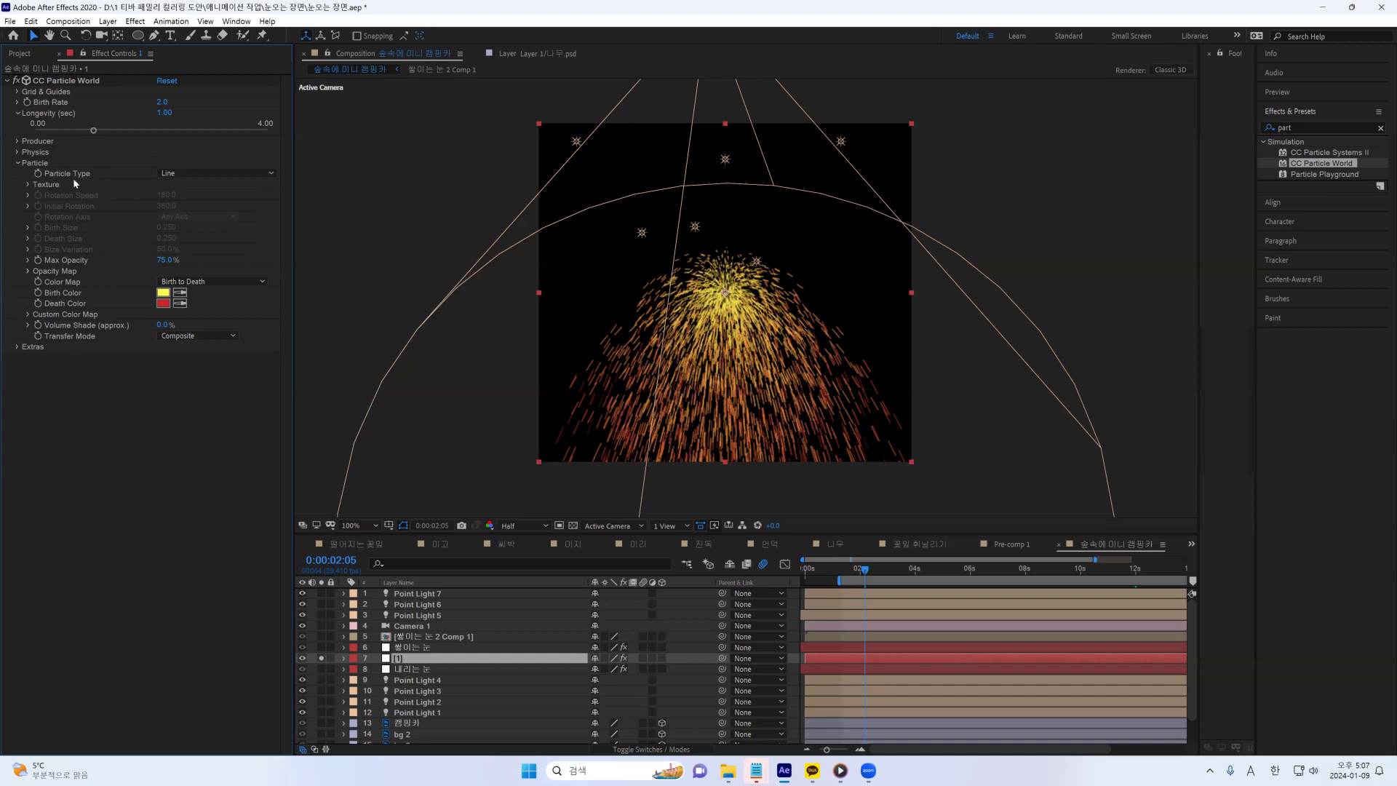
click(203, 172)
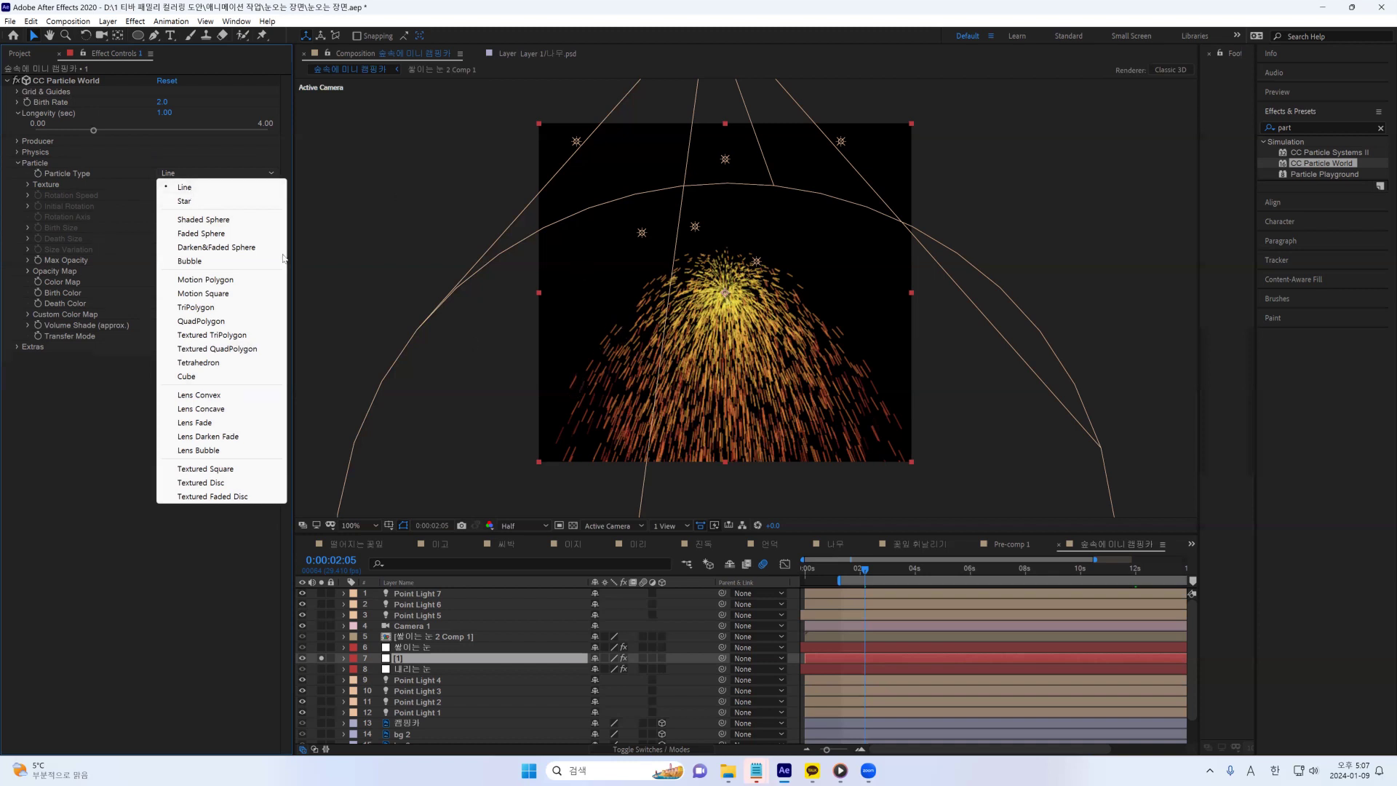
click(192, 201)
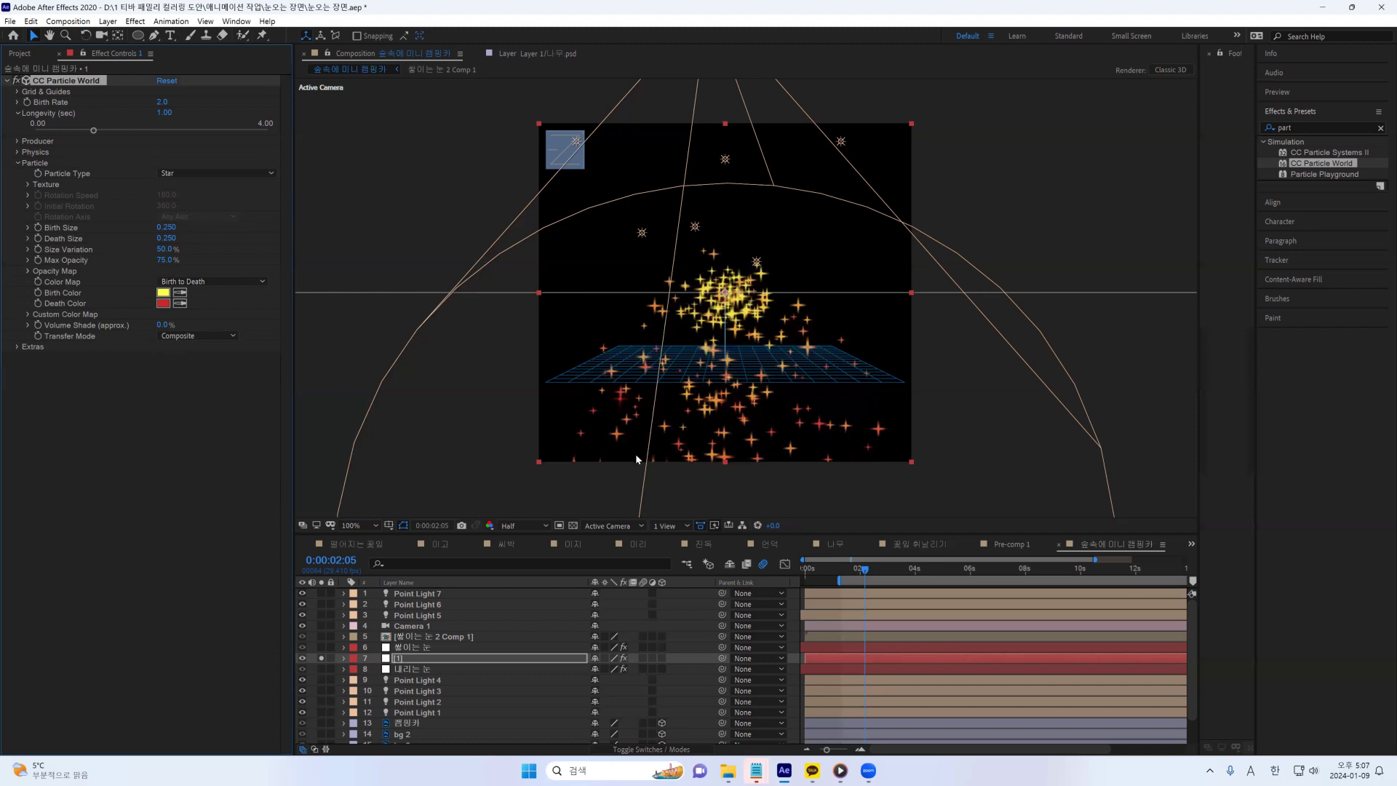
click(230, 174)
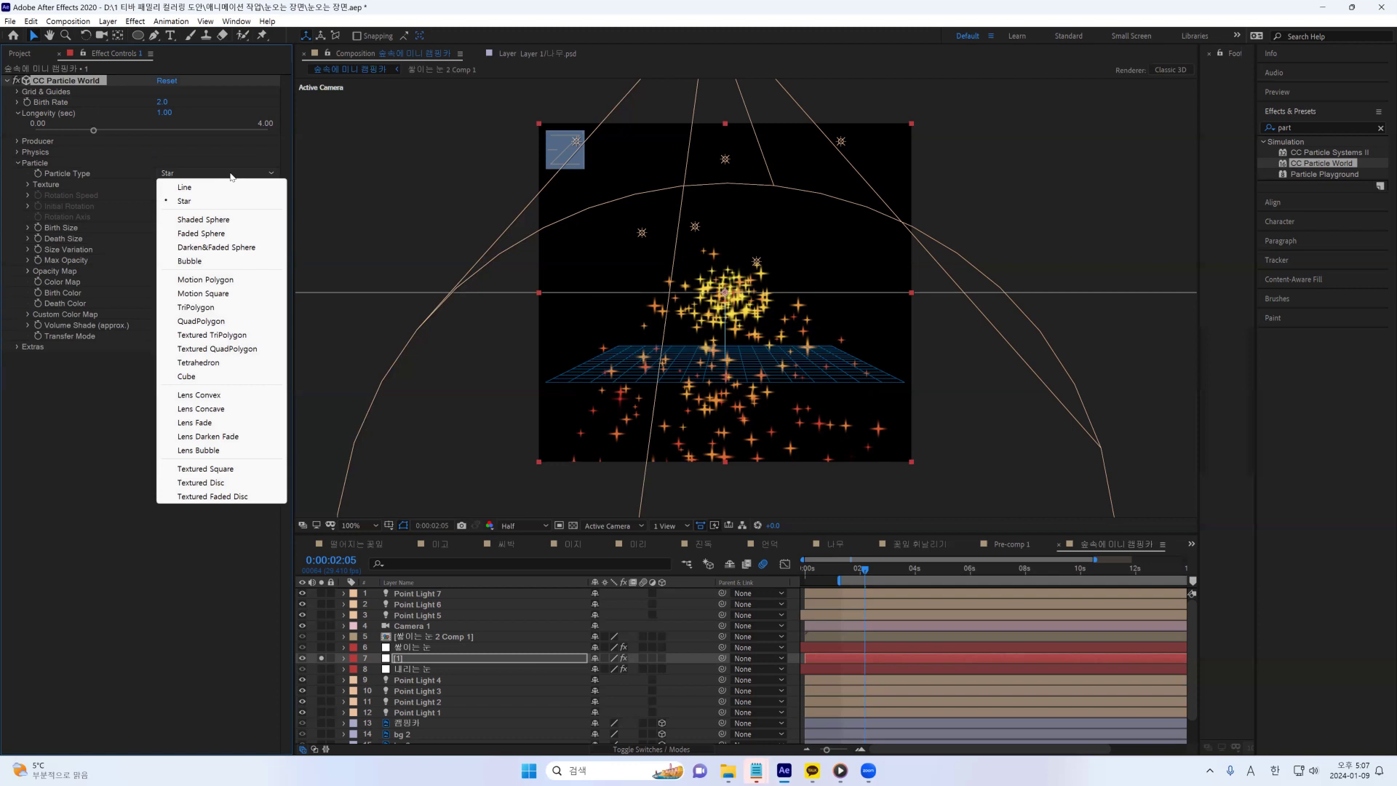
click(220, 234)
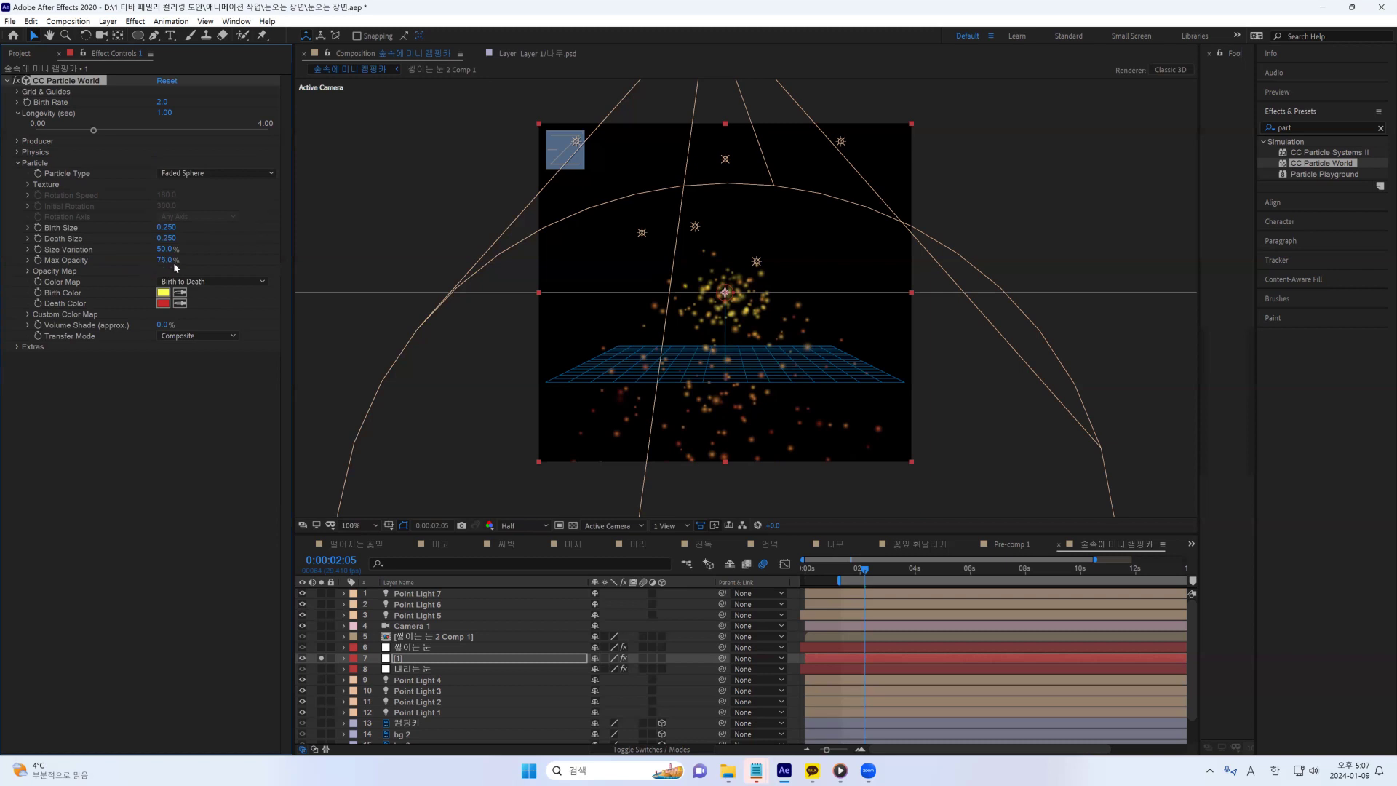
click(235, 282)
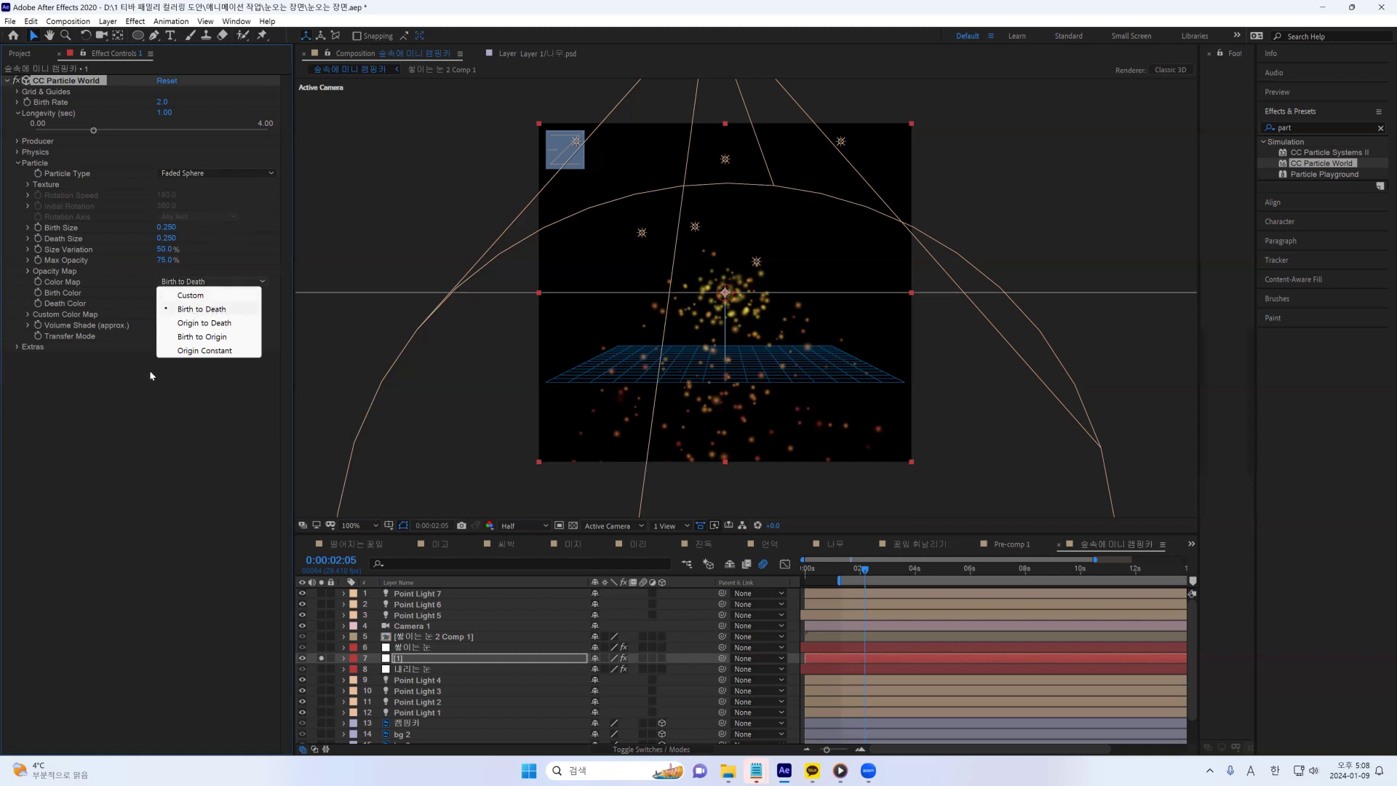
click(179, 377)
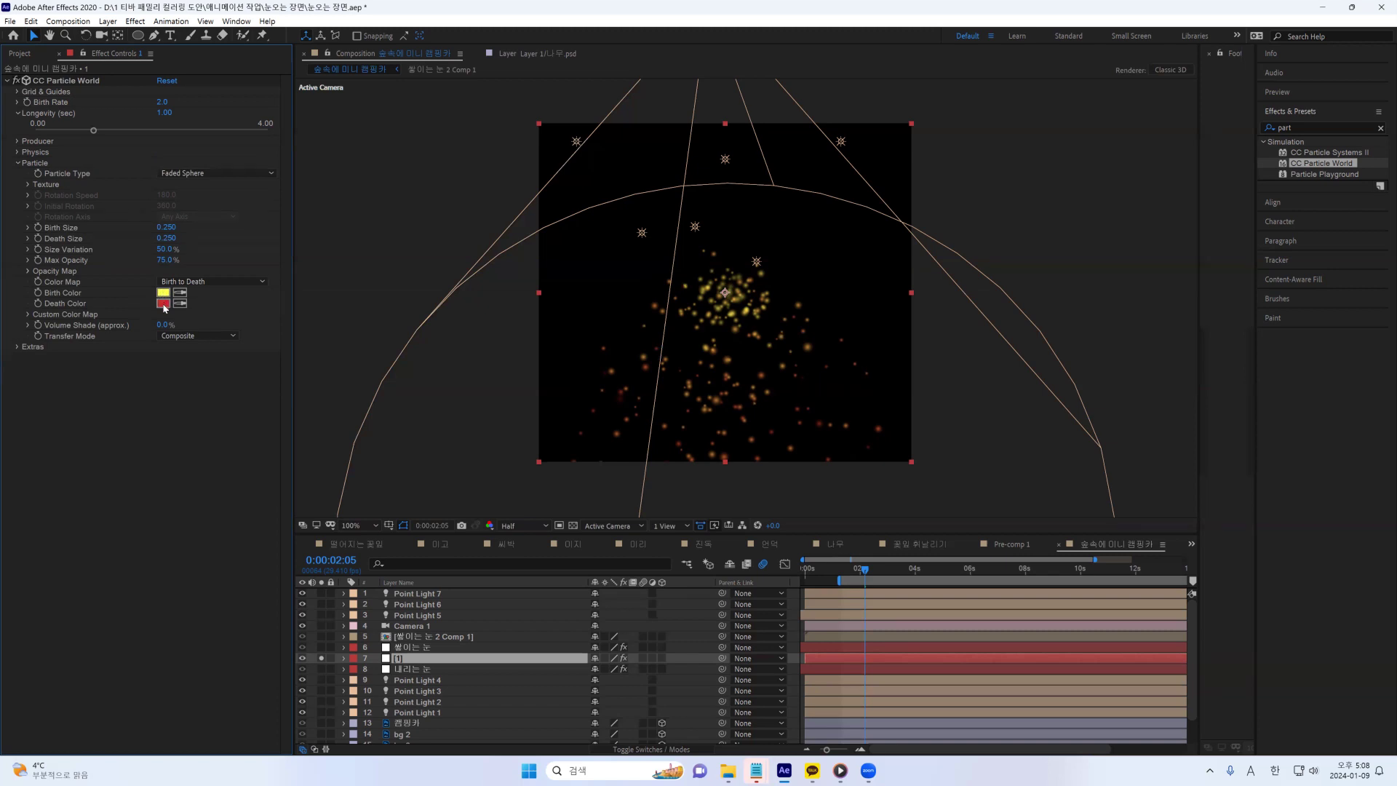
Set the Birth Color of solid 1's particles to white FFFFFF and their Death Color to light blue B3F1FF.
click(163, 293)
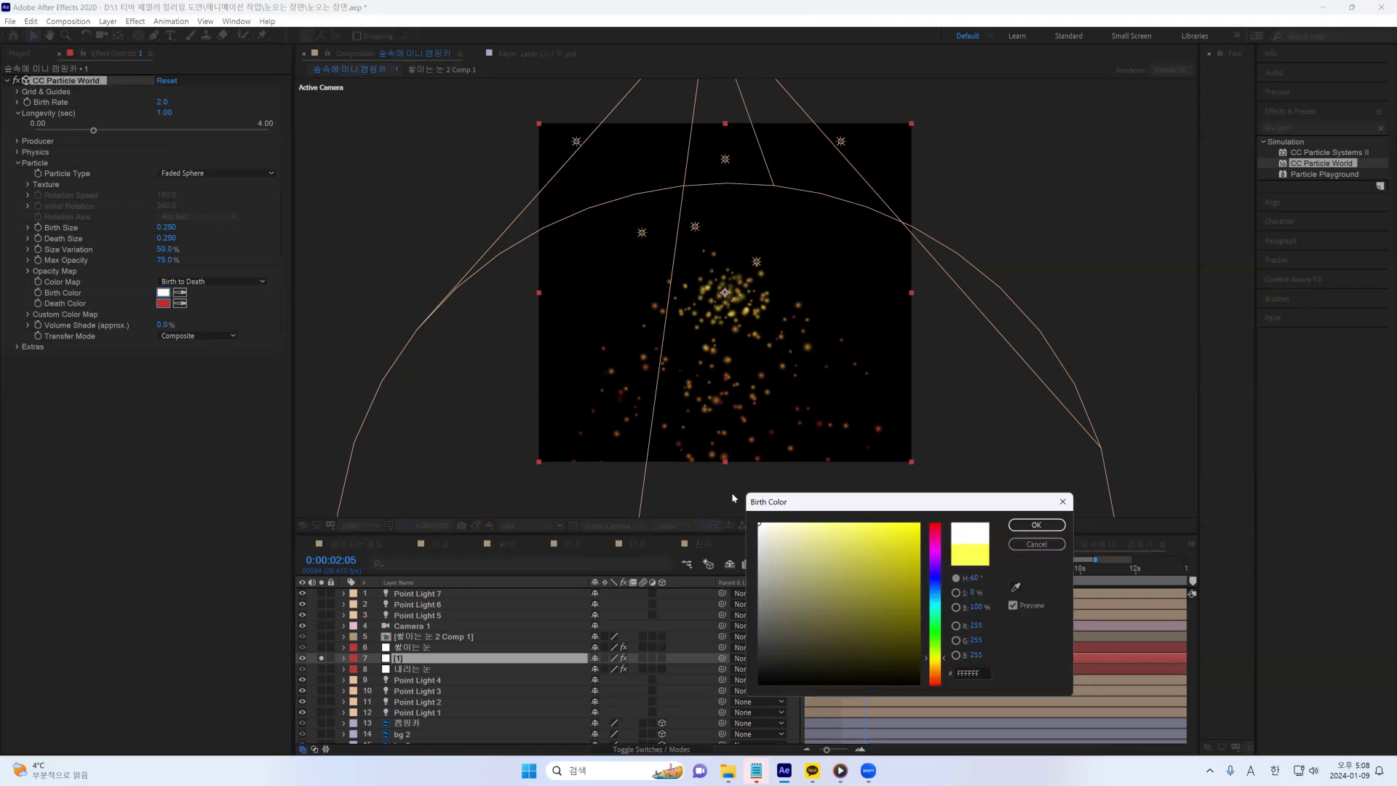
click(1035, 525)
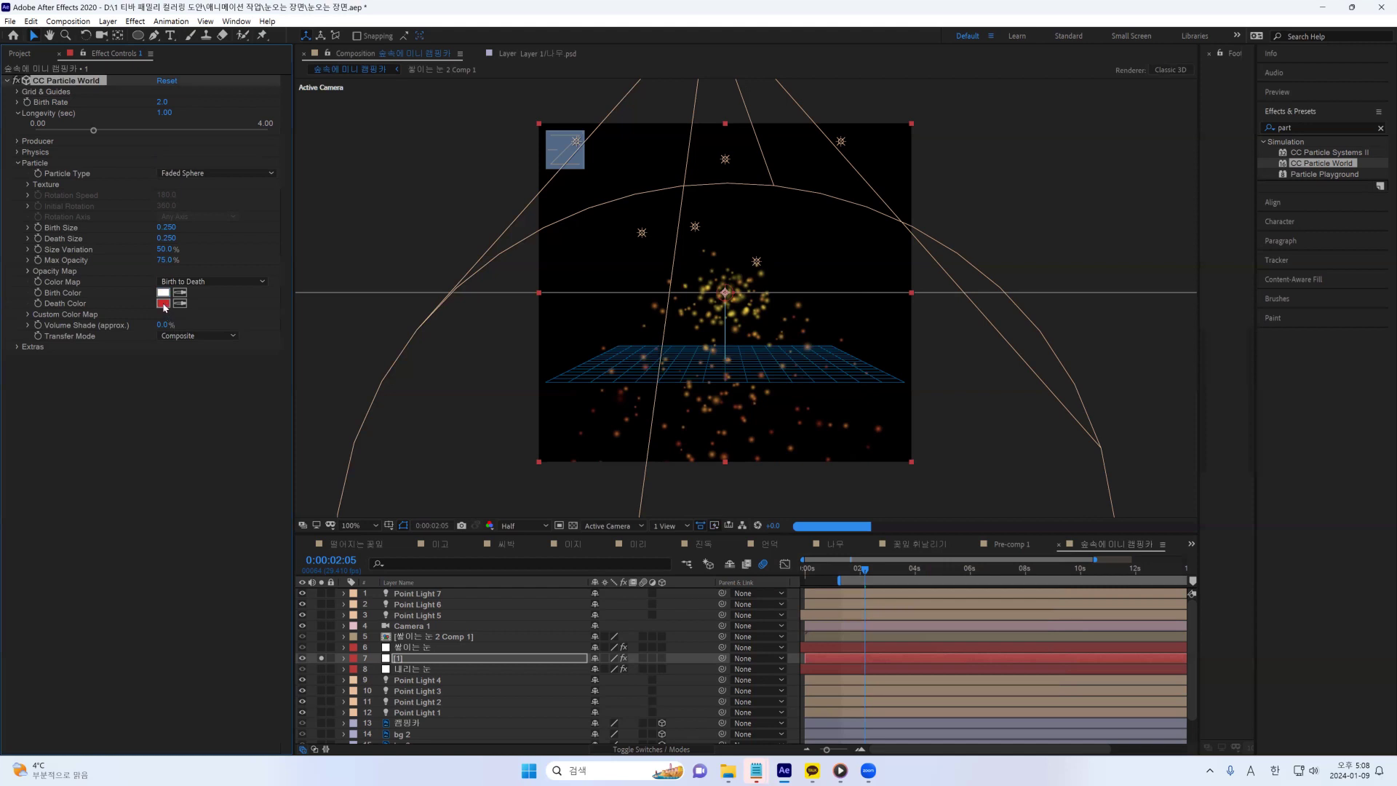
click(163, 303)
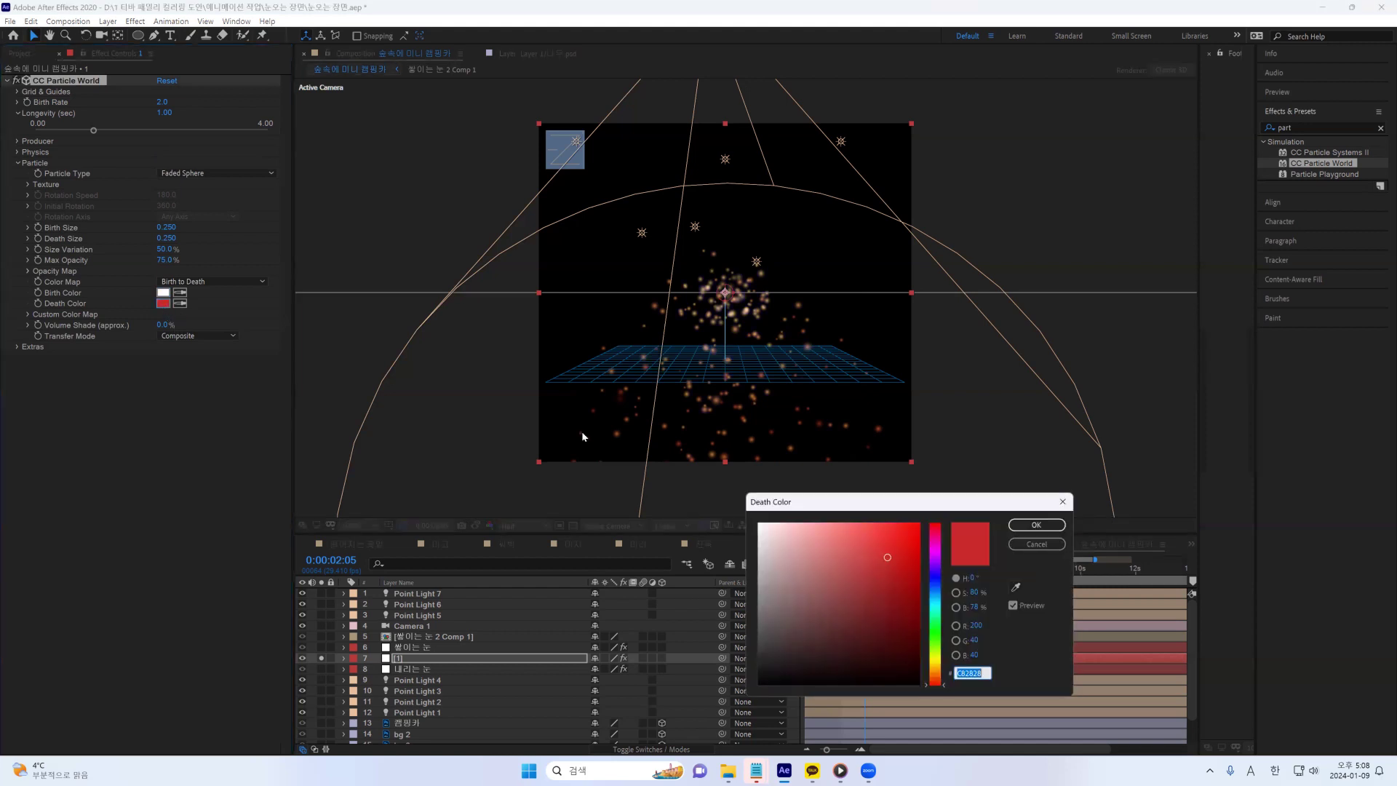
click(935, 598)
drag(825, 530, 806, 514)
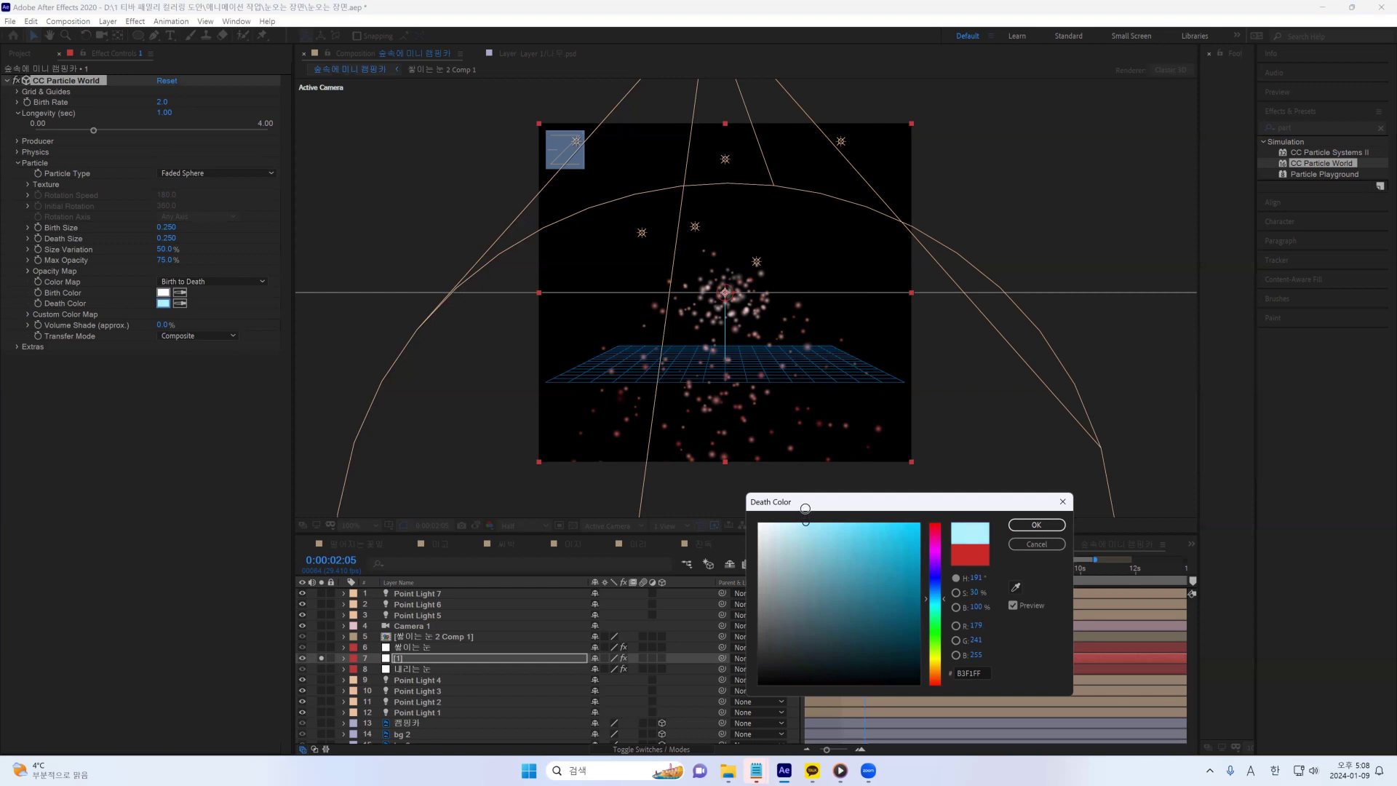
click(1033, 525)
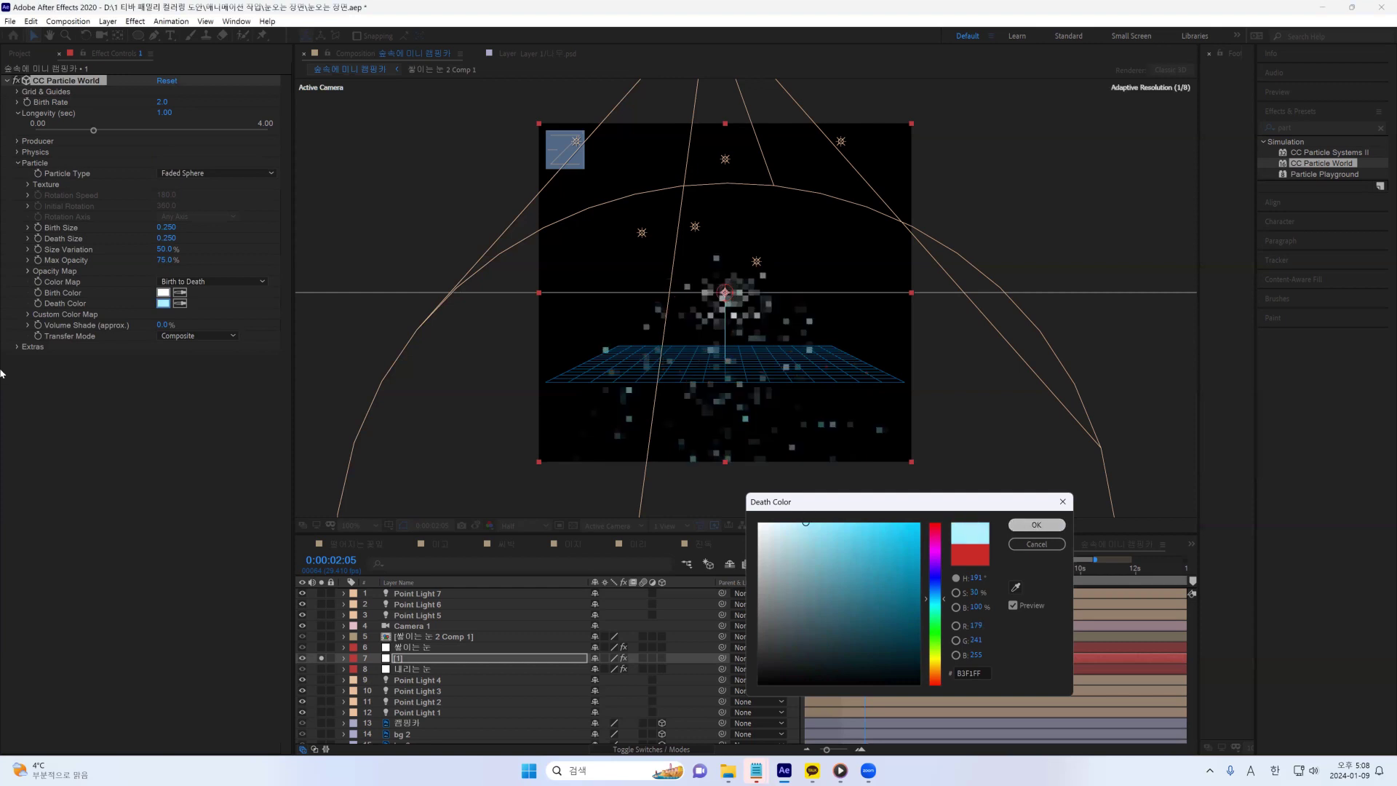
Try white FFFFFF as the Death Color of solid 1's particles, and set it to pale blue D6F9FF instead.
click(163, 301)
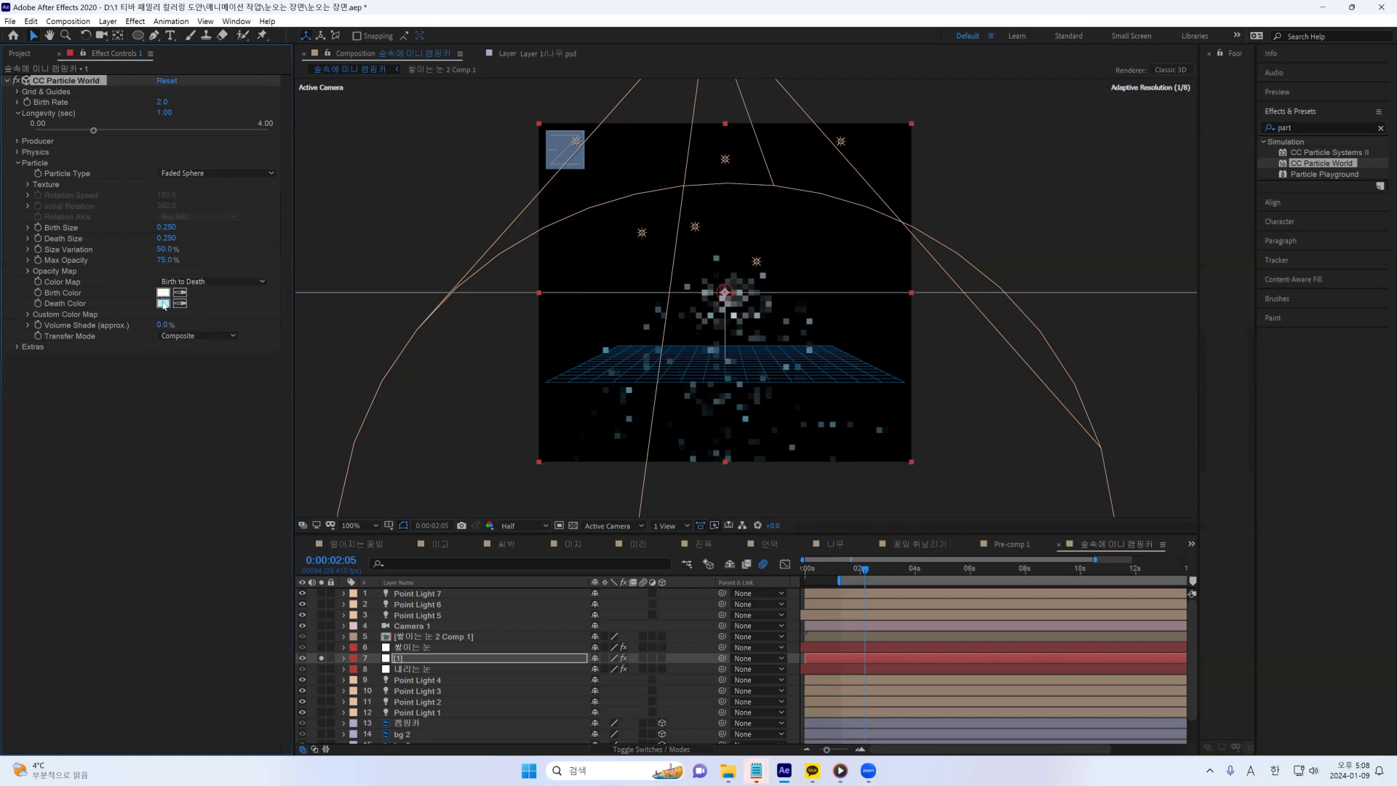
drag(772, 555, 758, 522)
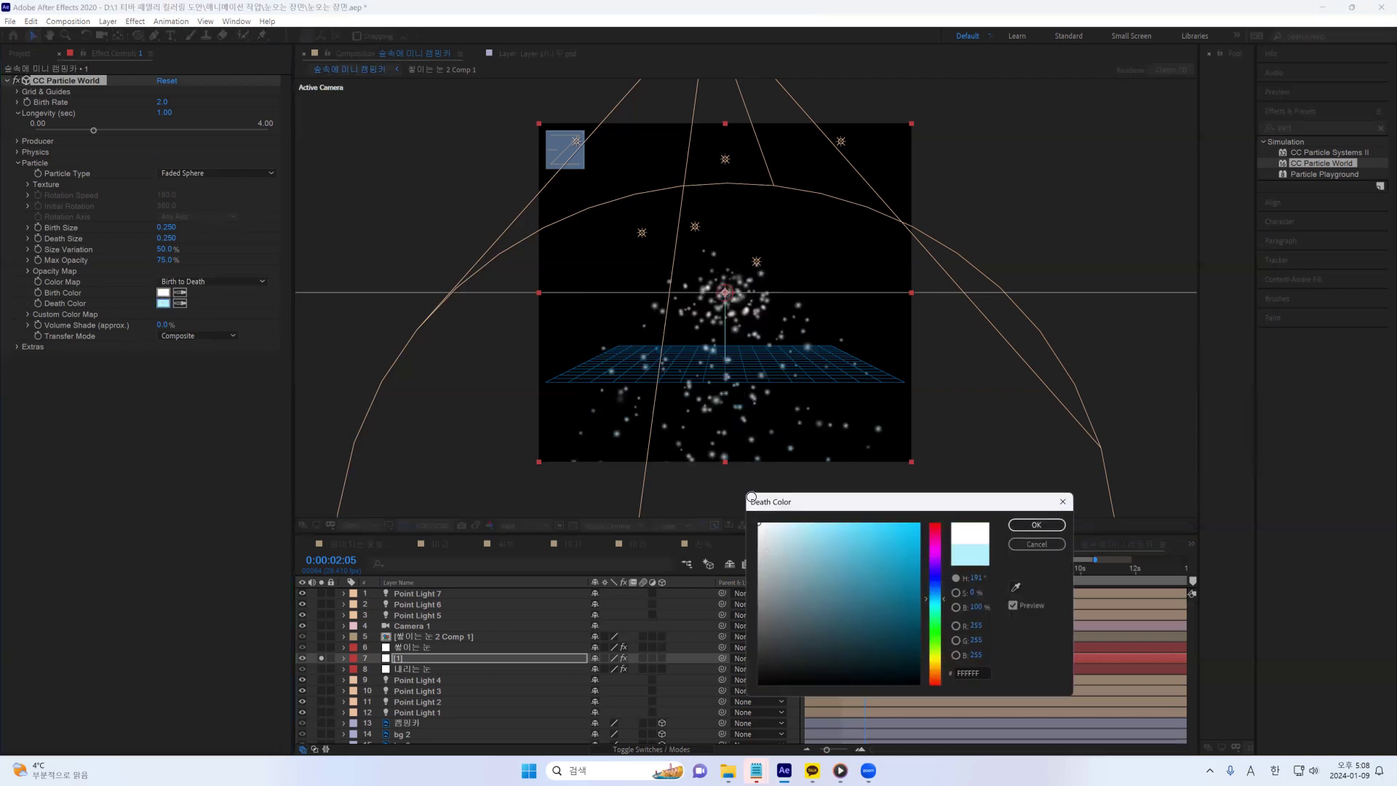
click(1032, 527)
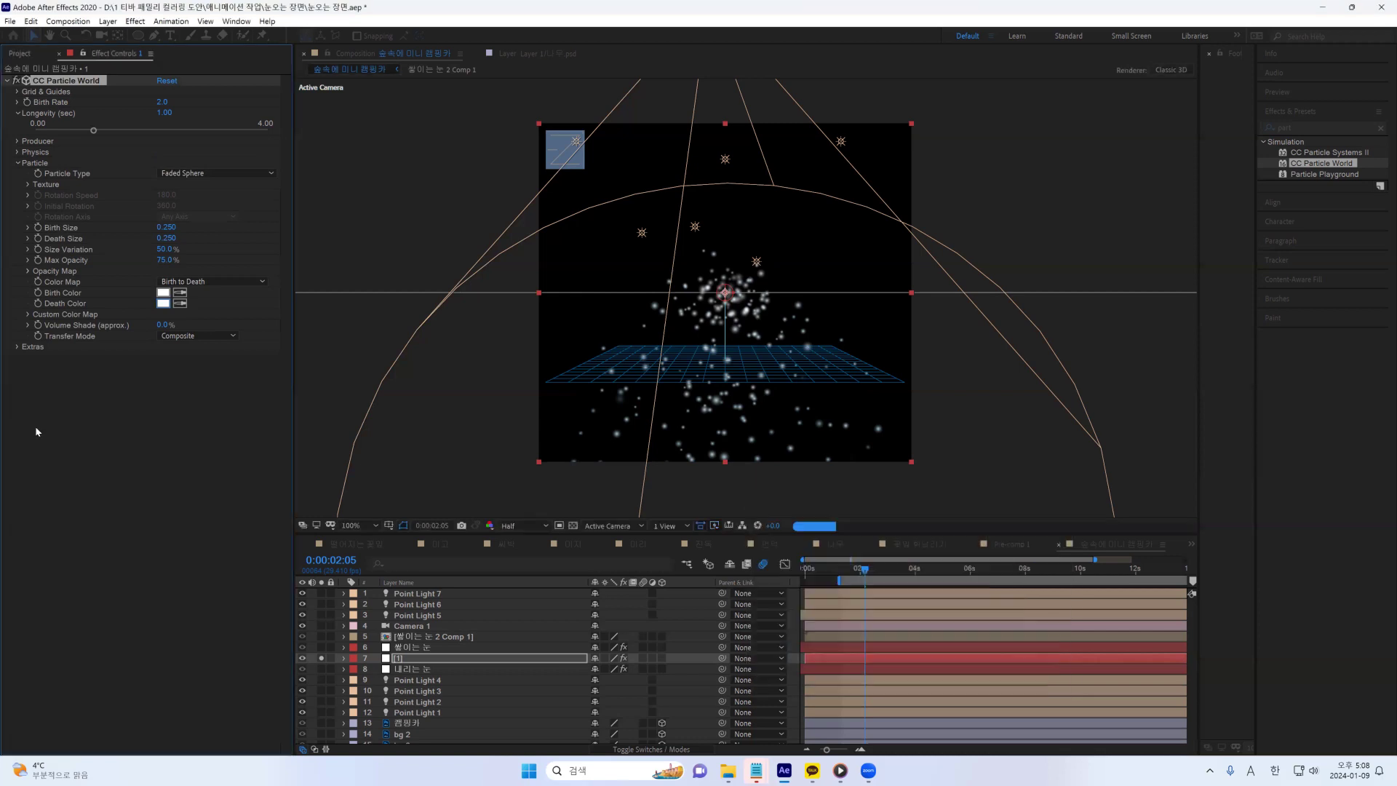
click(163, 303)
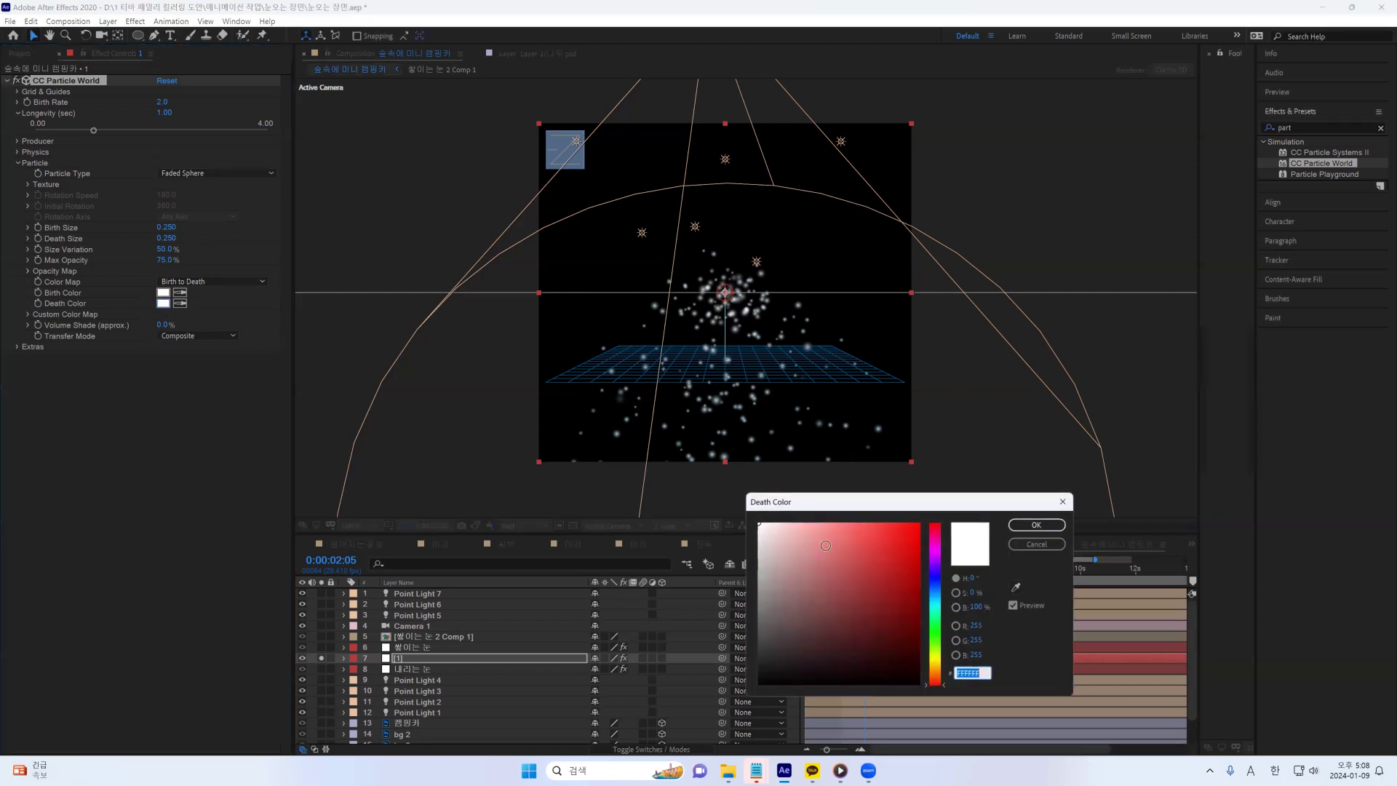
click(933, 598)
click(771, 521)
click(783, 518)
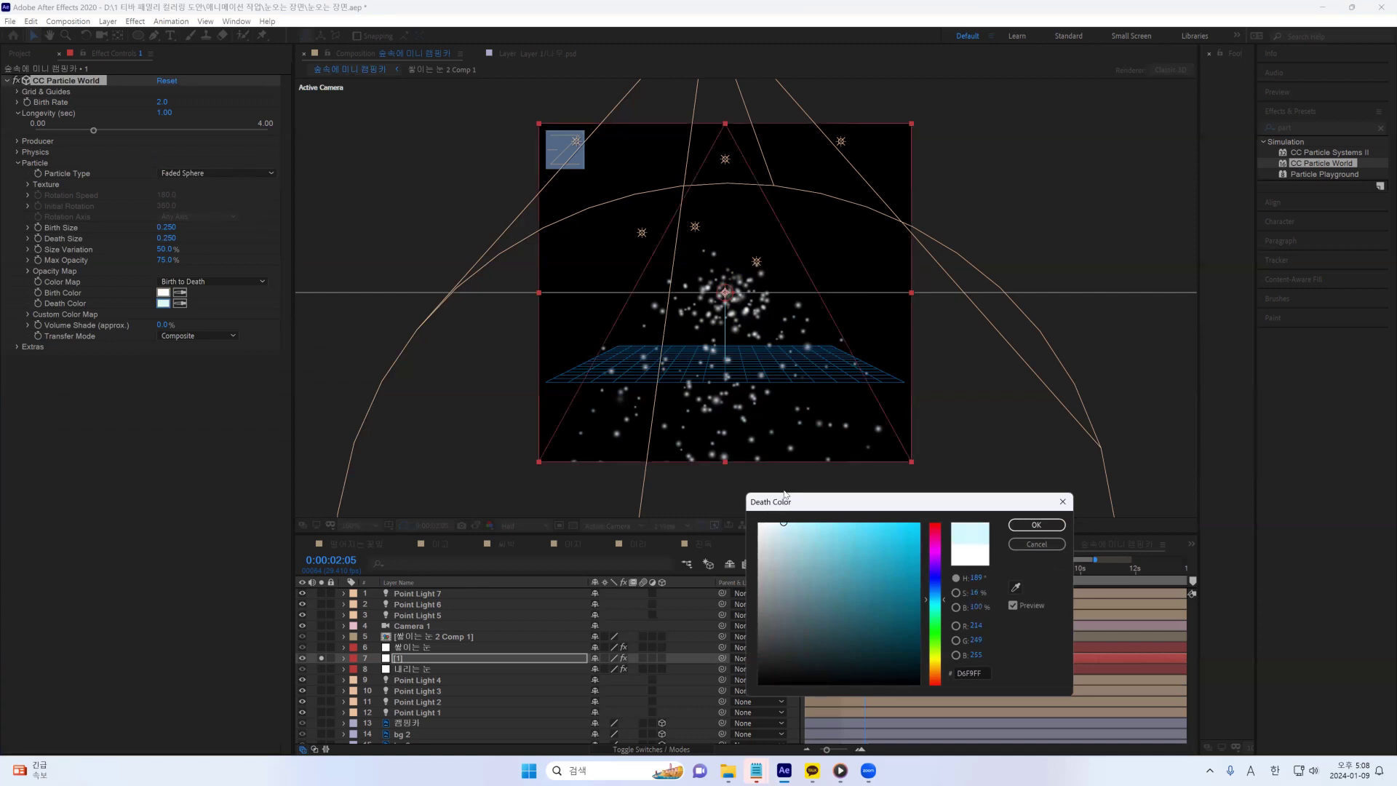
click(1036, 524)
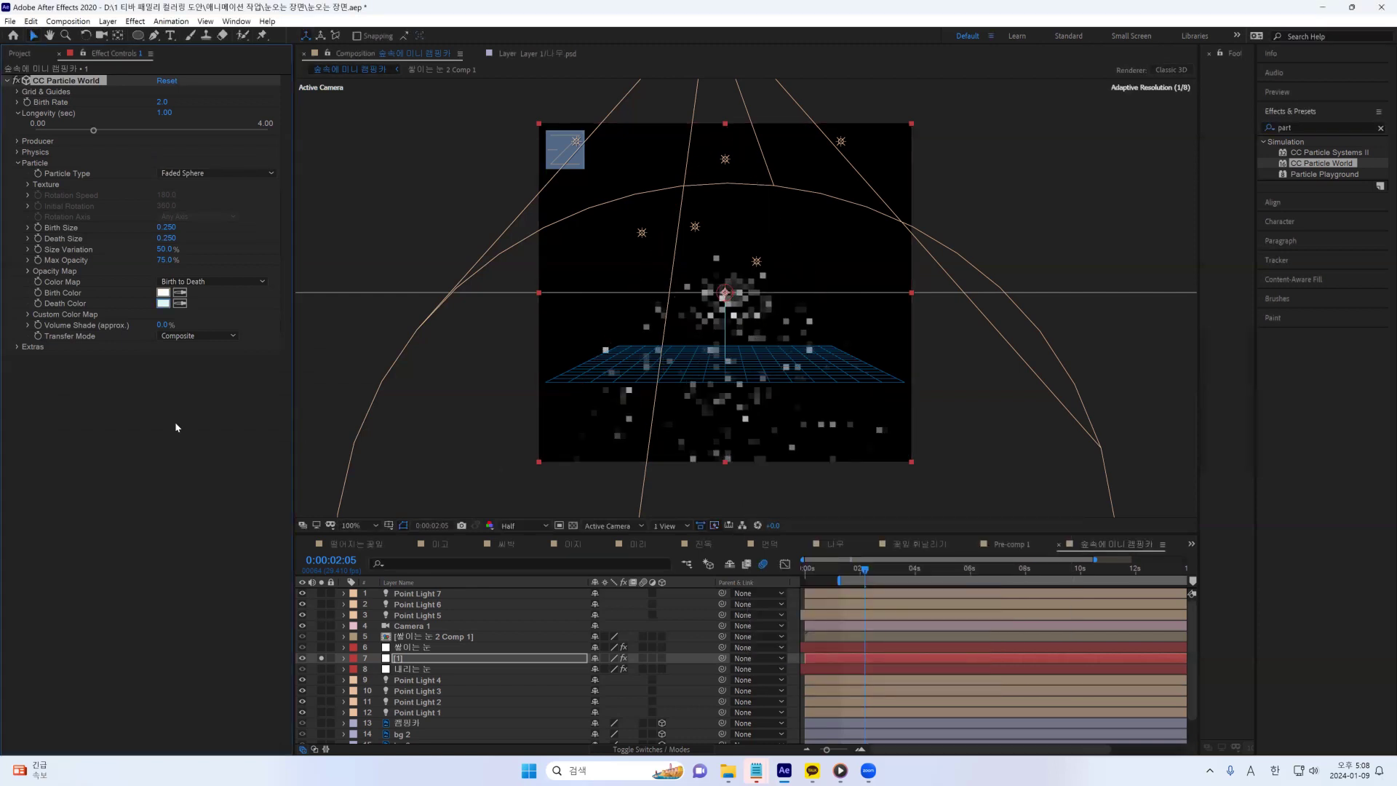
Examine the Custom Color Map colors of solid 1's particles and collapse the CC Particle World settings.
click(28, 314)
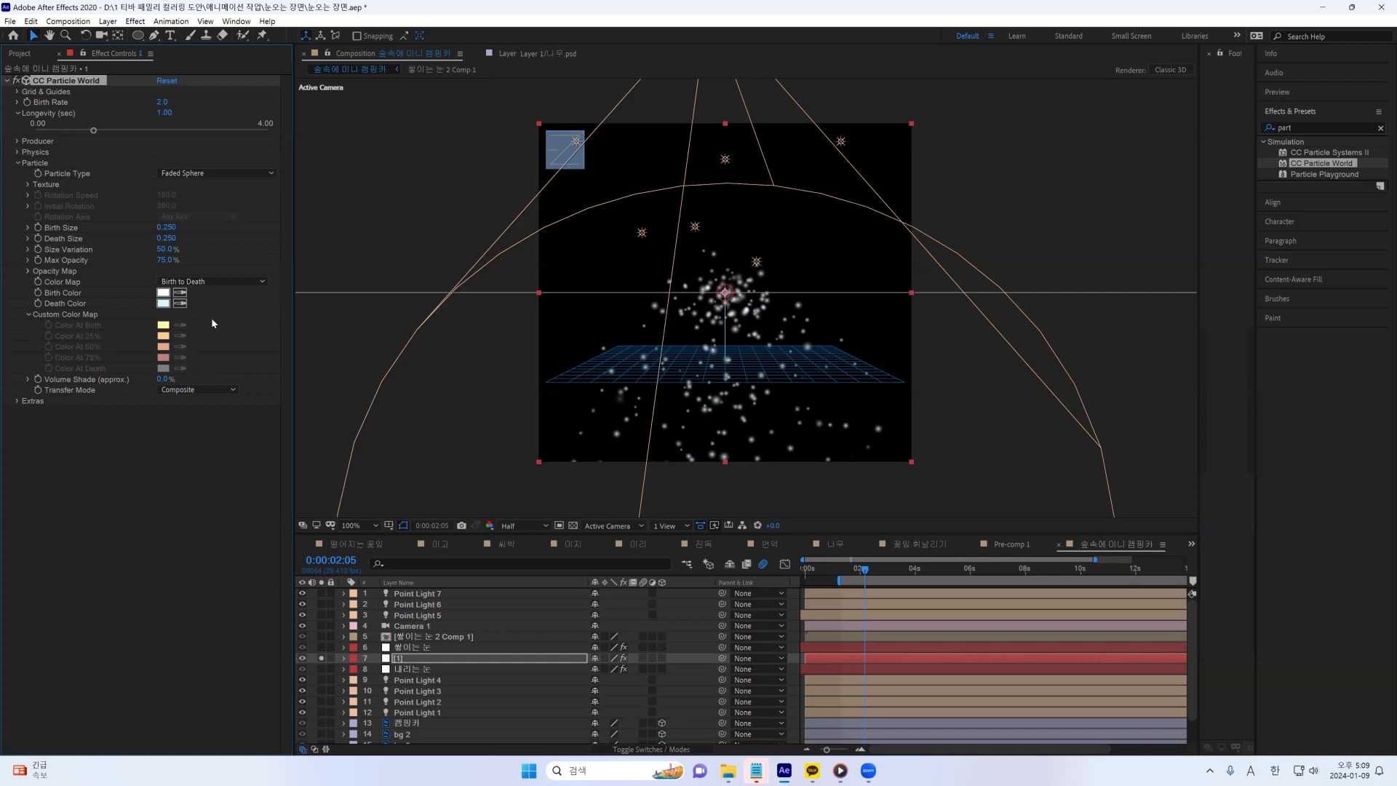
click(29, 316)
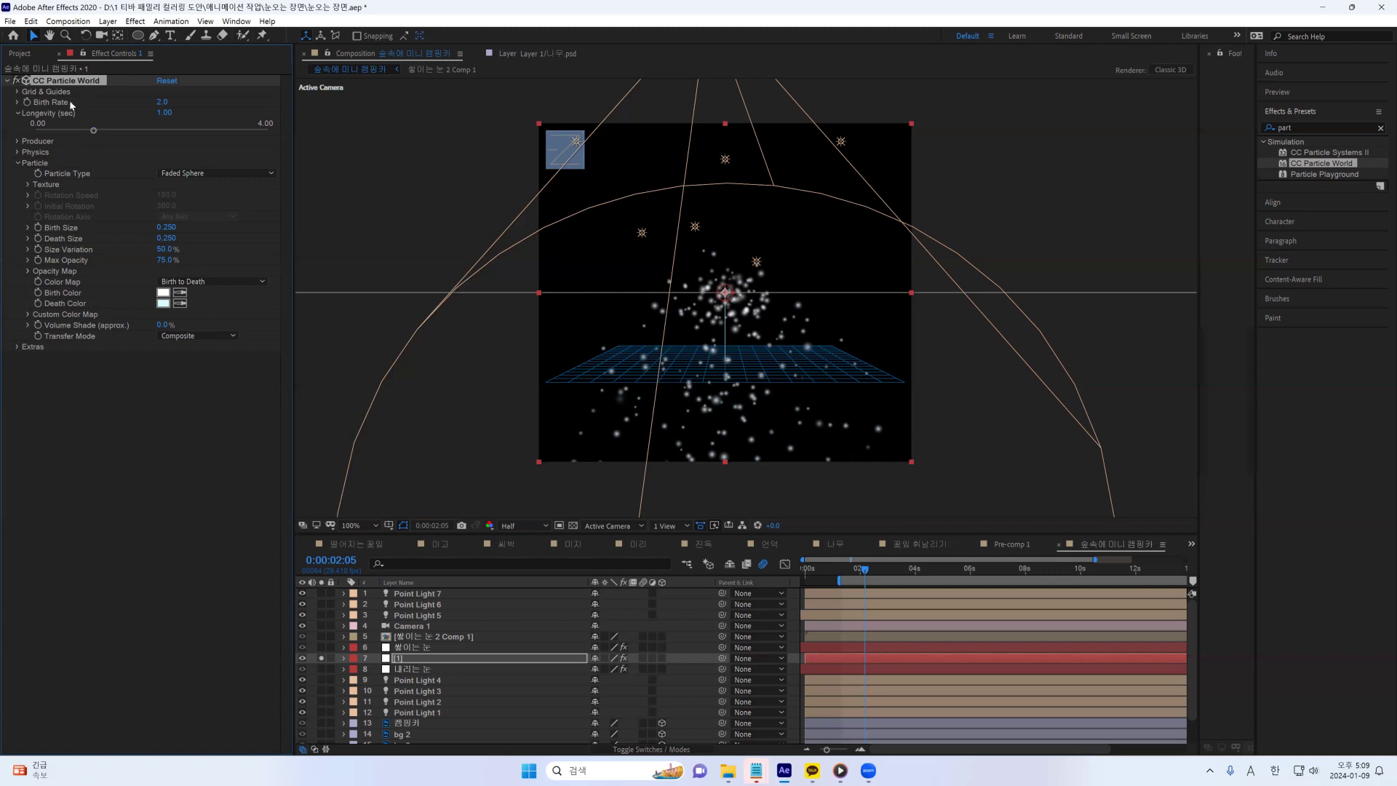
click(7, 81)
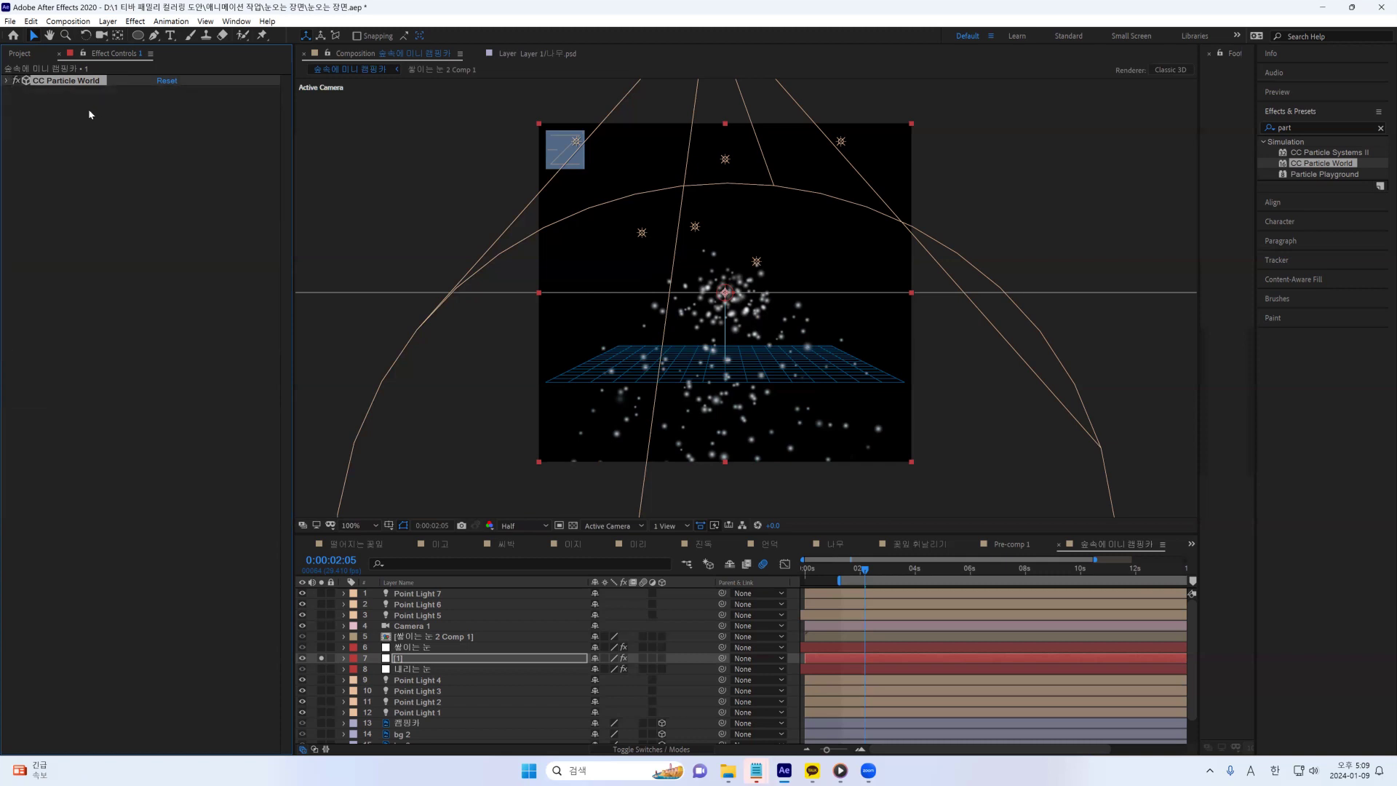
Delete solid 1 and preview the 내리는 눈 layer soloed with the layer controls hidden.
click(386, 660)
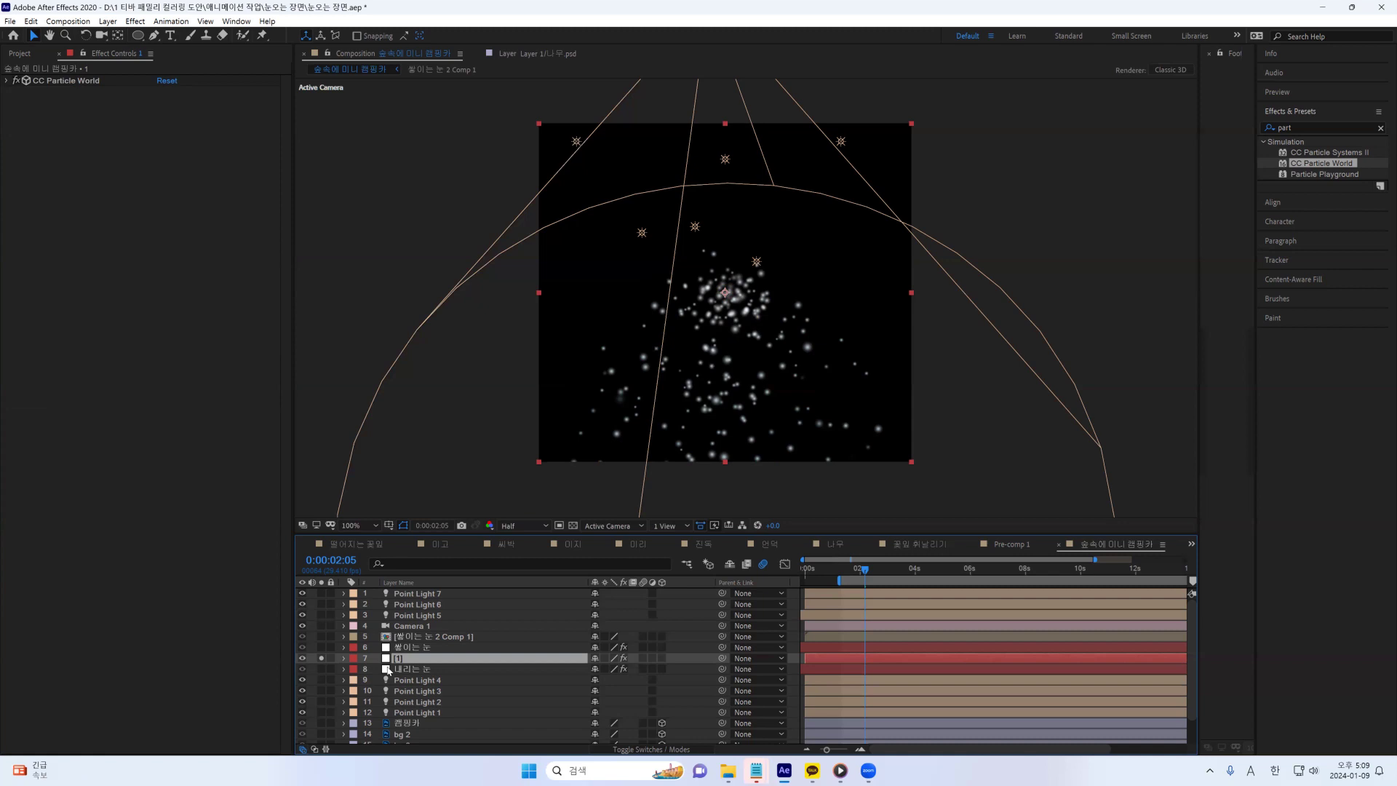
key(Delete)
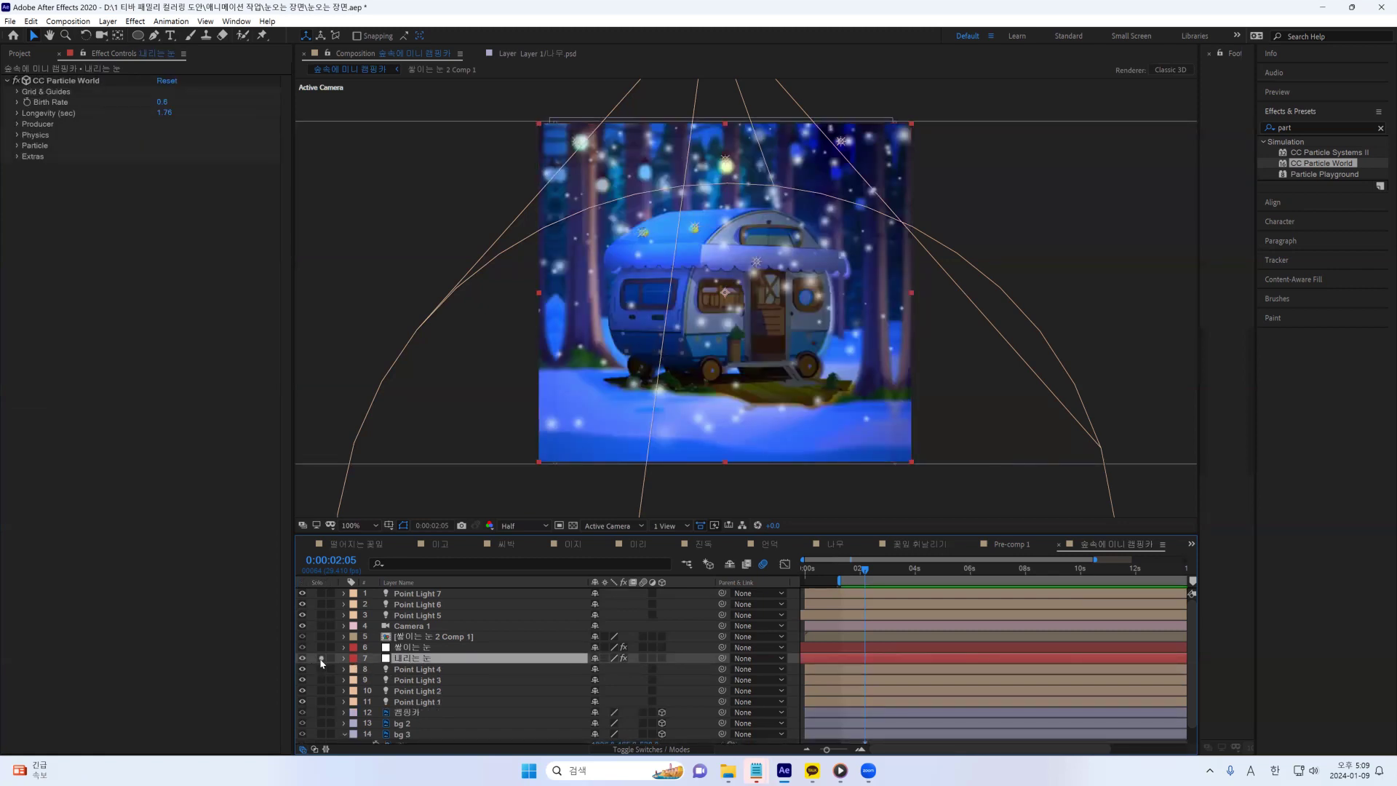
click(321, 658)
key(ctrl+shift+h)
key(space)
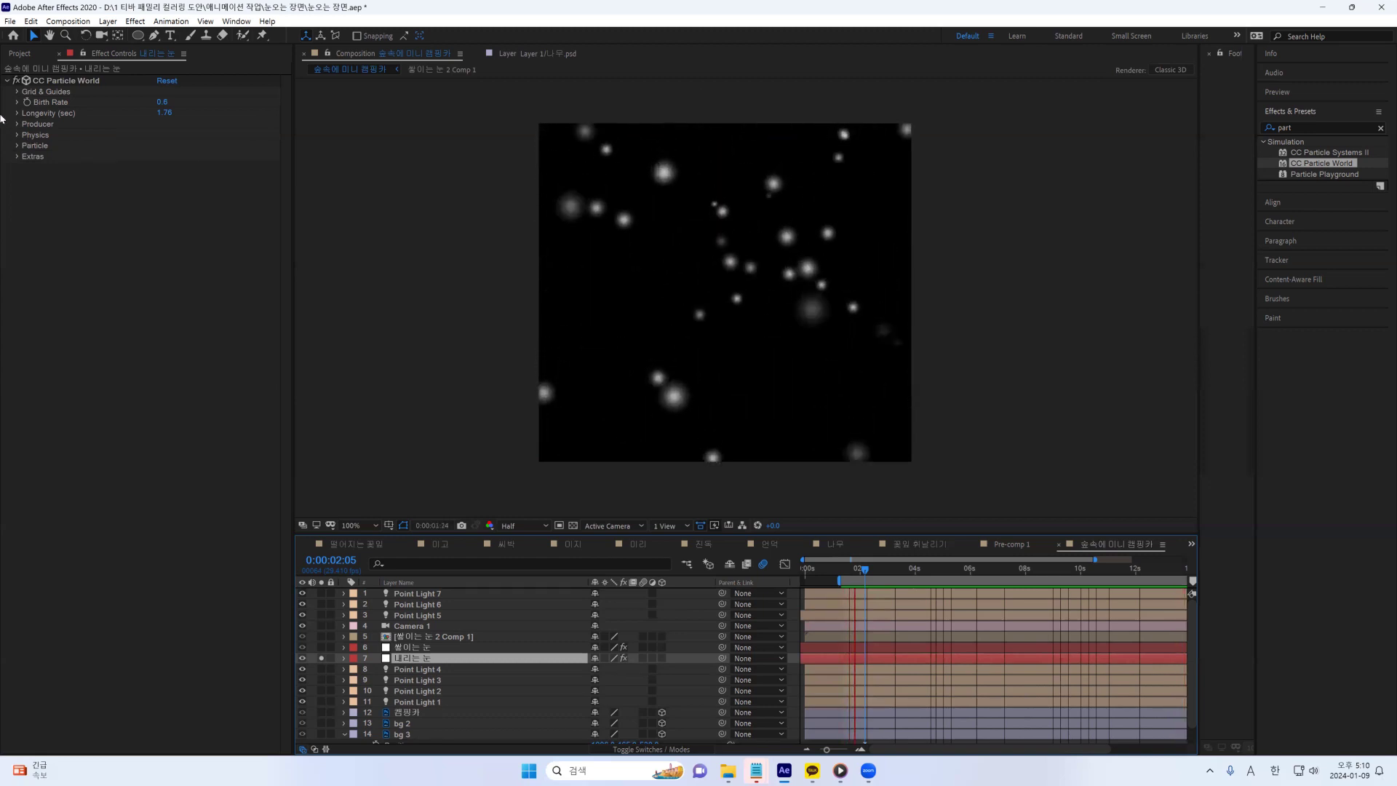
Examine the Birth Rate, Longevity and Producer position and radius settings of the 내리는 눈 layer.
click(16, 103)
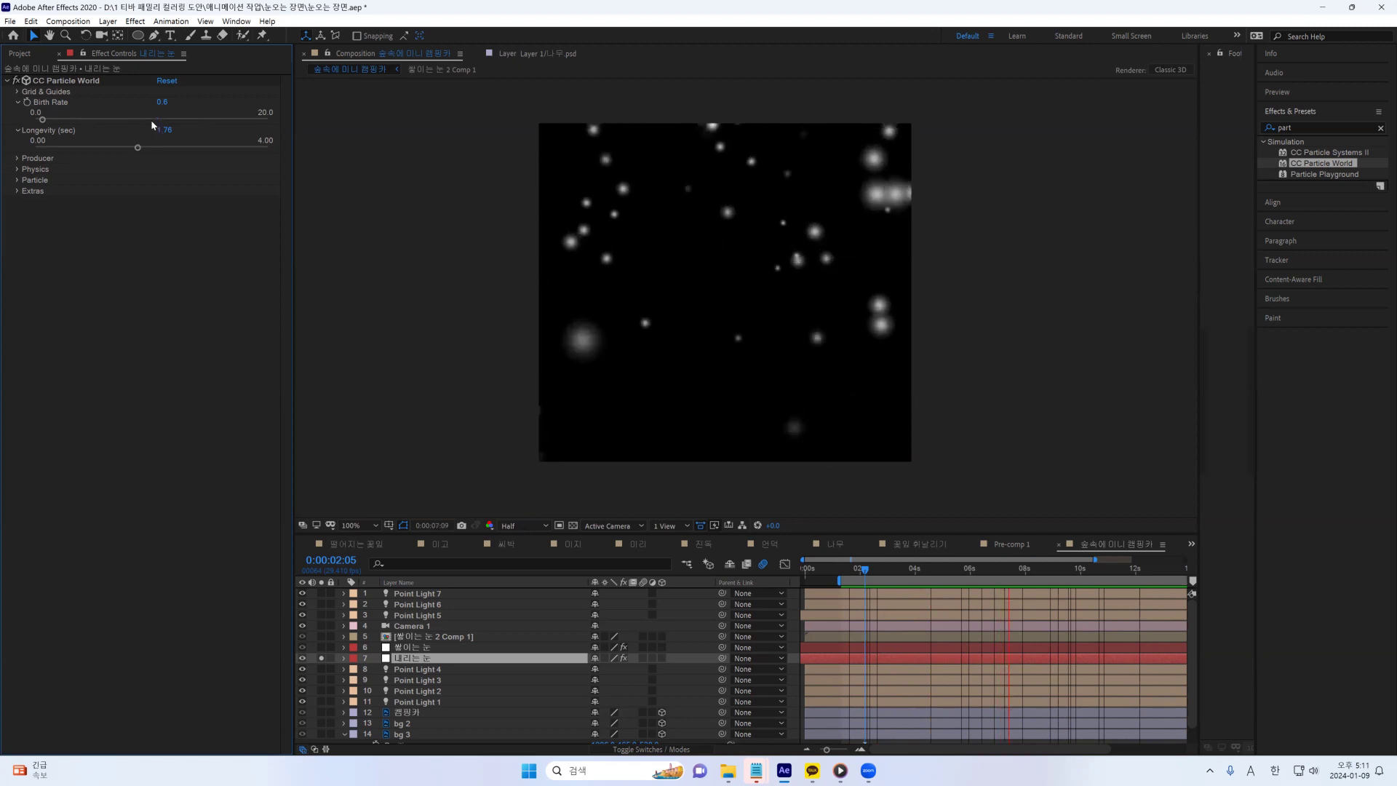
click(17, 103)
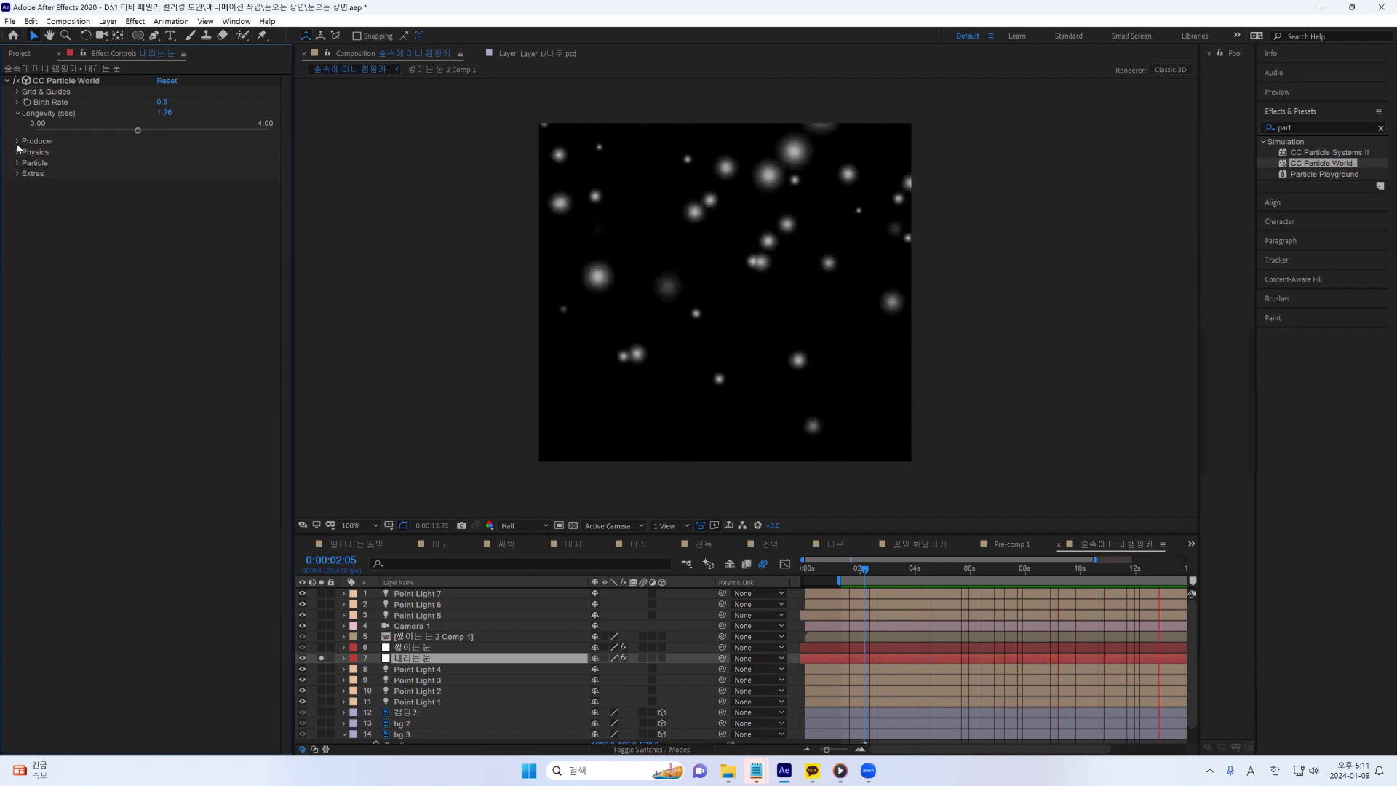
click(17, 141)
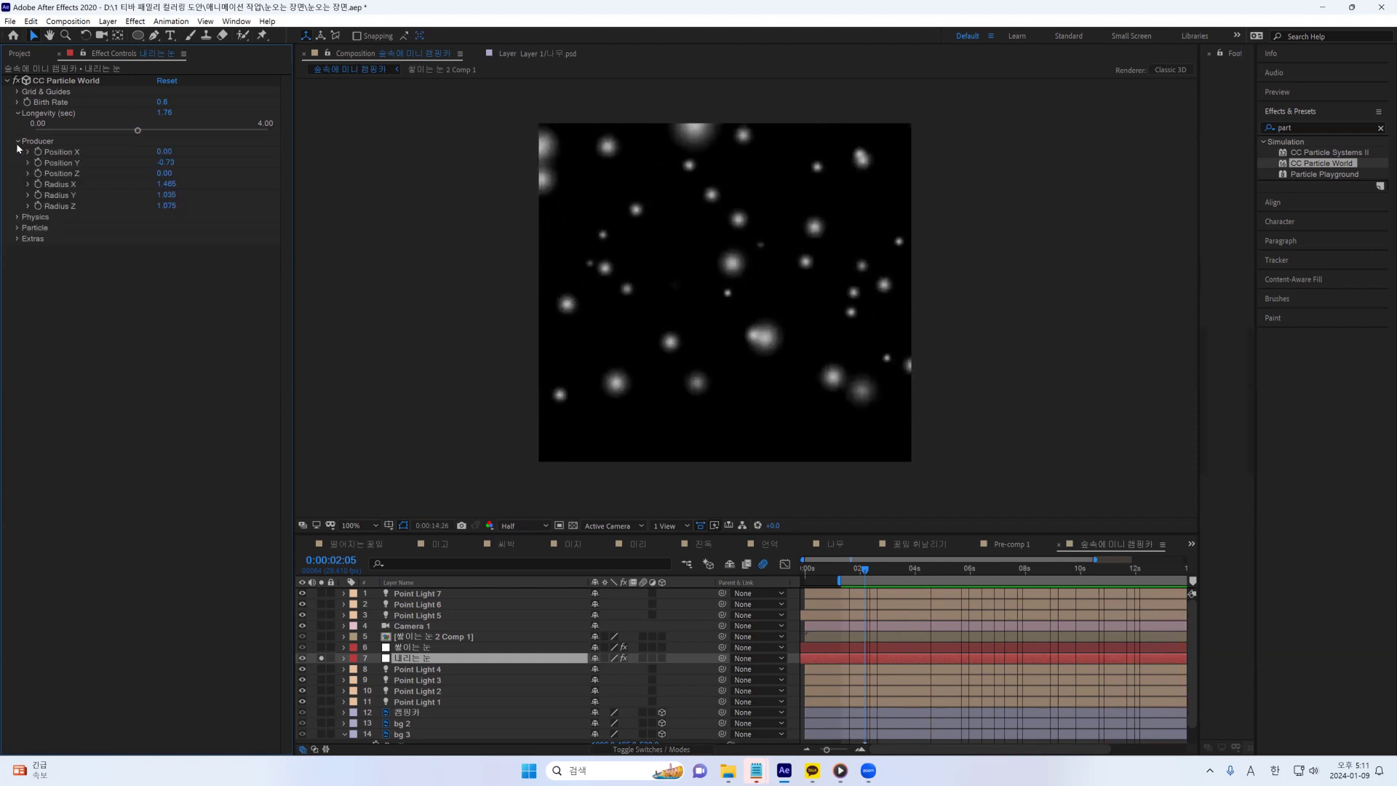
click(17, 141)
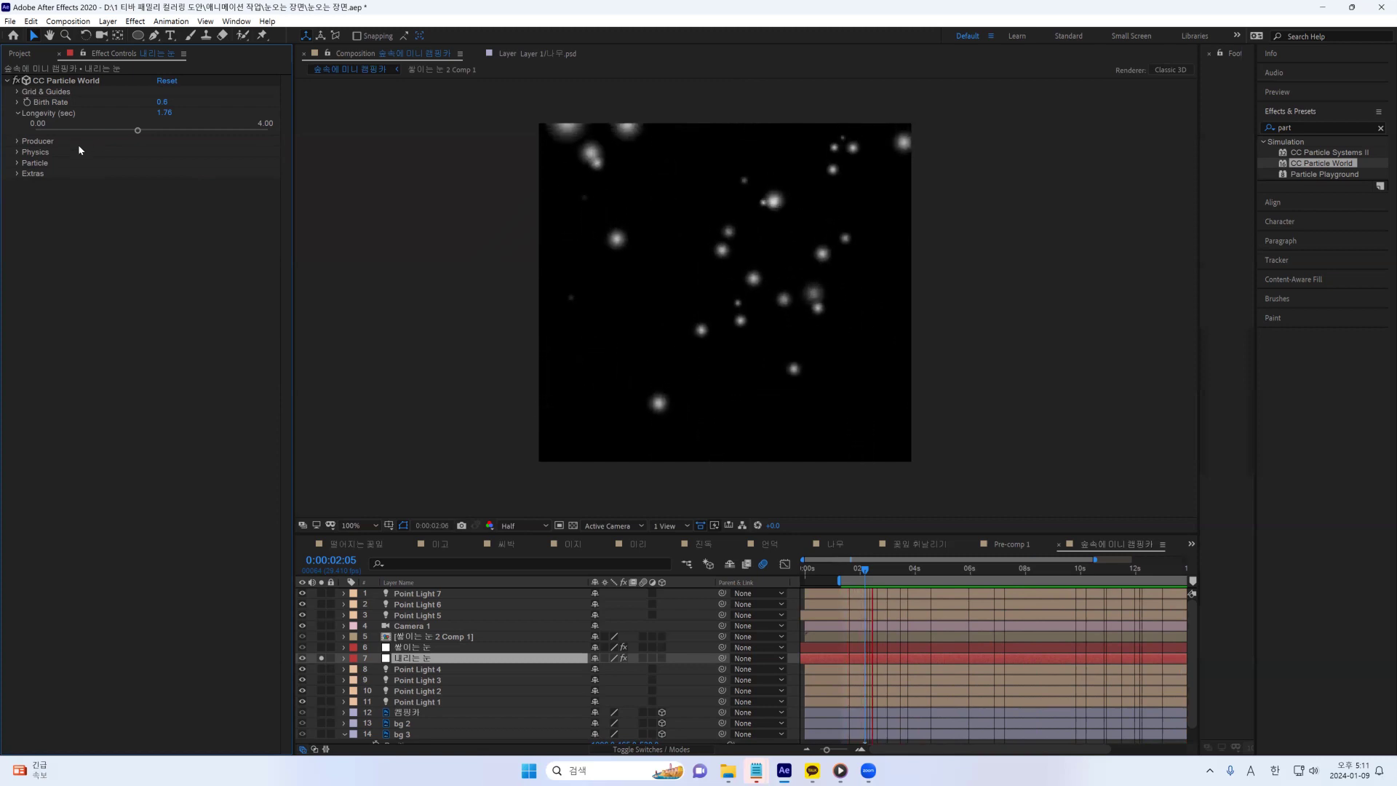
Preview the Shaded Sphere particle type on the 내리는 눈 layer and return Particle Type to Faded Sphere.
click(17, 163)
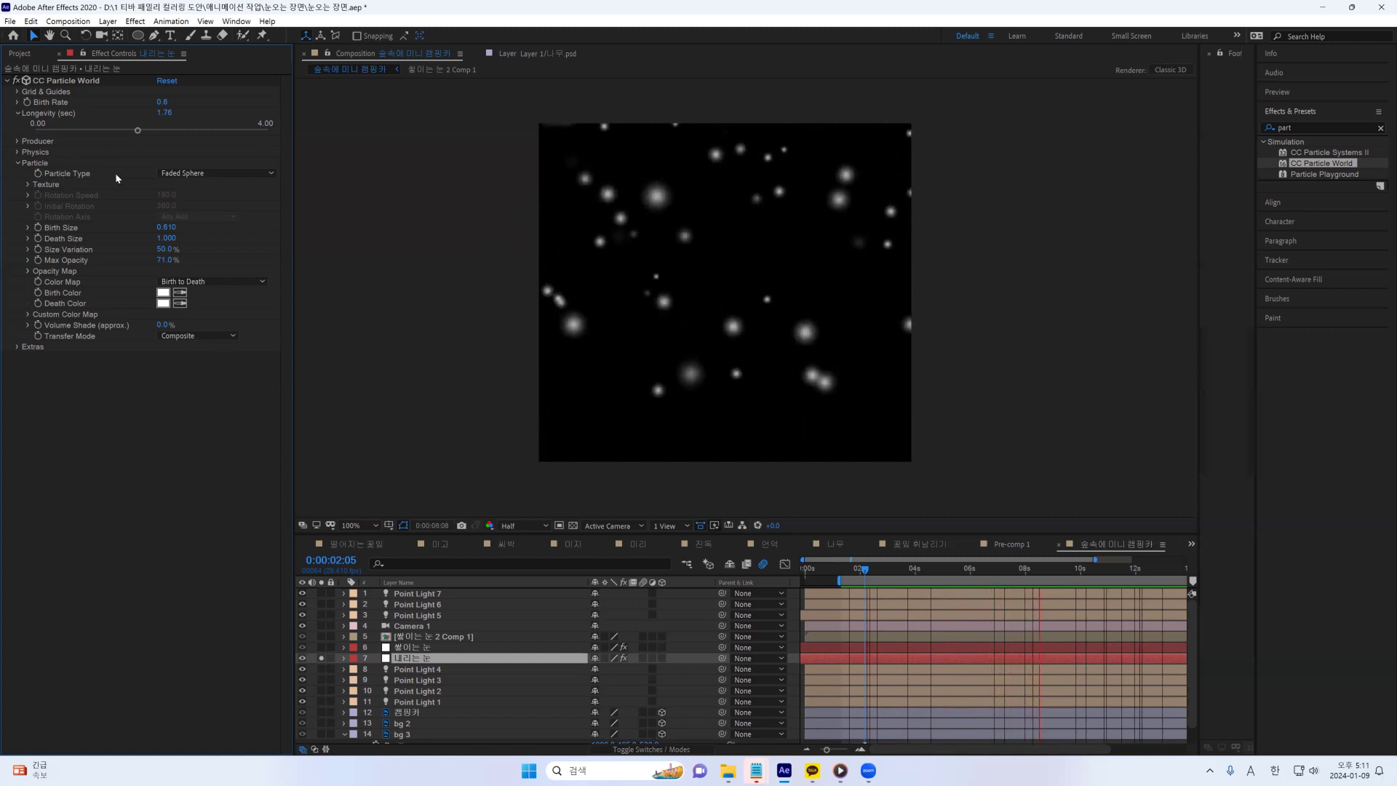
click(203, 175)
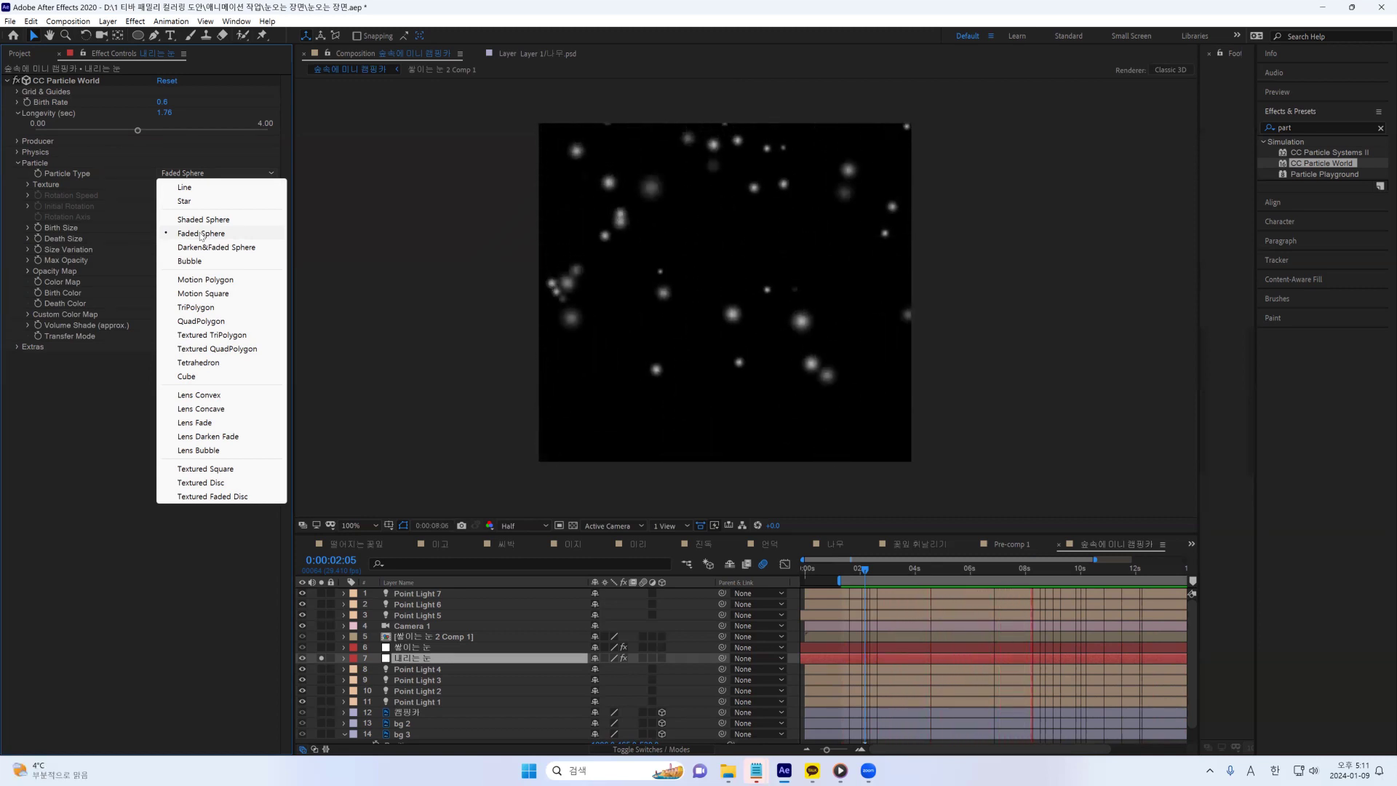
click(221, 221)
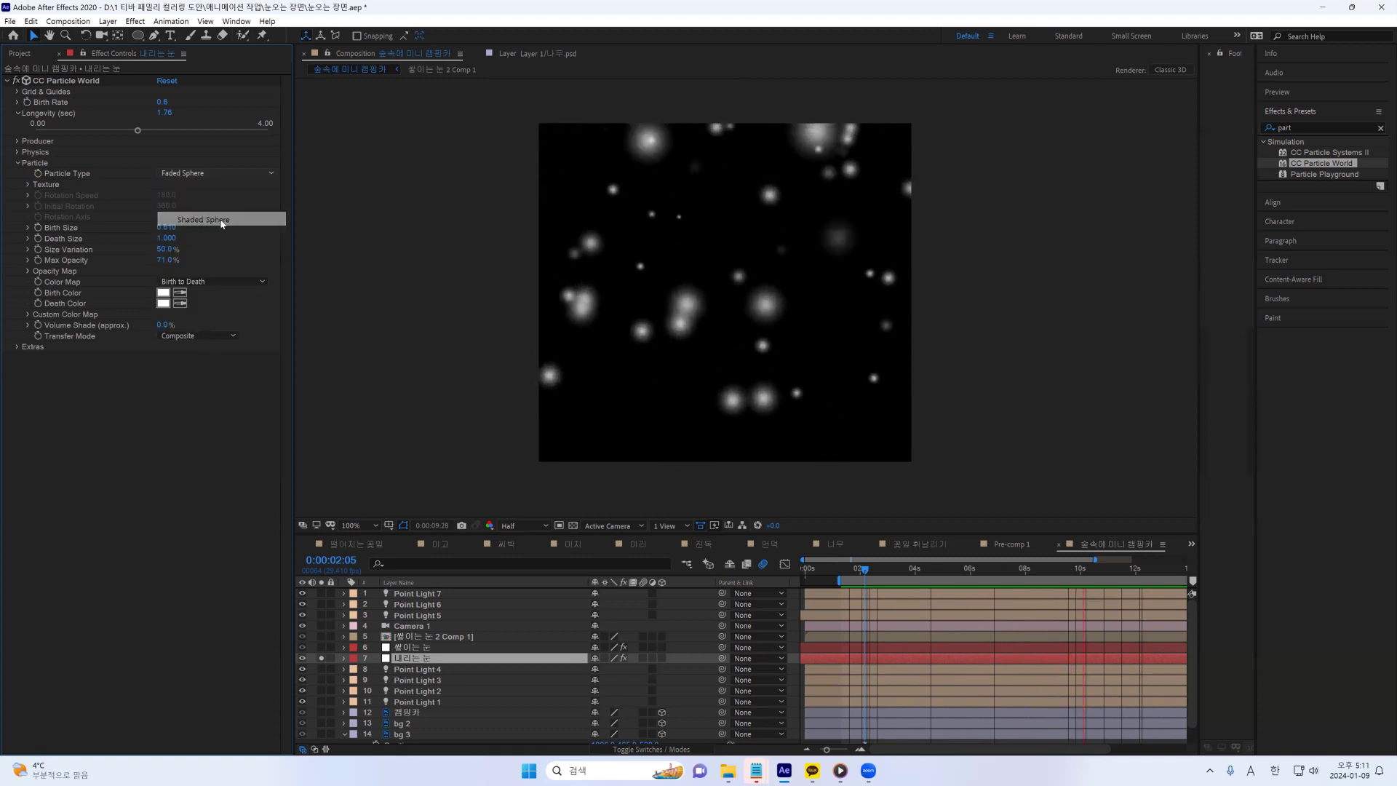
key(space)
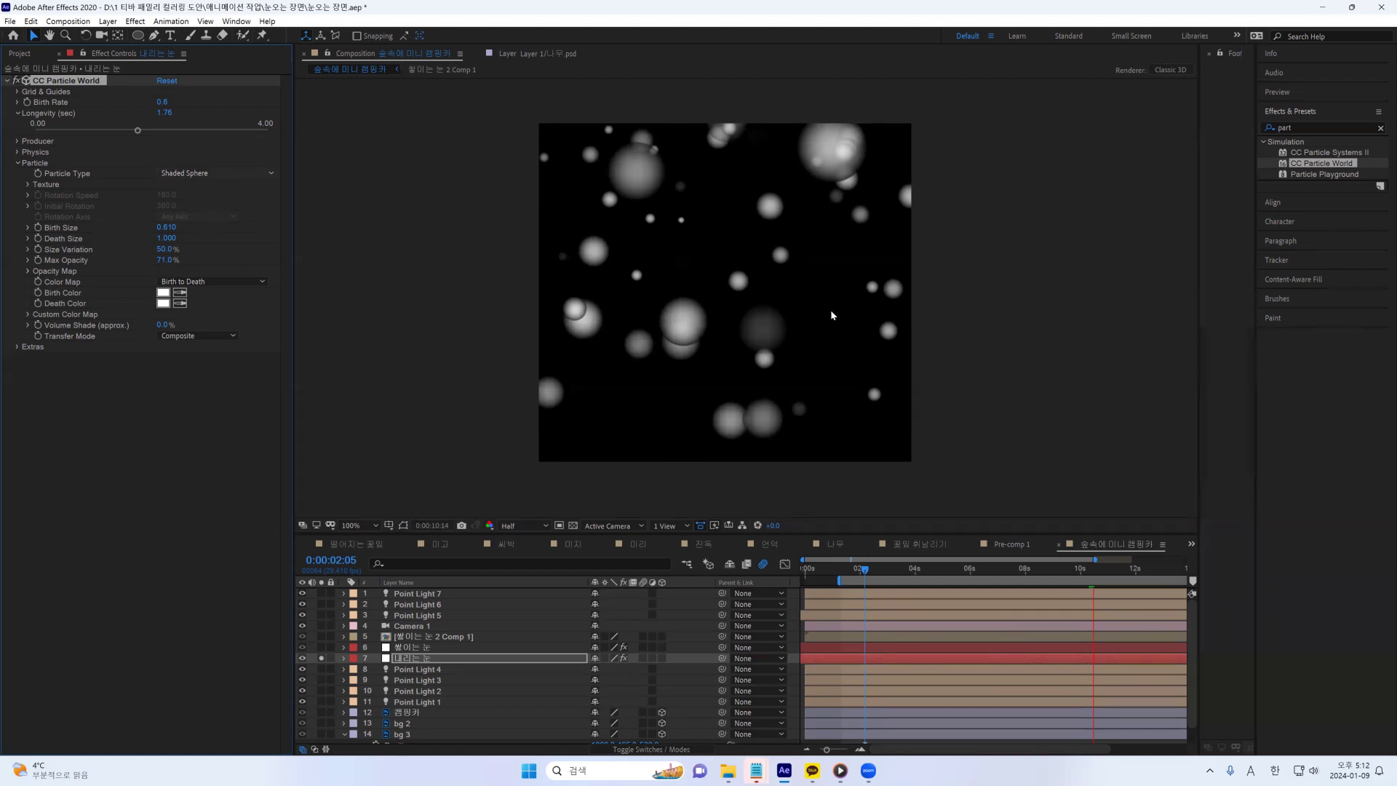
click(250, 175)
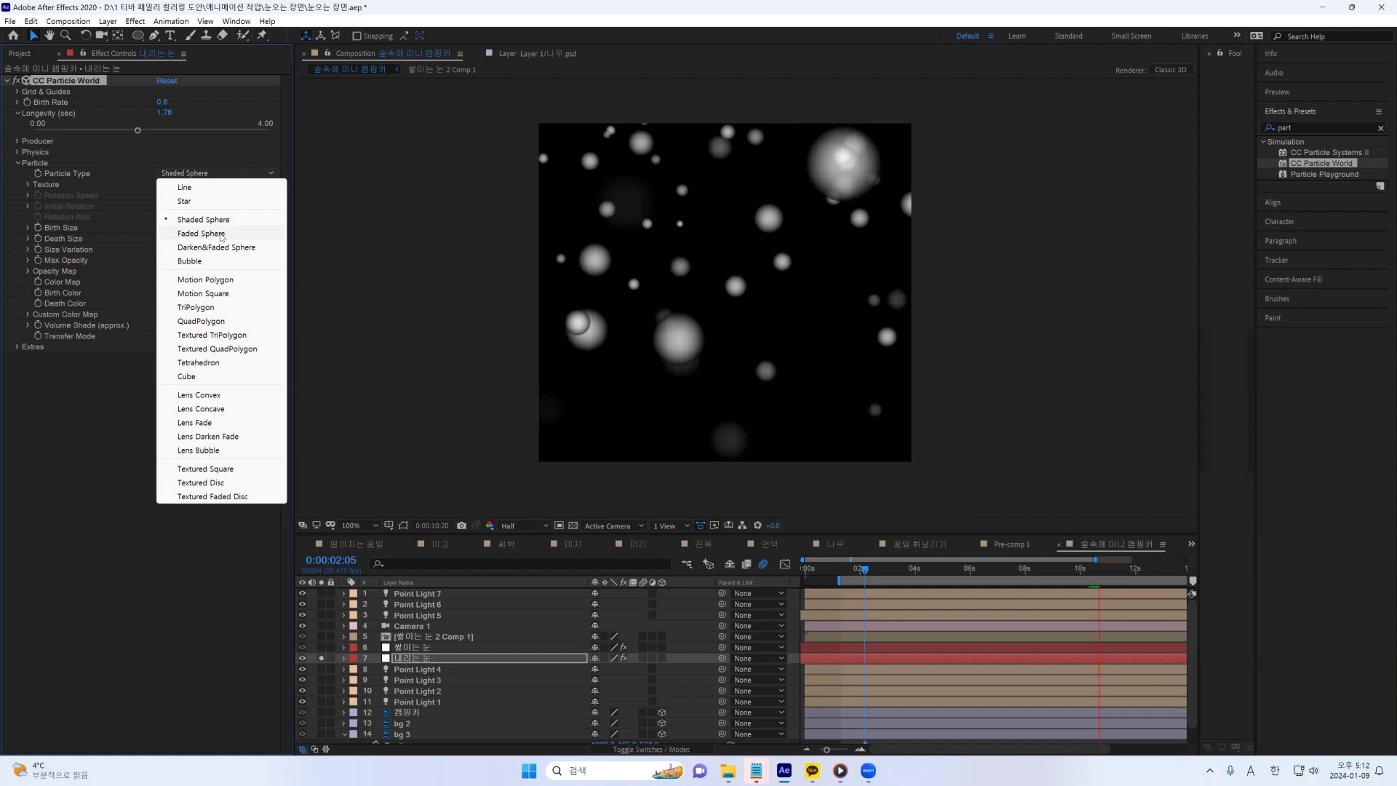
click(222, 235)
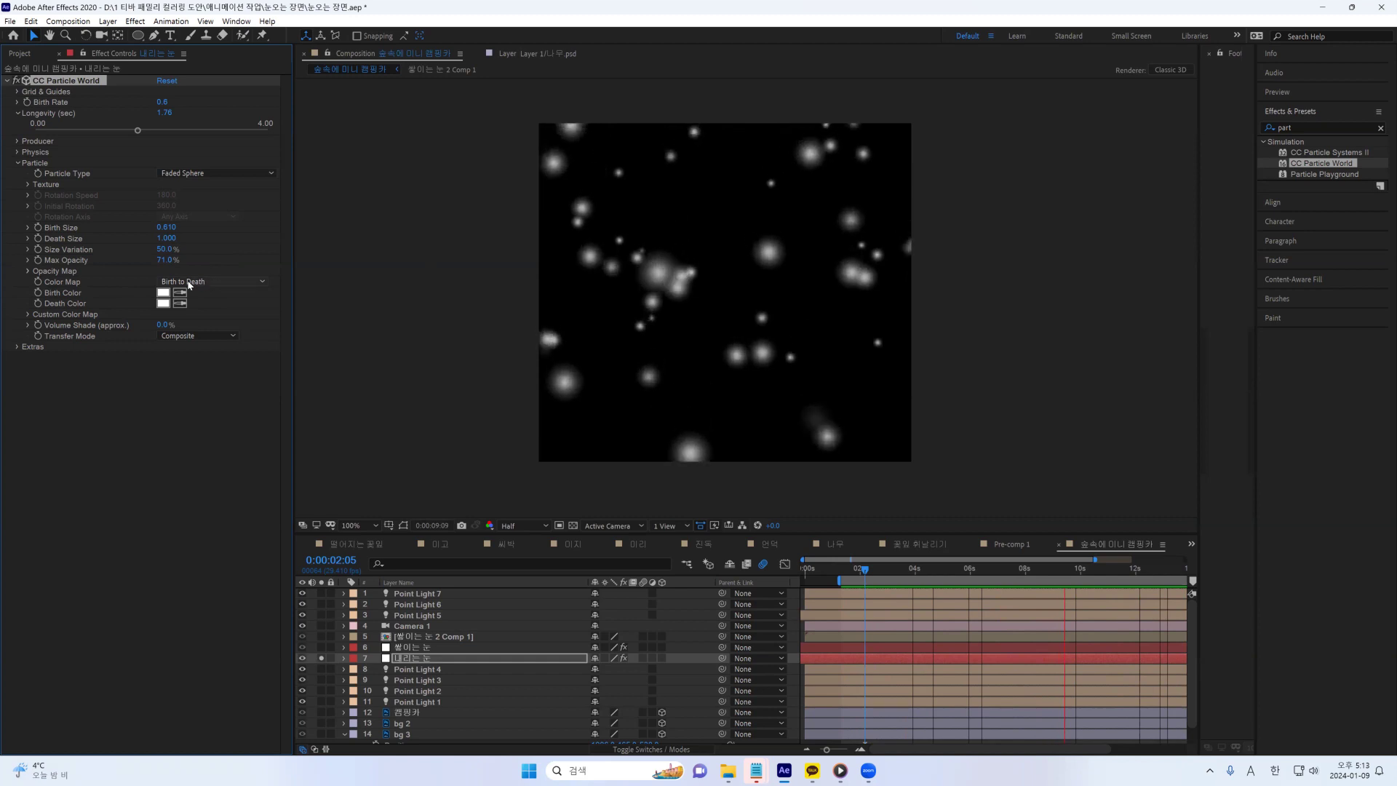
Review the Color Map options and the Birth Color of the 내리는 눈 layer, keeping Birth to Death.
click(221, 283)
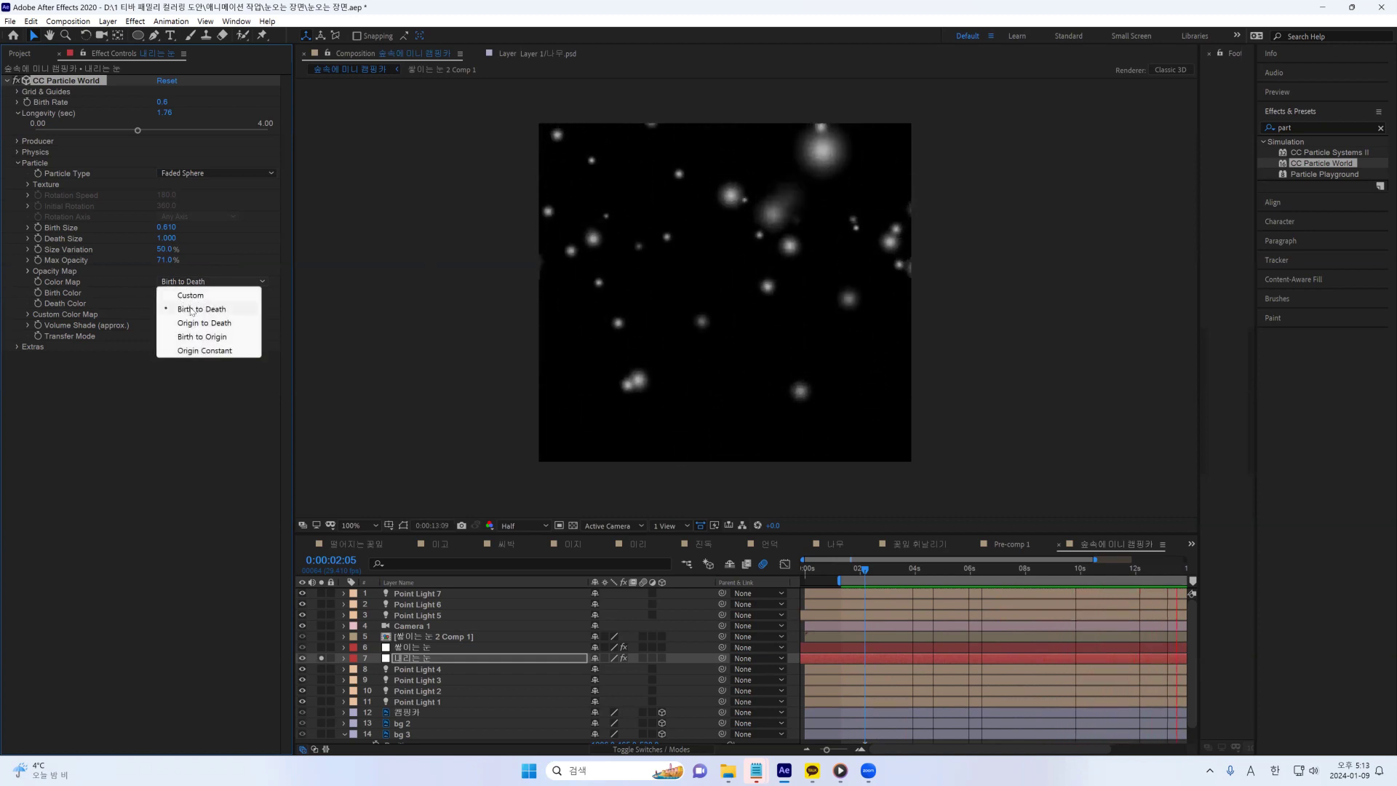
click(192, 310)
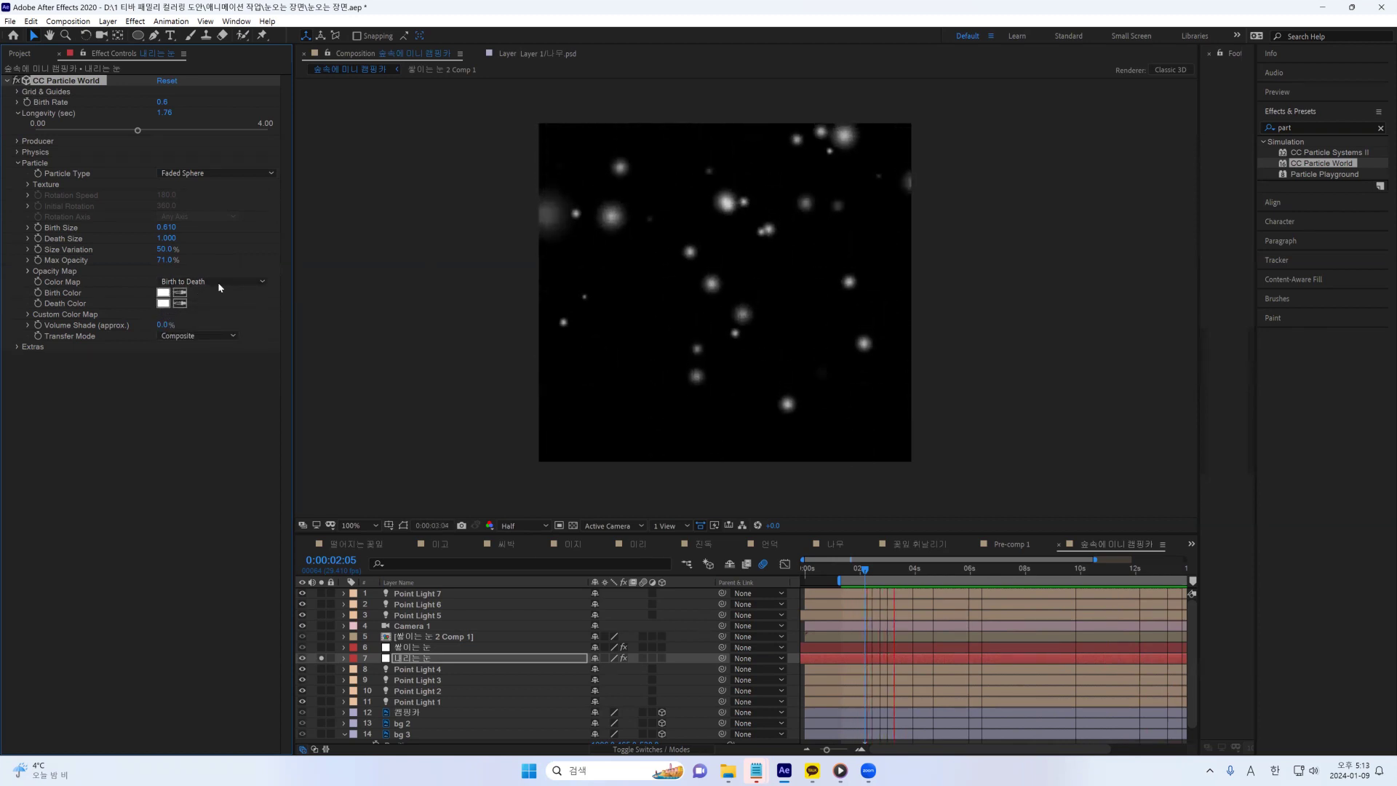
click(163, 295)
click(1048, 531)
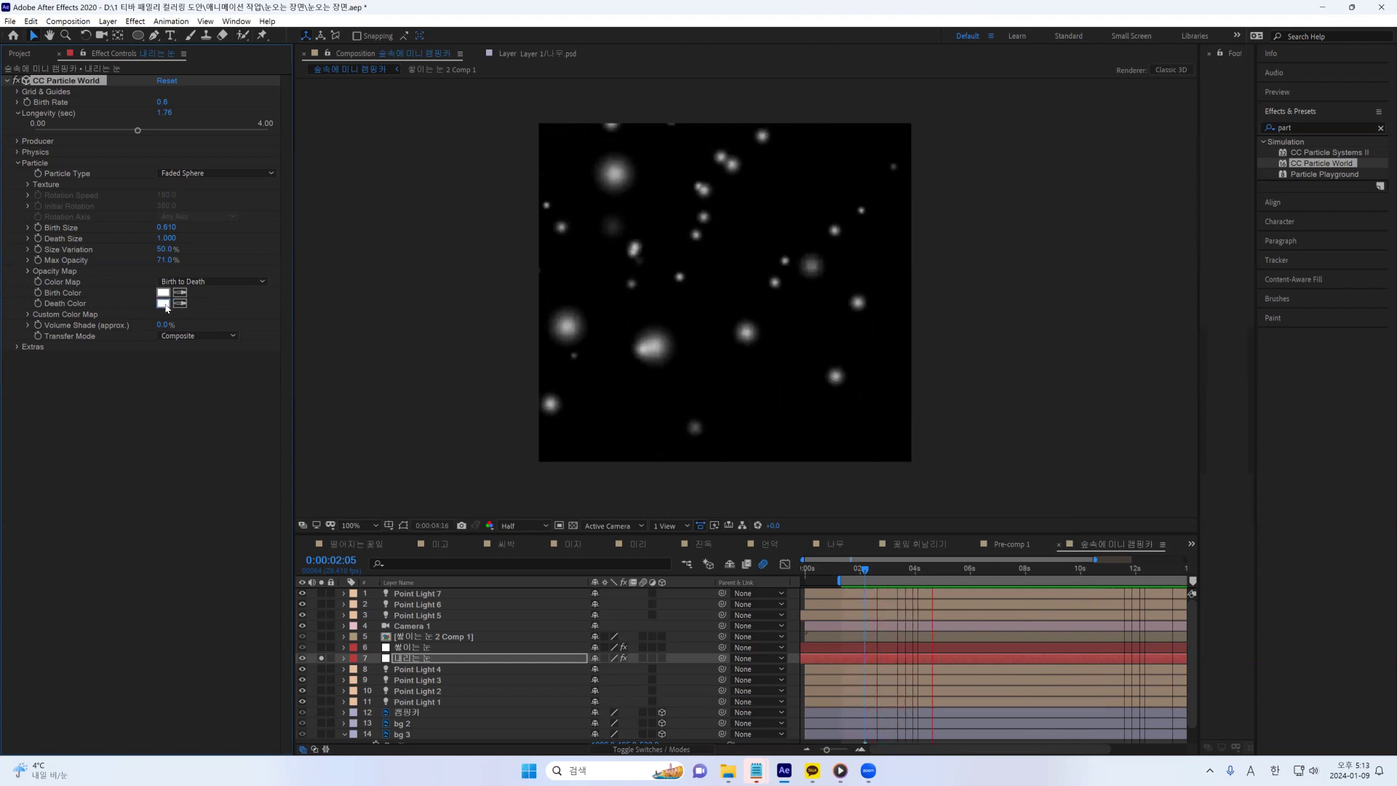
Try pale cyan E0FFFD as the Death Color of the 내리는 눈 layer and restore it to white FFFFFF.
click(162, 303)
click(764, 528)
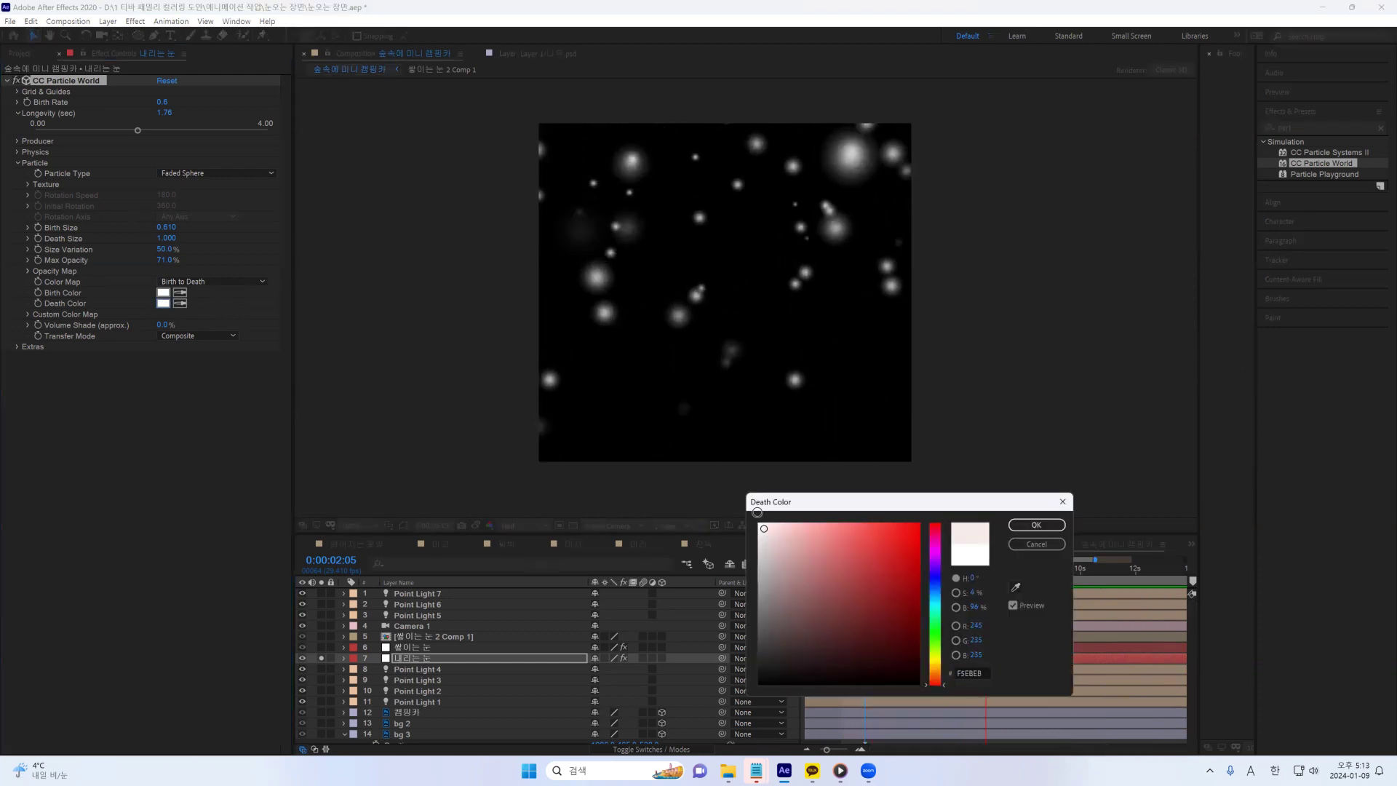
click(935, 608)
drag(775, 517, 774, 515)
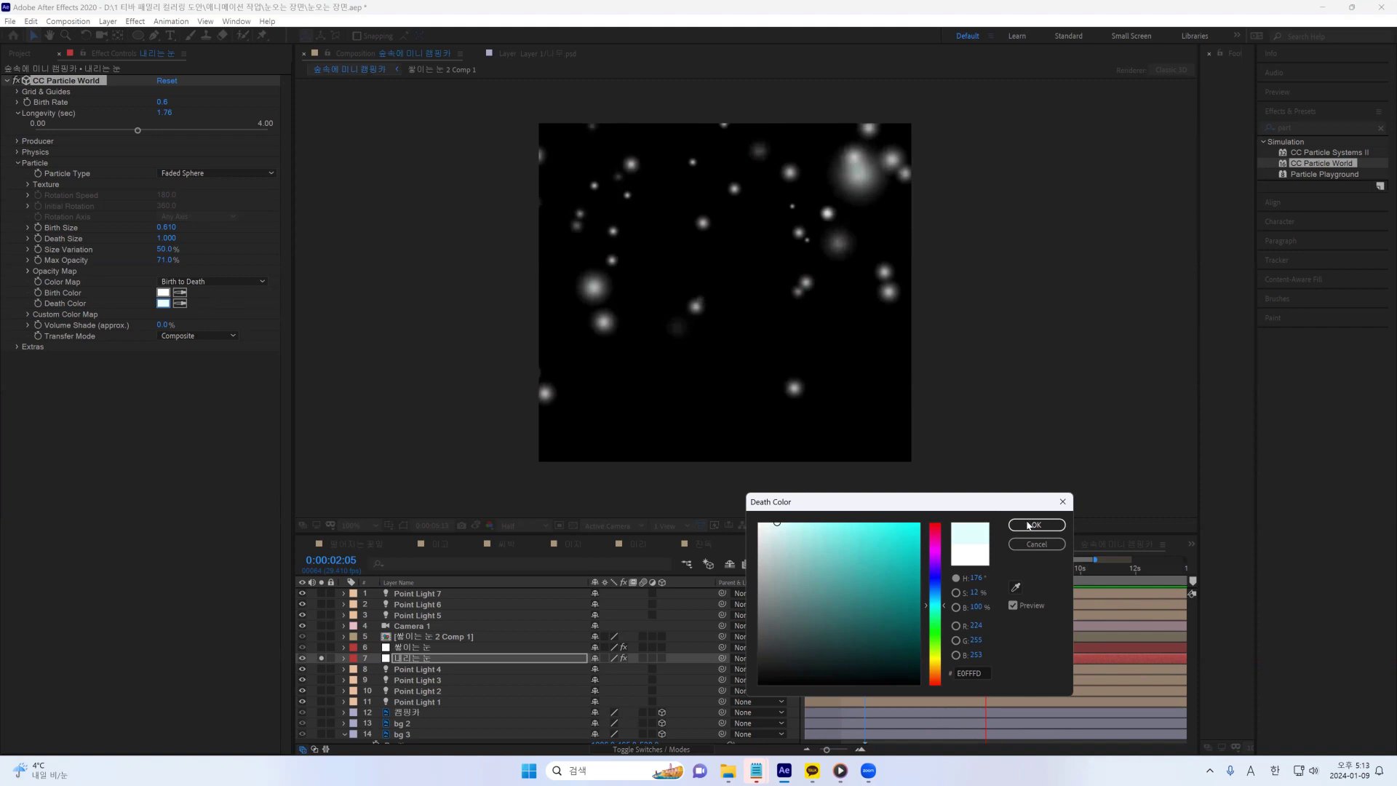
click(1033, 525)
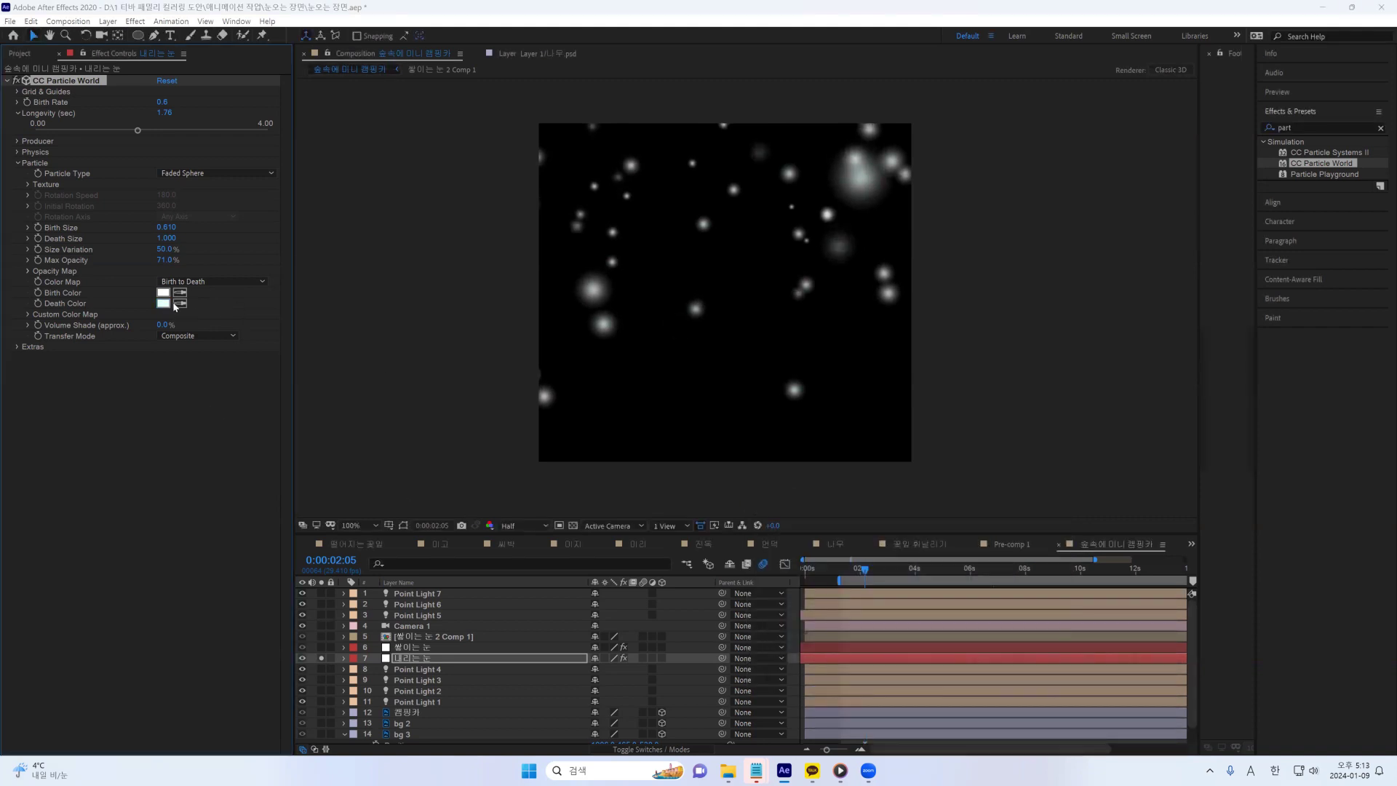
click(164, 303)
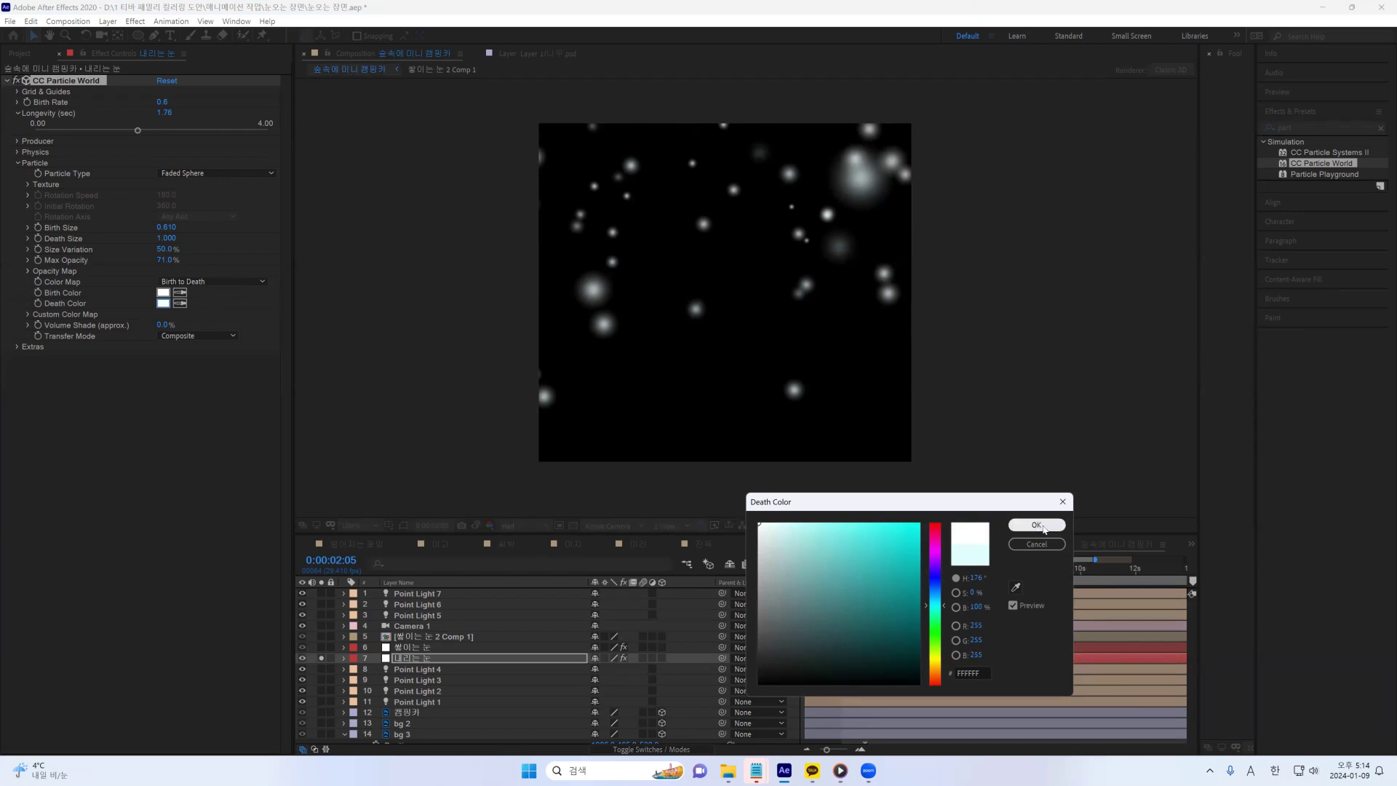
key(Return)
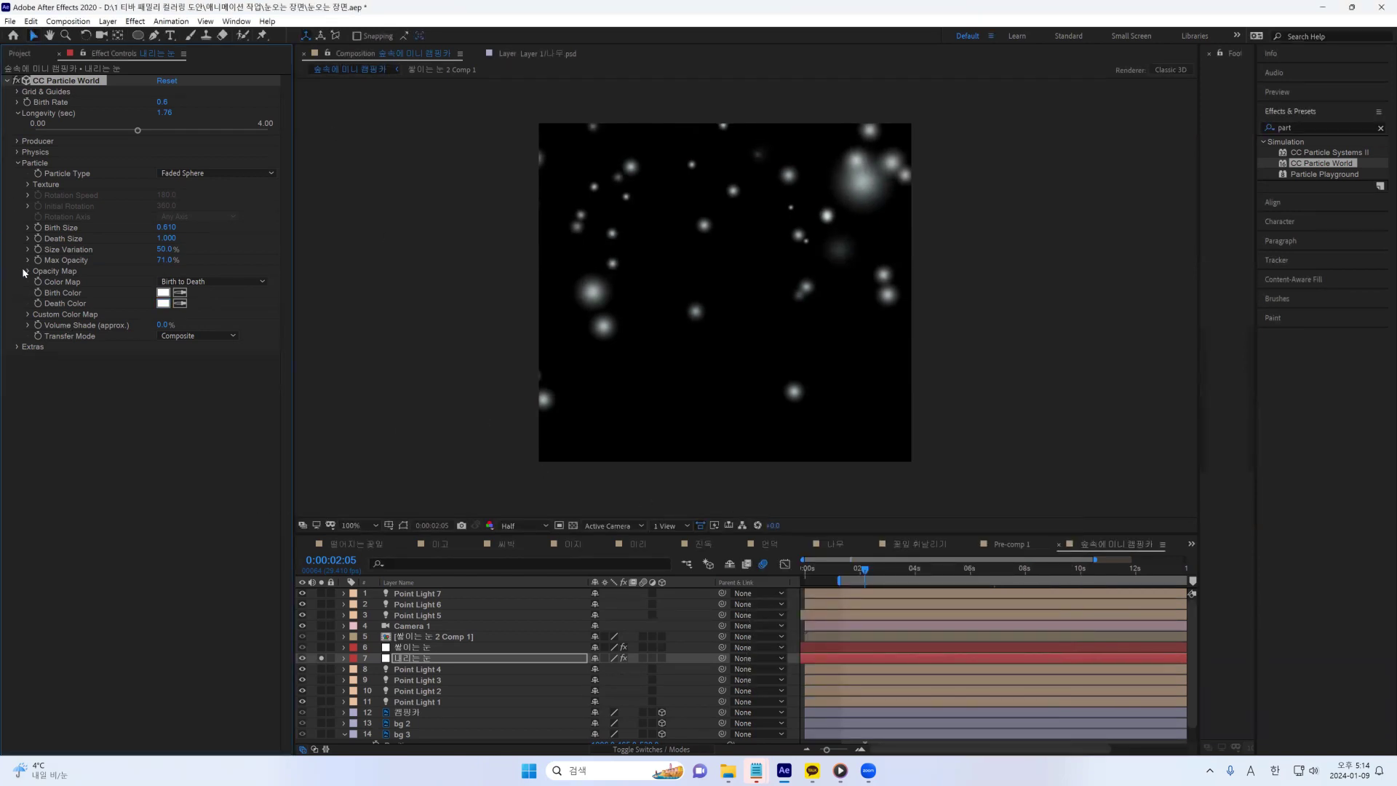
Play the preview and examine the Physics settings and Animation options of the 내리는 눈 layer, keeping Twirl.
key(space)
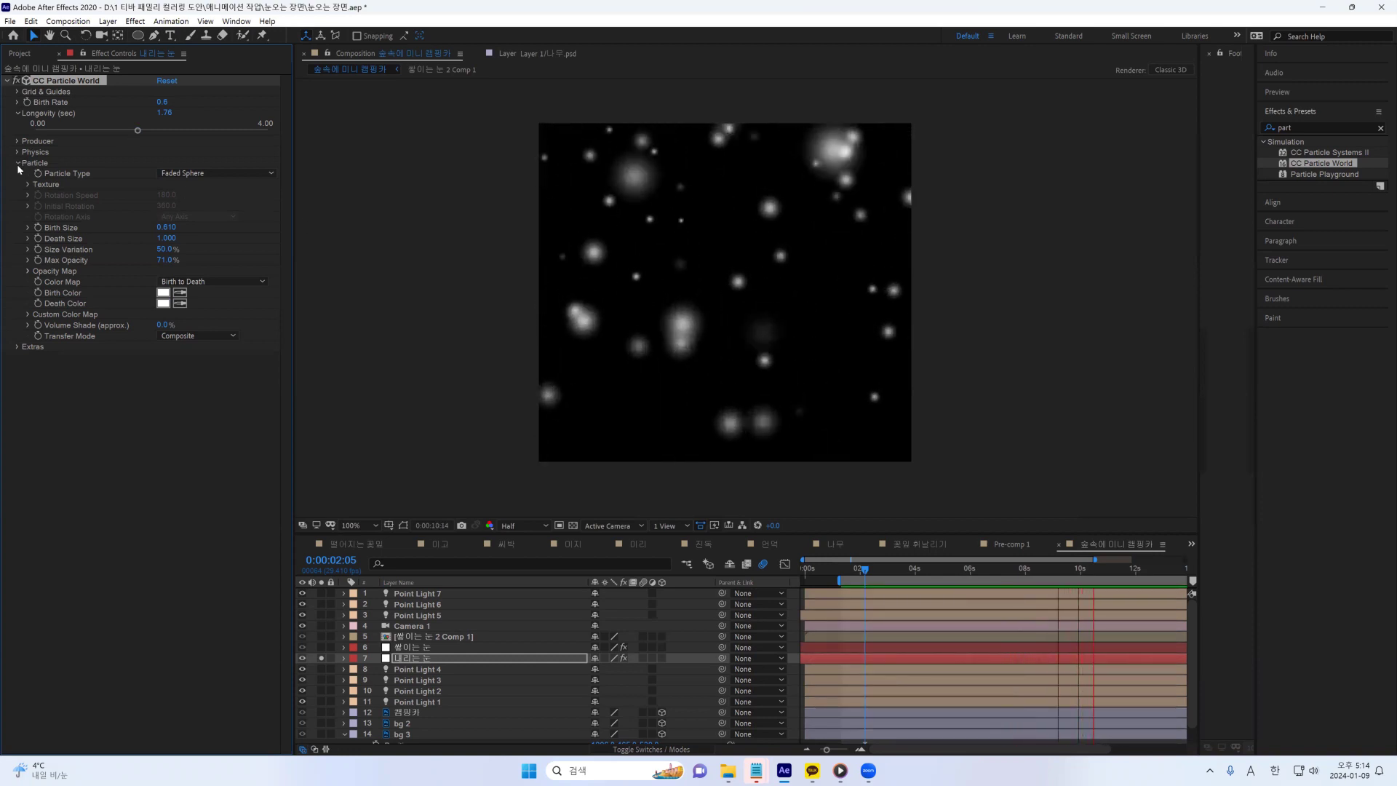
click(18, 163)
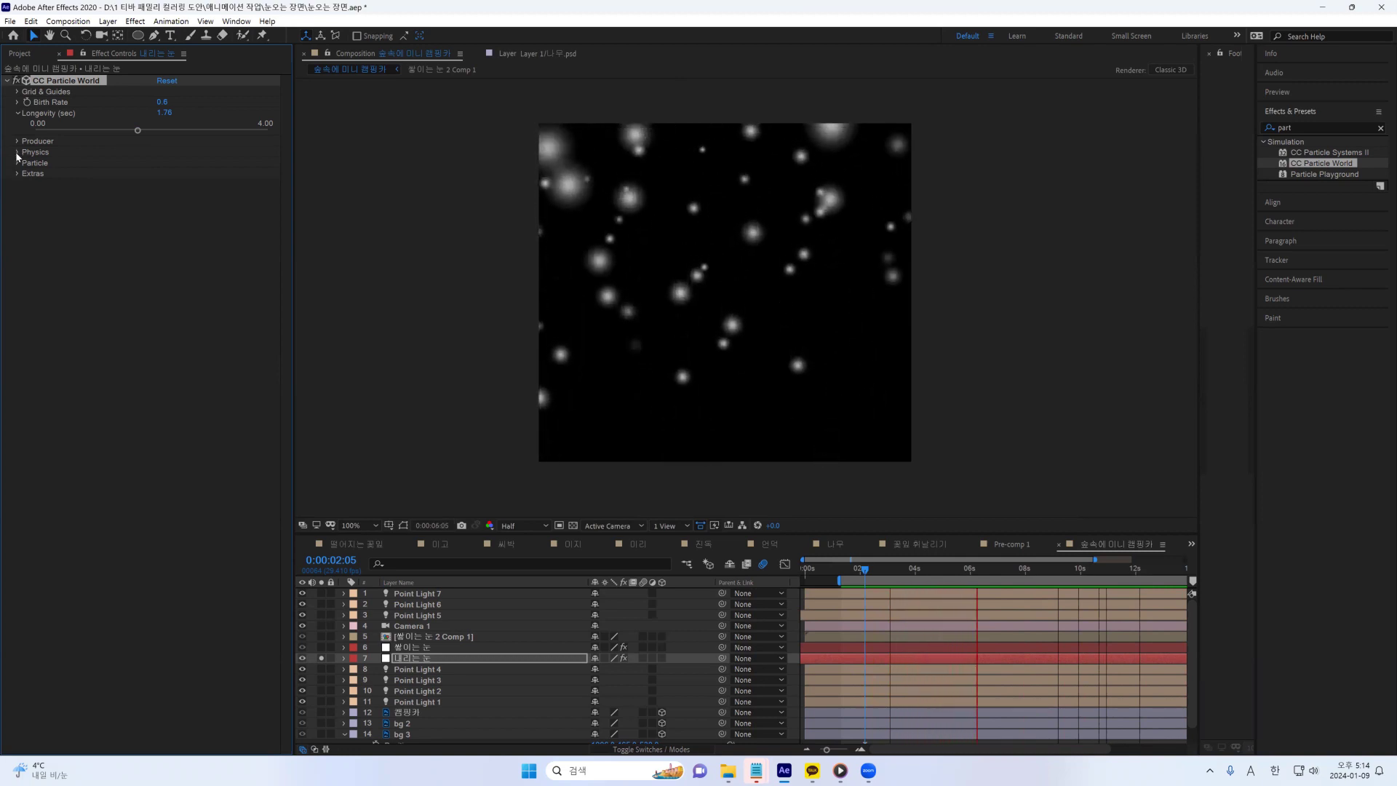
click(17, 154)
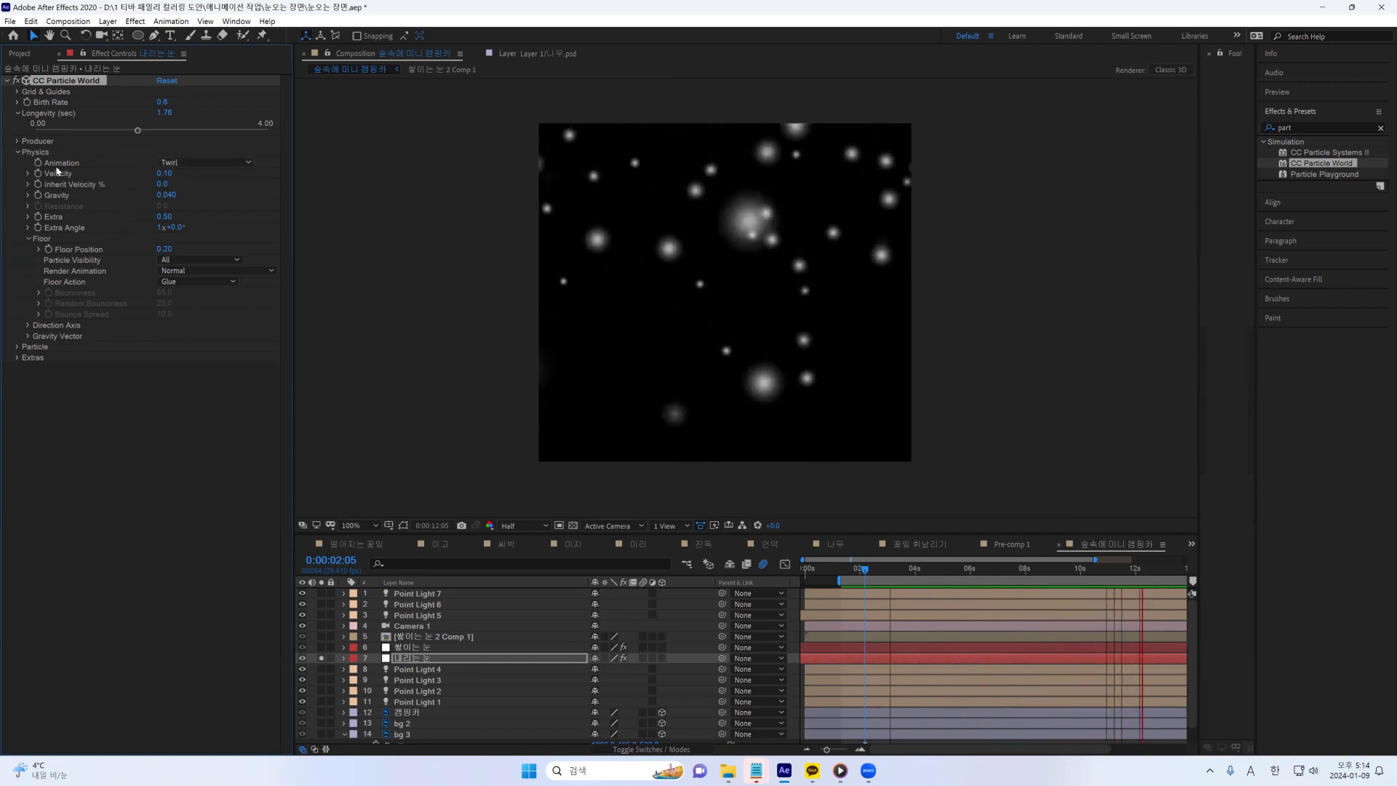
click(217, 164)
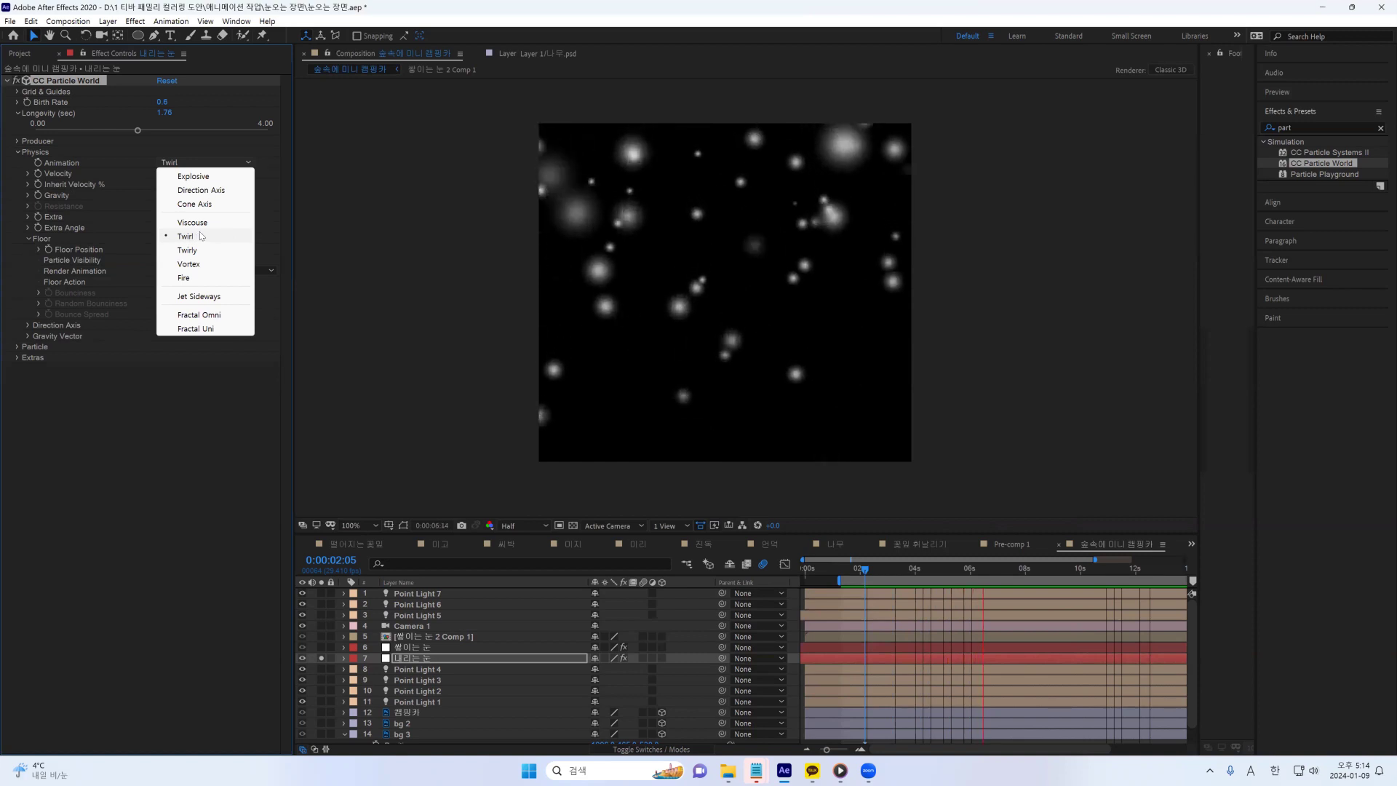
click(56, 178)
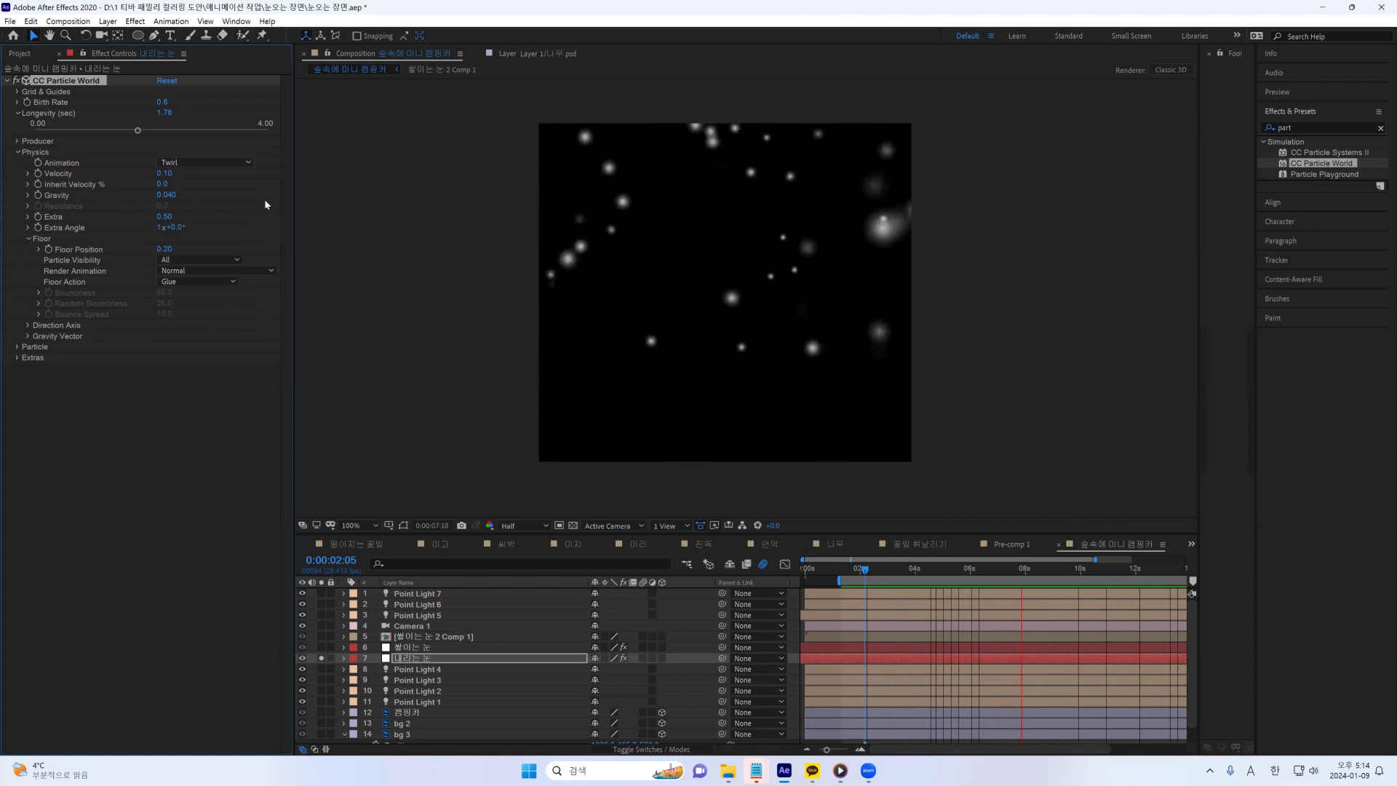
click(222, 164)
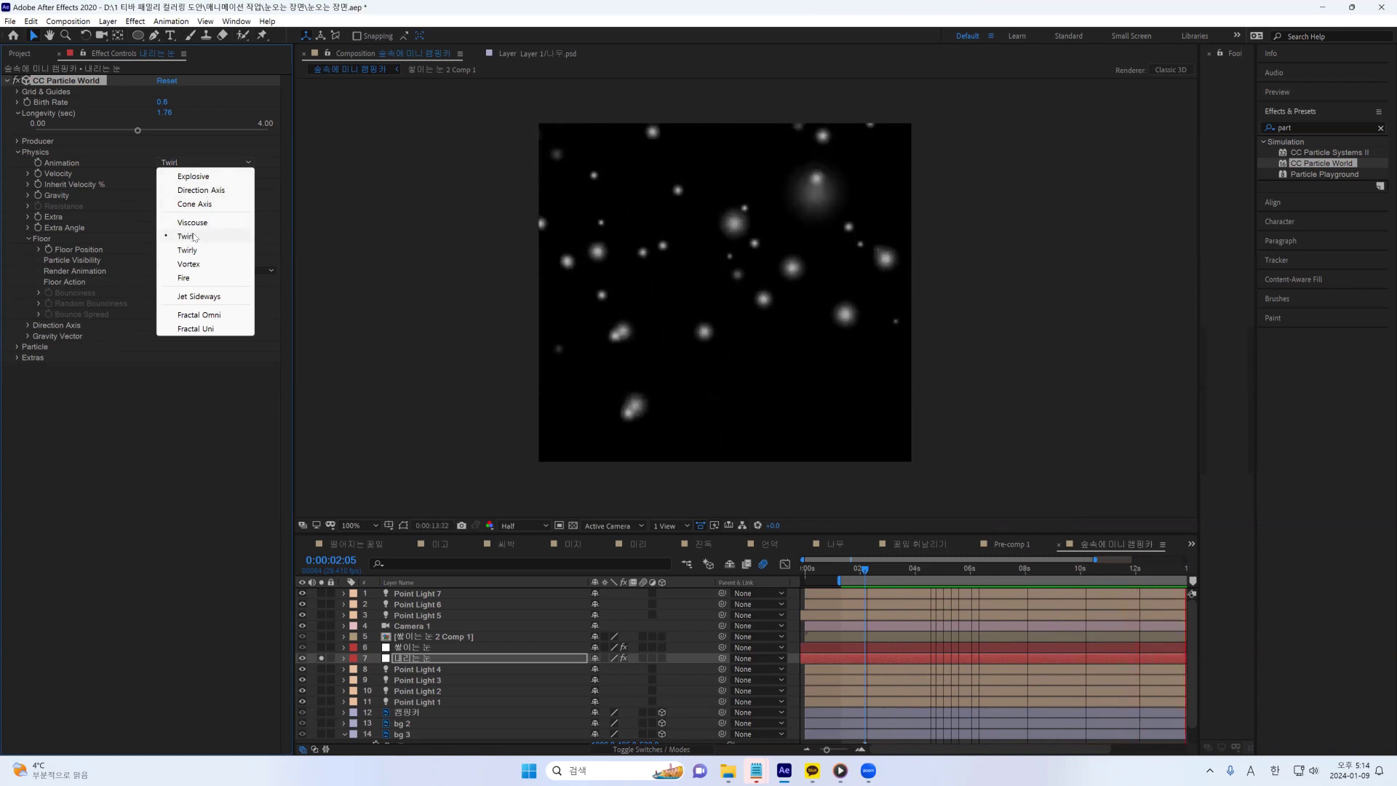
click(187, 237)
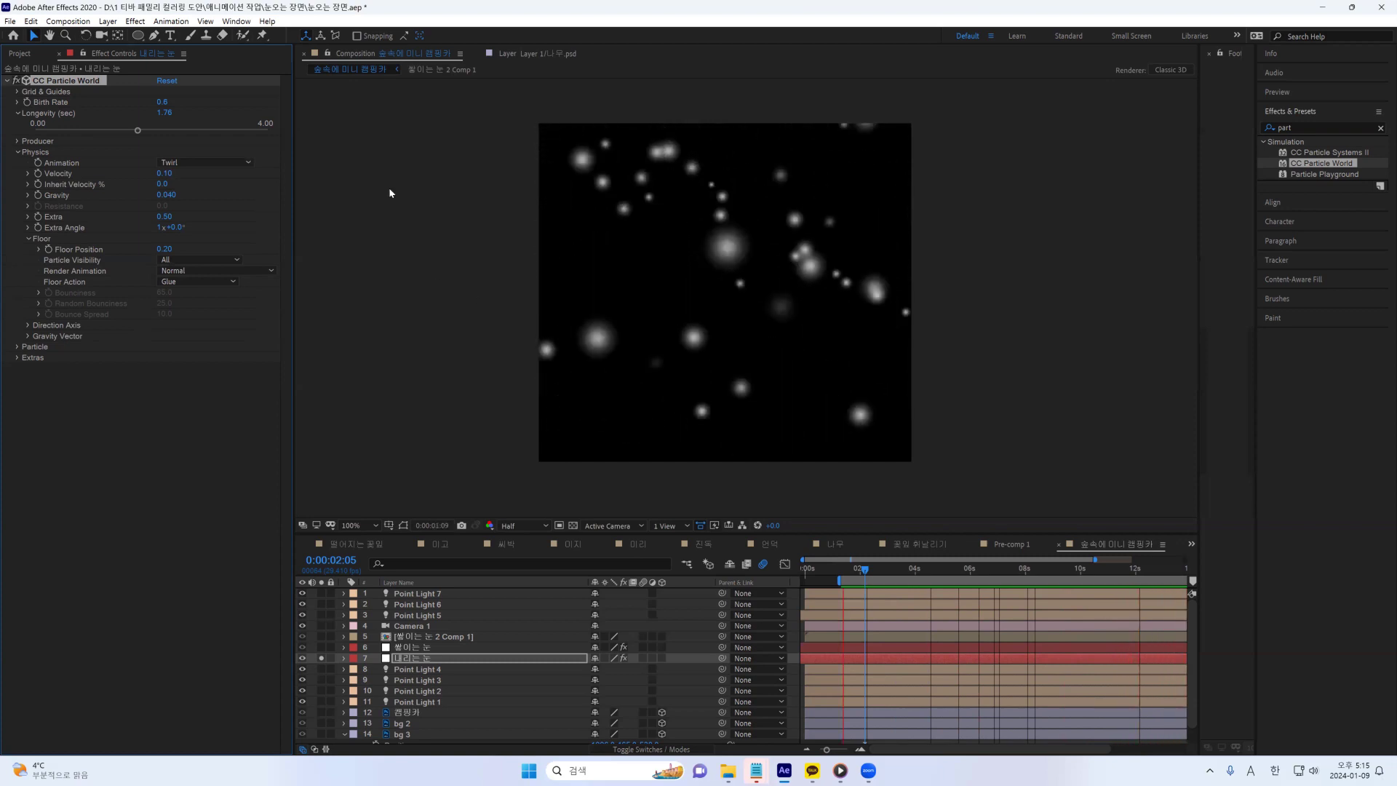
click(216, 161)
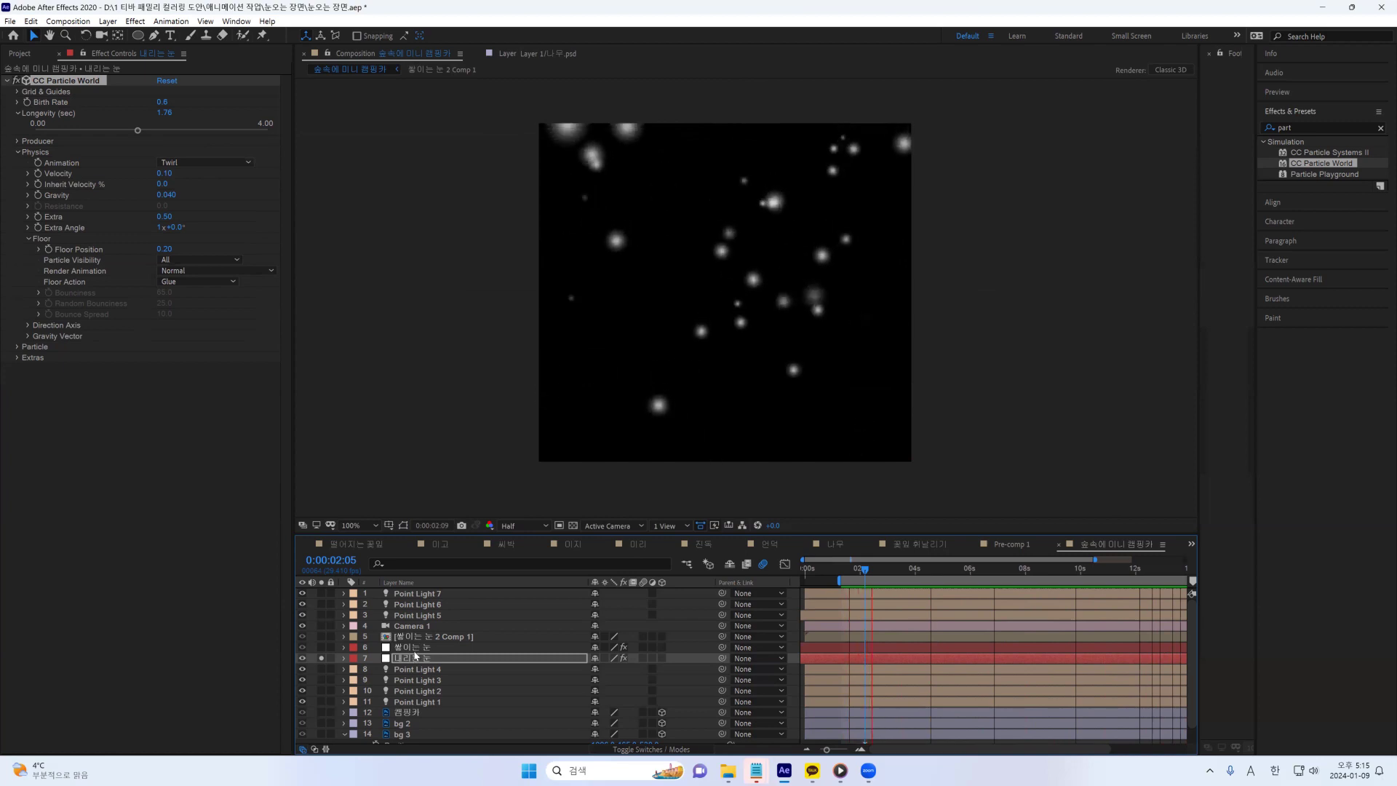
Select the 쌓이는 눈 layer and solo it in place of 내리는 눈 while the preview plays.
click(411, 647)
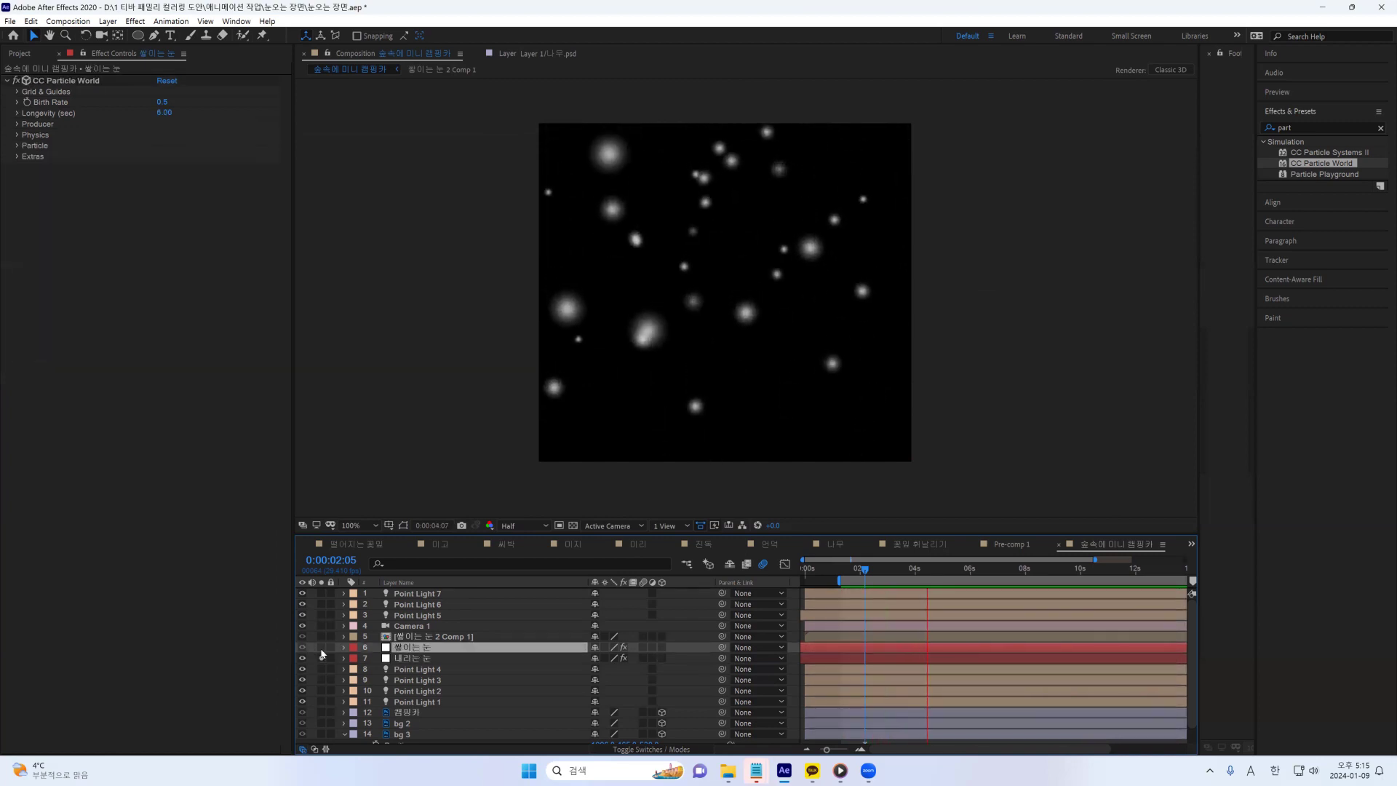
drag(321, 647, 321, 658)
click(451, 659)
click(388, 648)
click(320, 658)
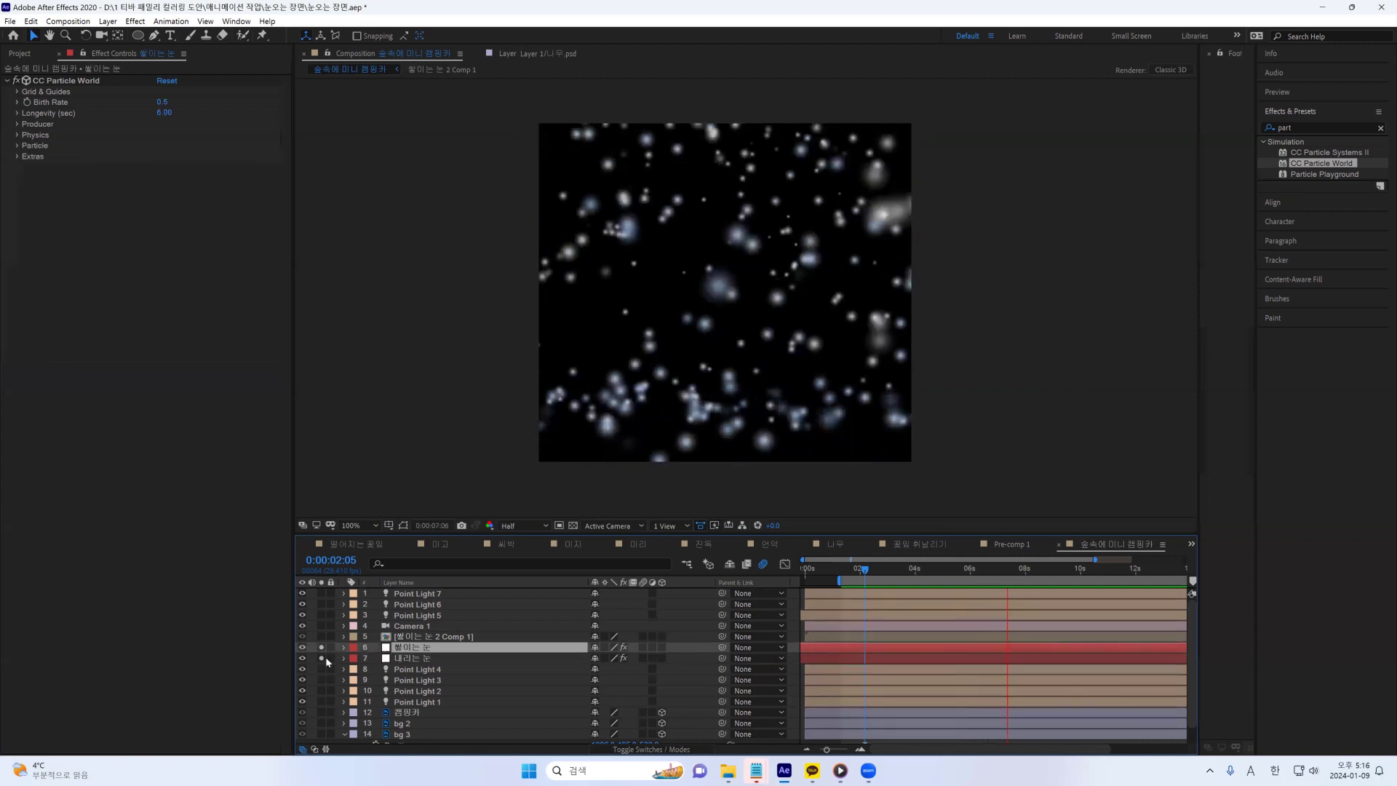
Review the Physics settings and Animation options of the 쌓이는 눈 layer, keeping Explosive.
click(17, 135)
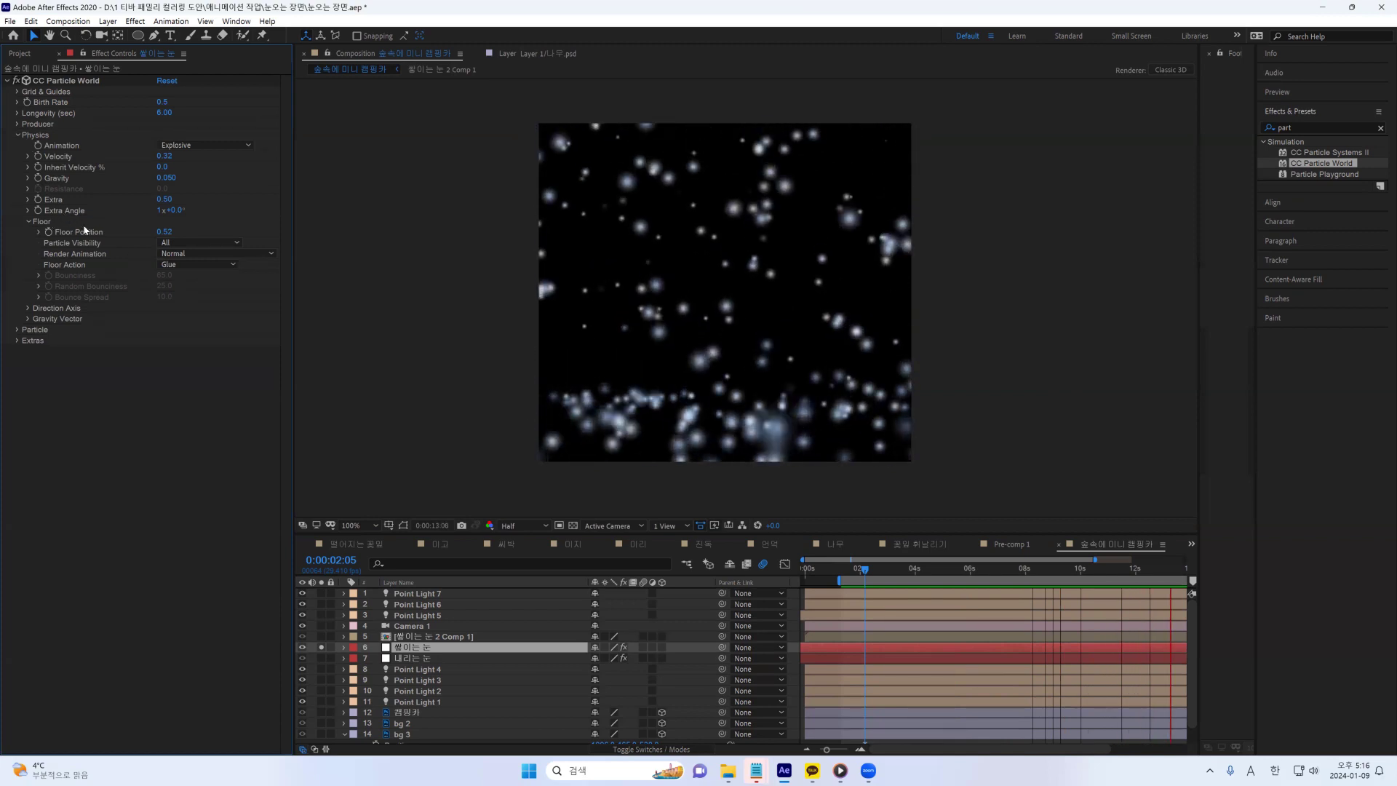
click(17, 136)
click(17, 135)
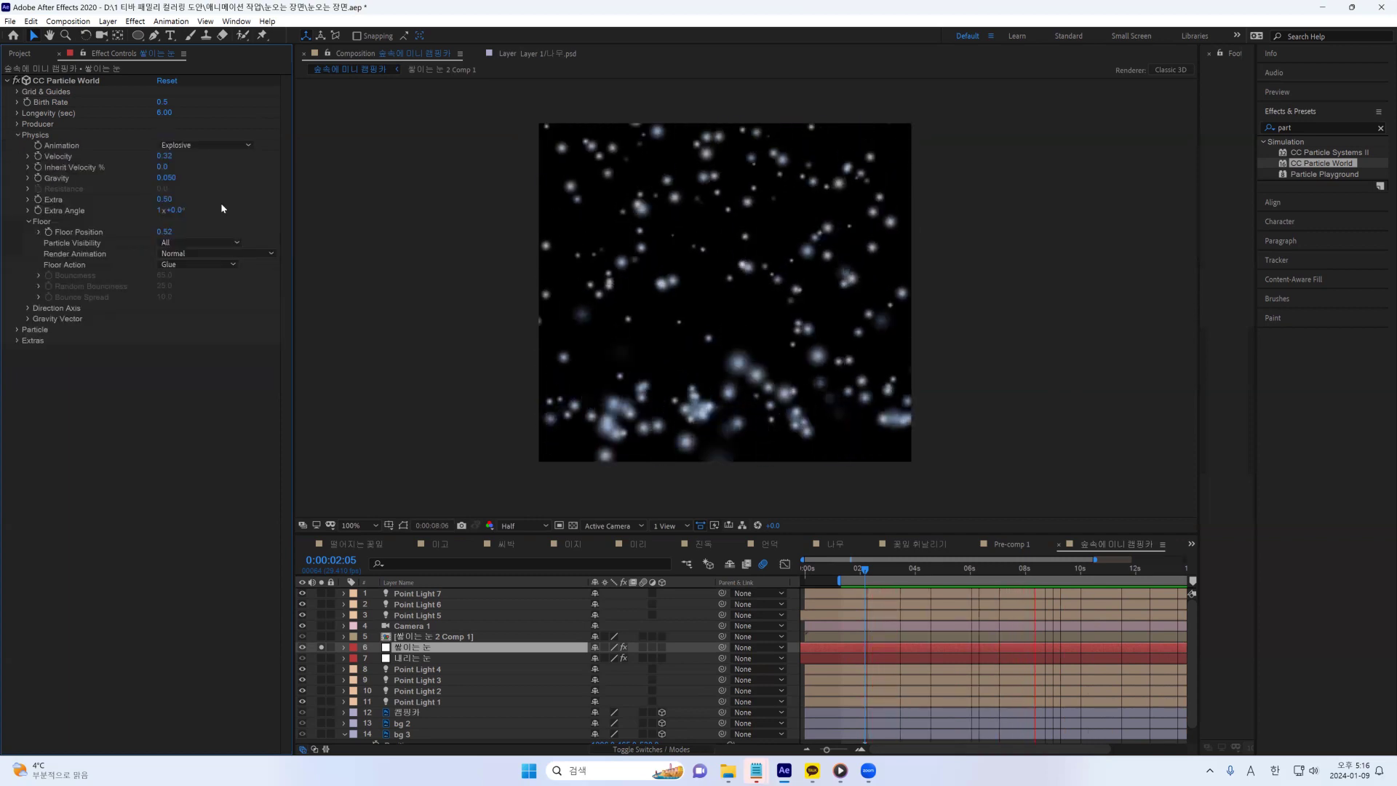
click(230, 145)
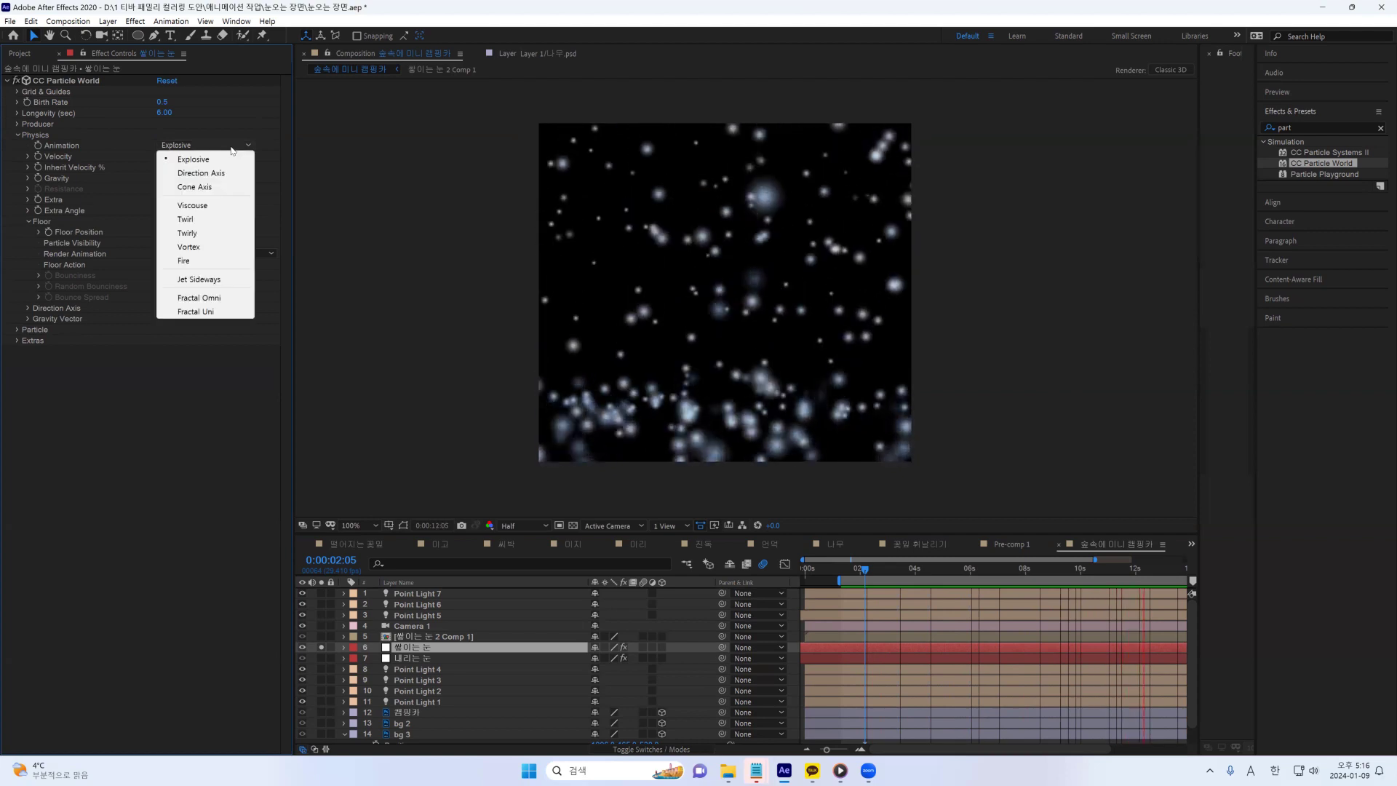
click(197, 159)
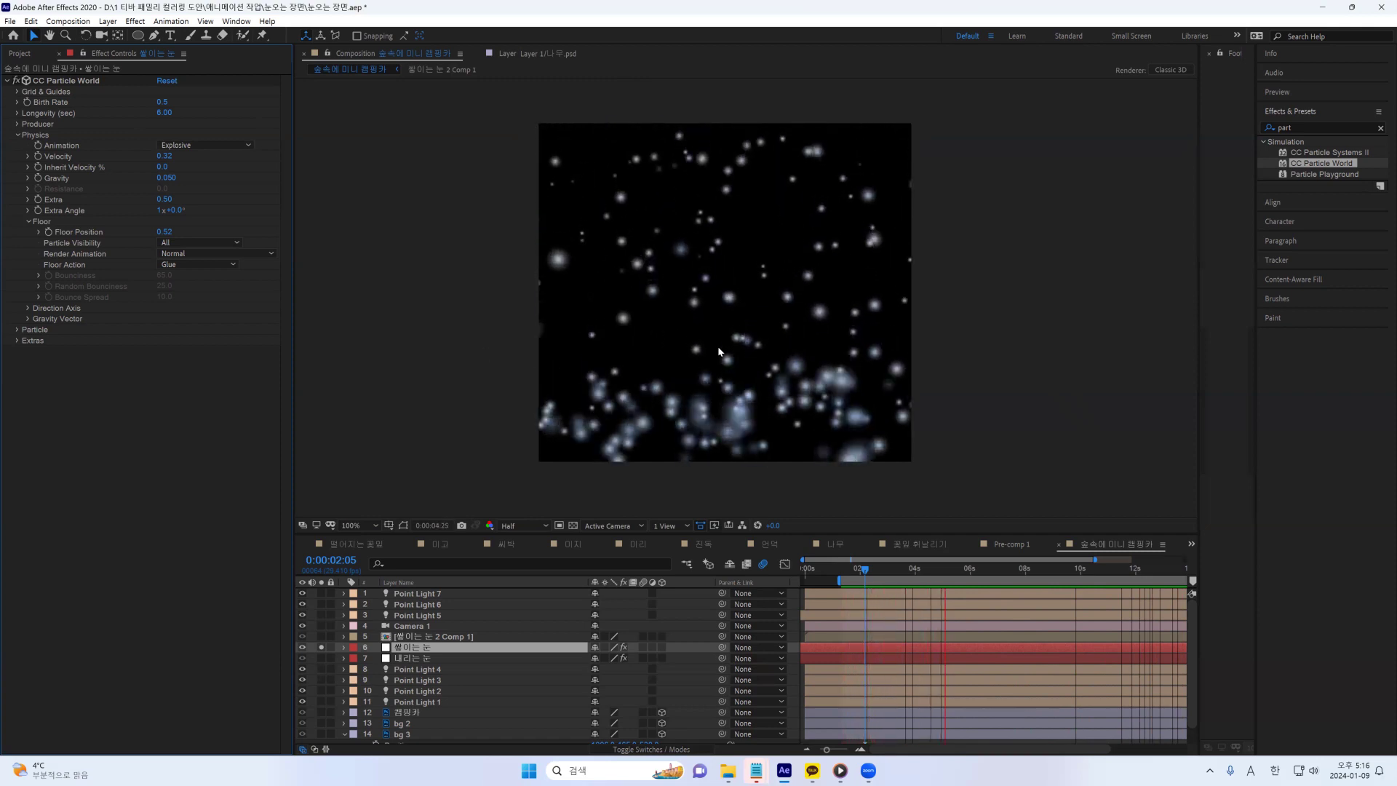
Solo the 내리는 눈 layer instead and check its Physics Animation options again, keeping Twirl.
click(321, 658)
click(412, 657)
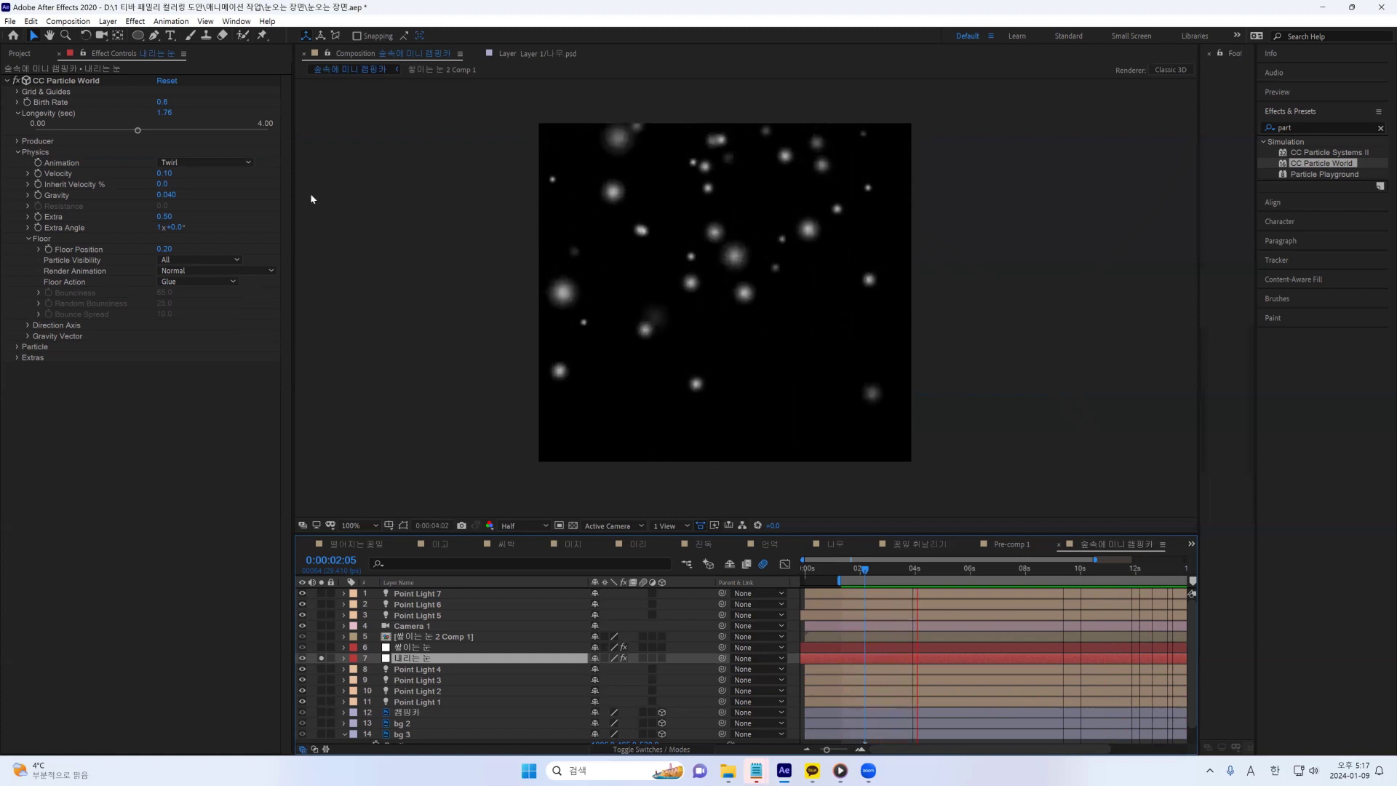
click(218, 163)
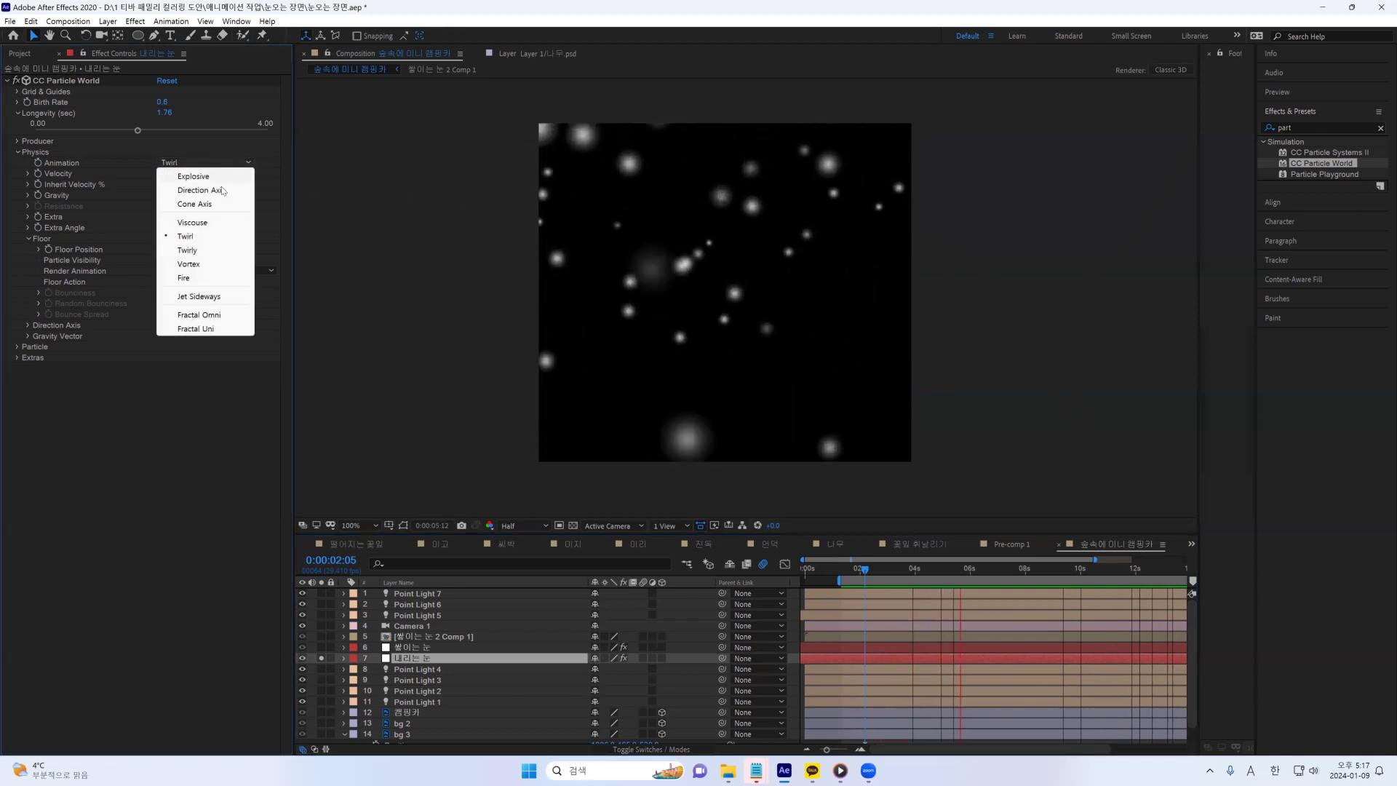
click(186, 237)
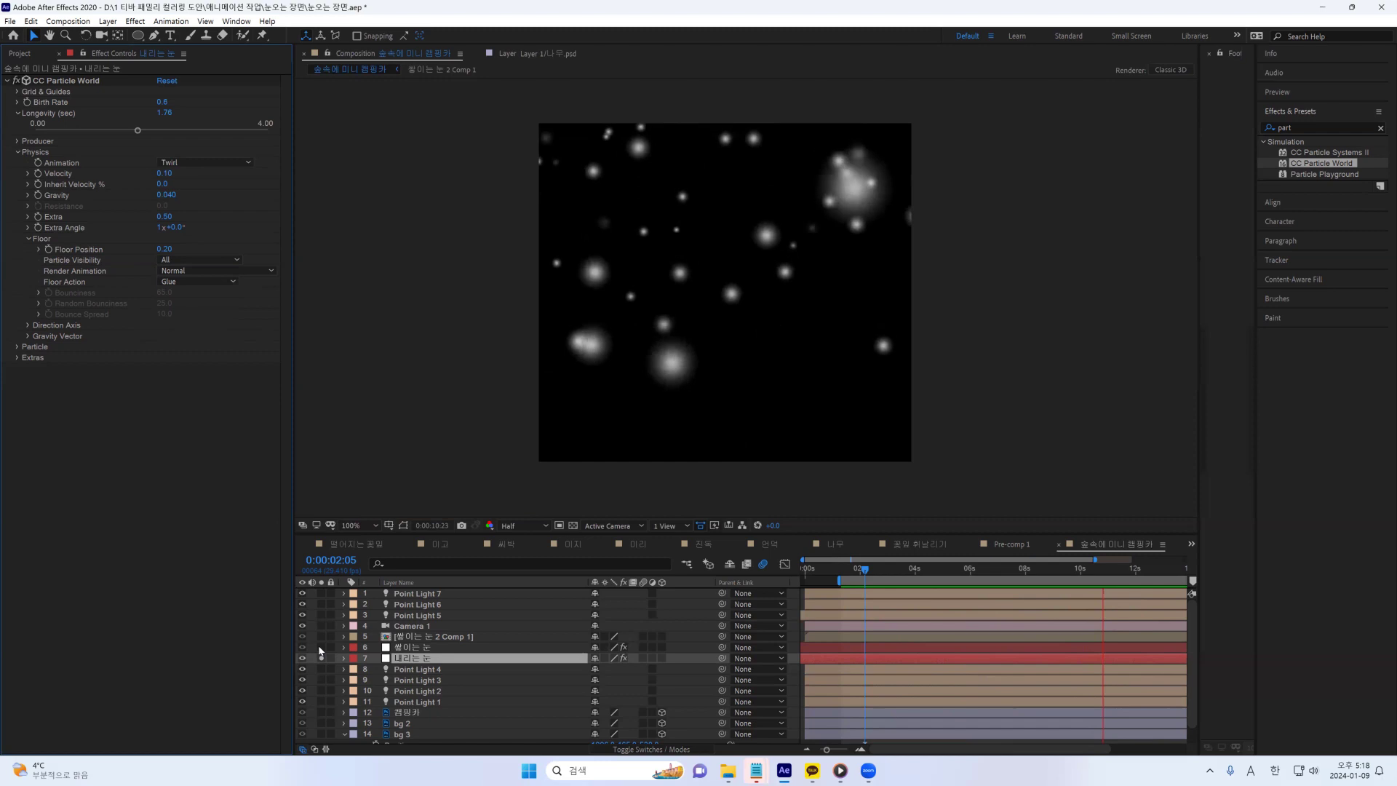
Compare the 쌓이는 눈 and 내리는 눈 layers by soloing them together and separately, ending on 쌓이는 눈 alone.
click(407, 647)
click(321, 647)
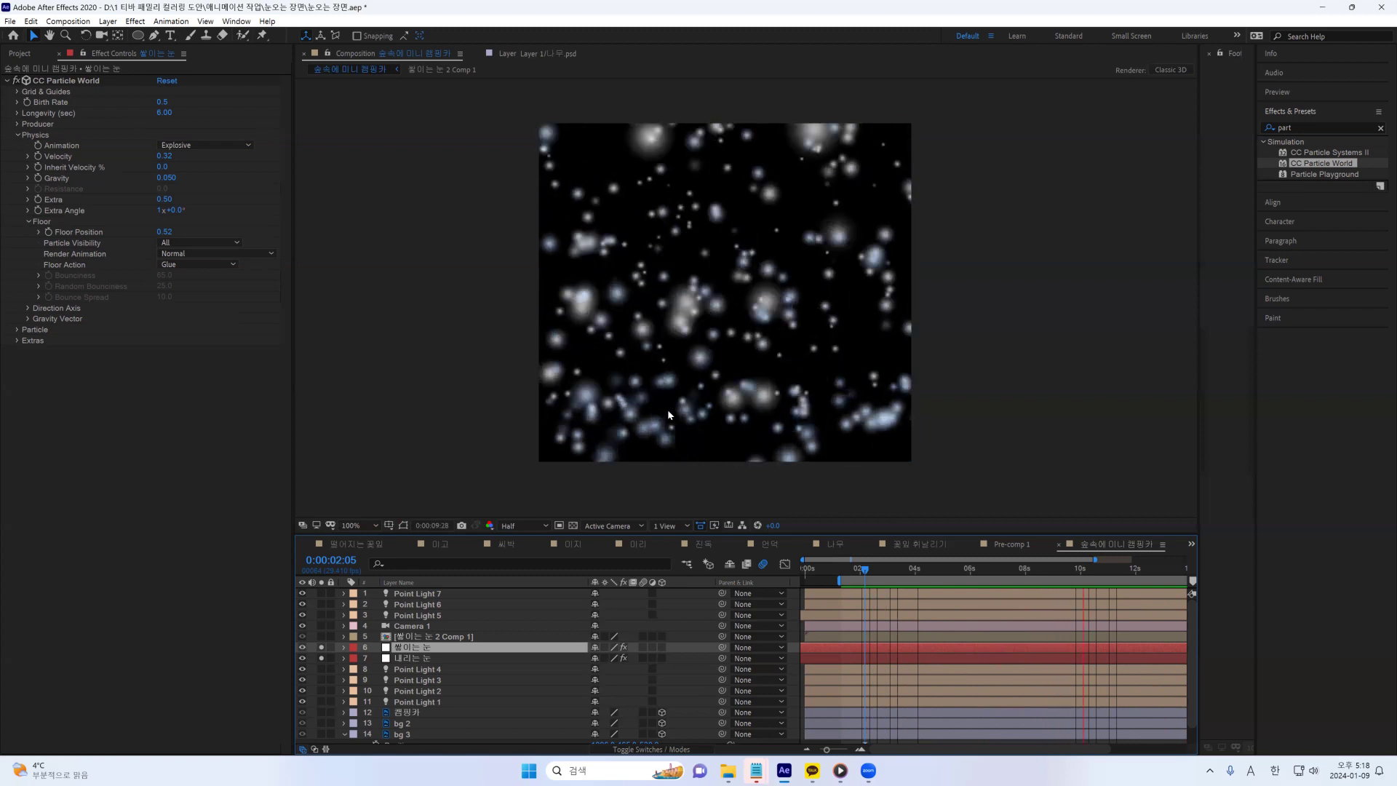
click(402, 658)
click(321, 647)
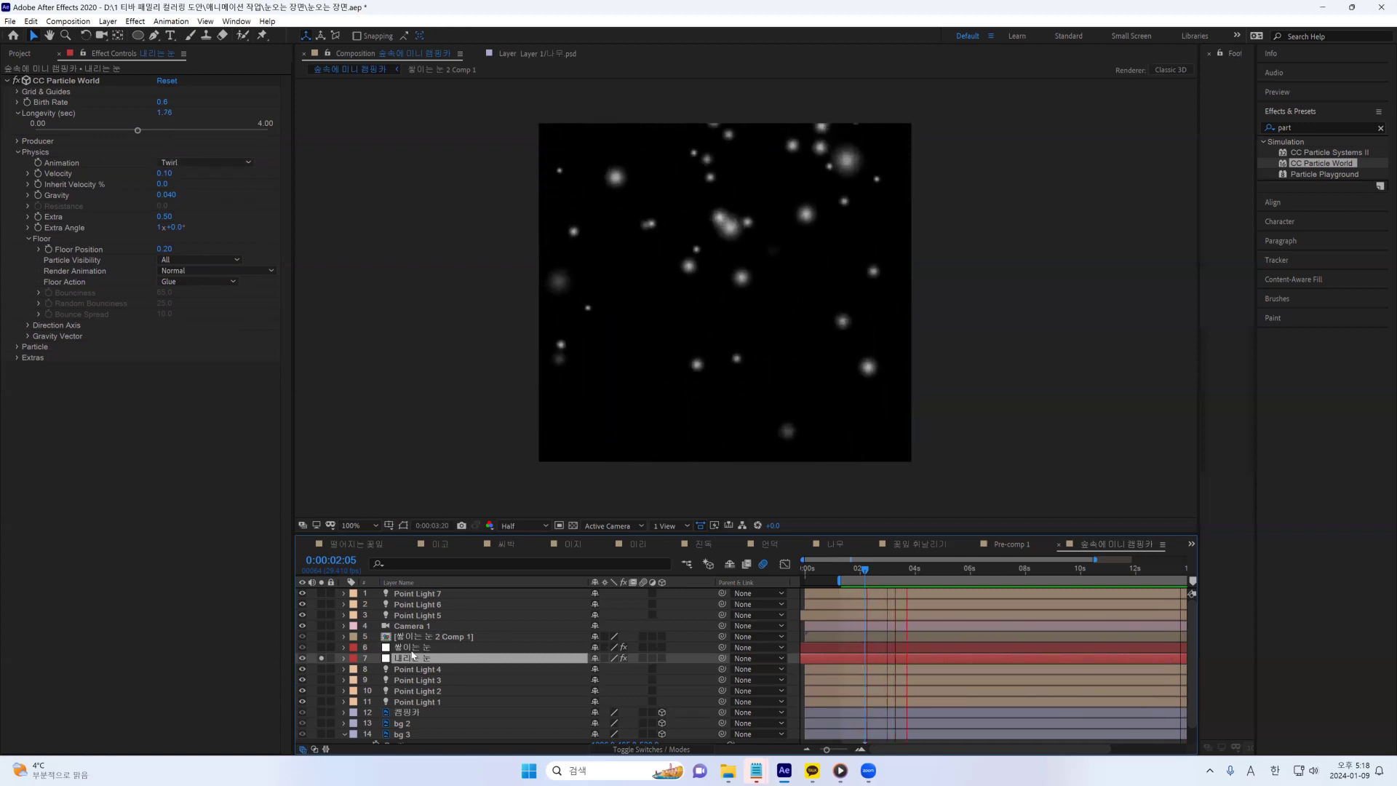
click(408, 648)
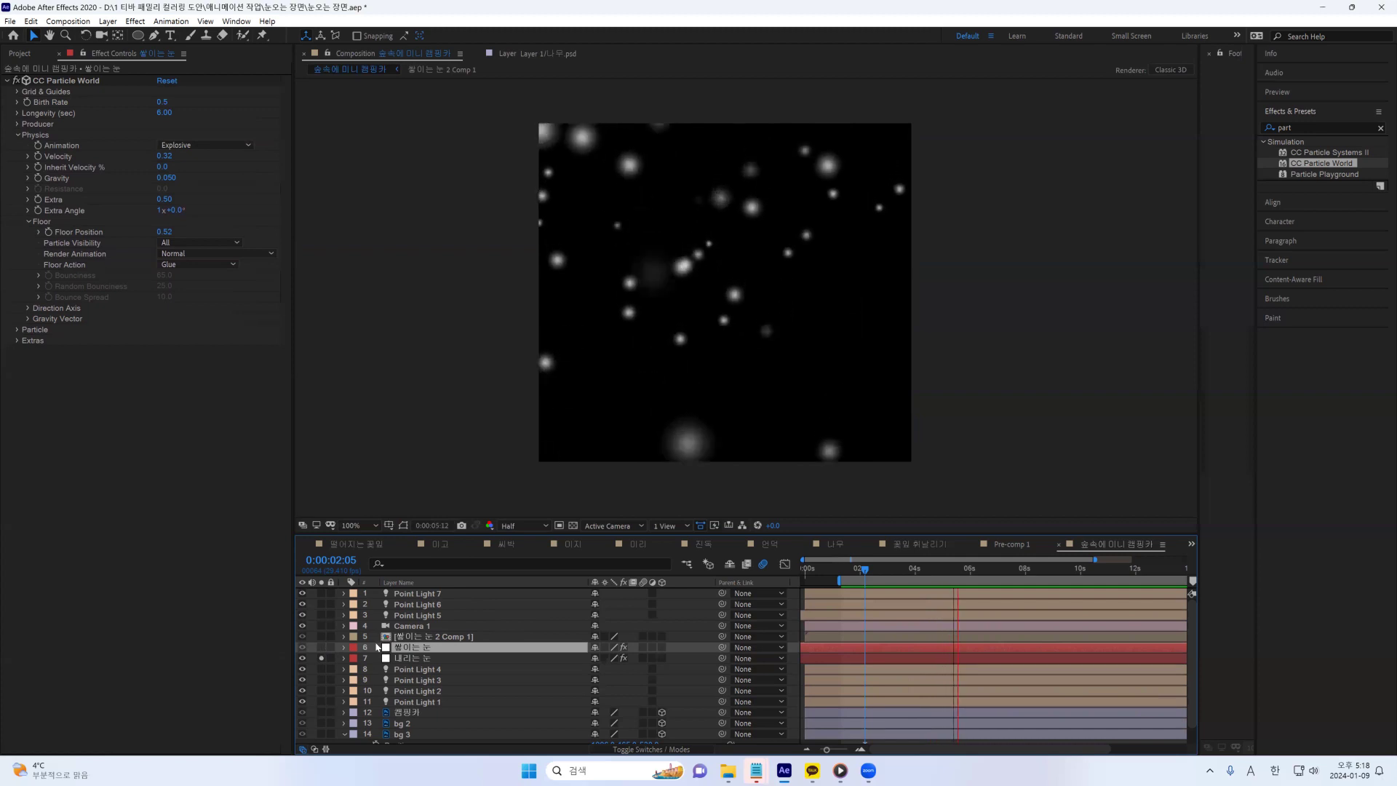
click(321, 647)
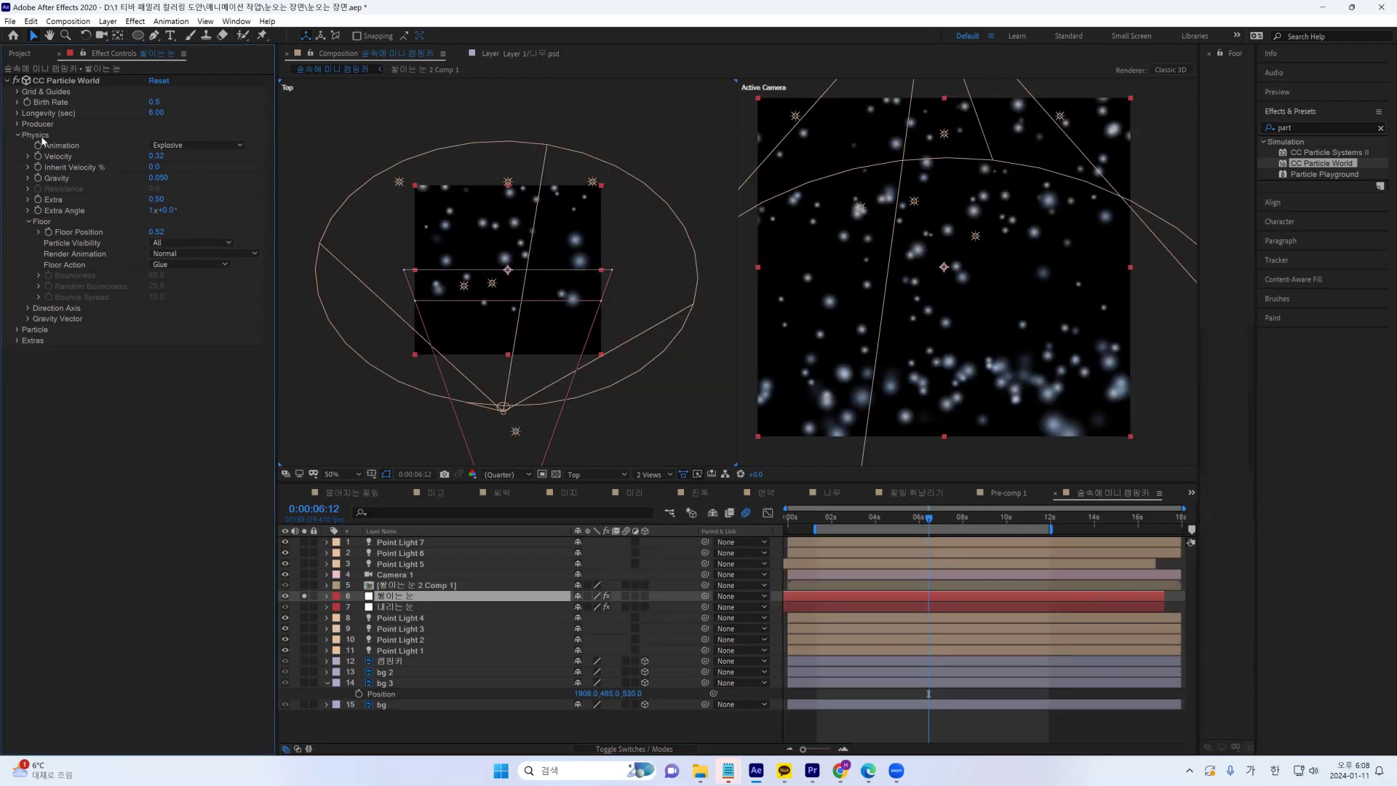
Set the Producer position of the 쌓이는 눈 layer to X 0.00, Y -0.98 and Z 0.60, using the Left view for Y and Z.
click(18, 134)
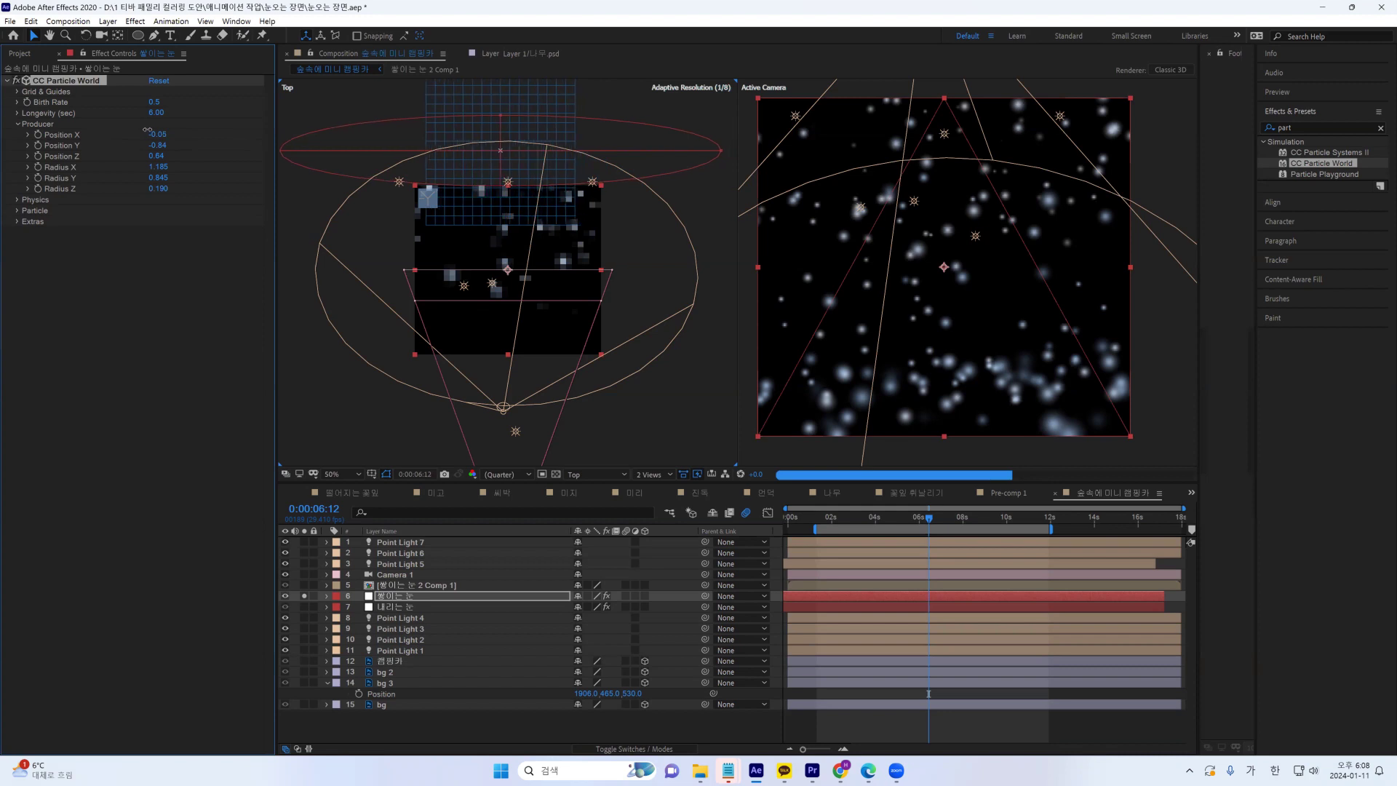
drag(147, 130, 147, 130)
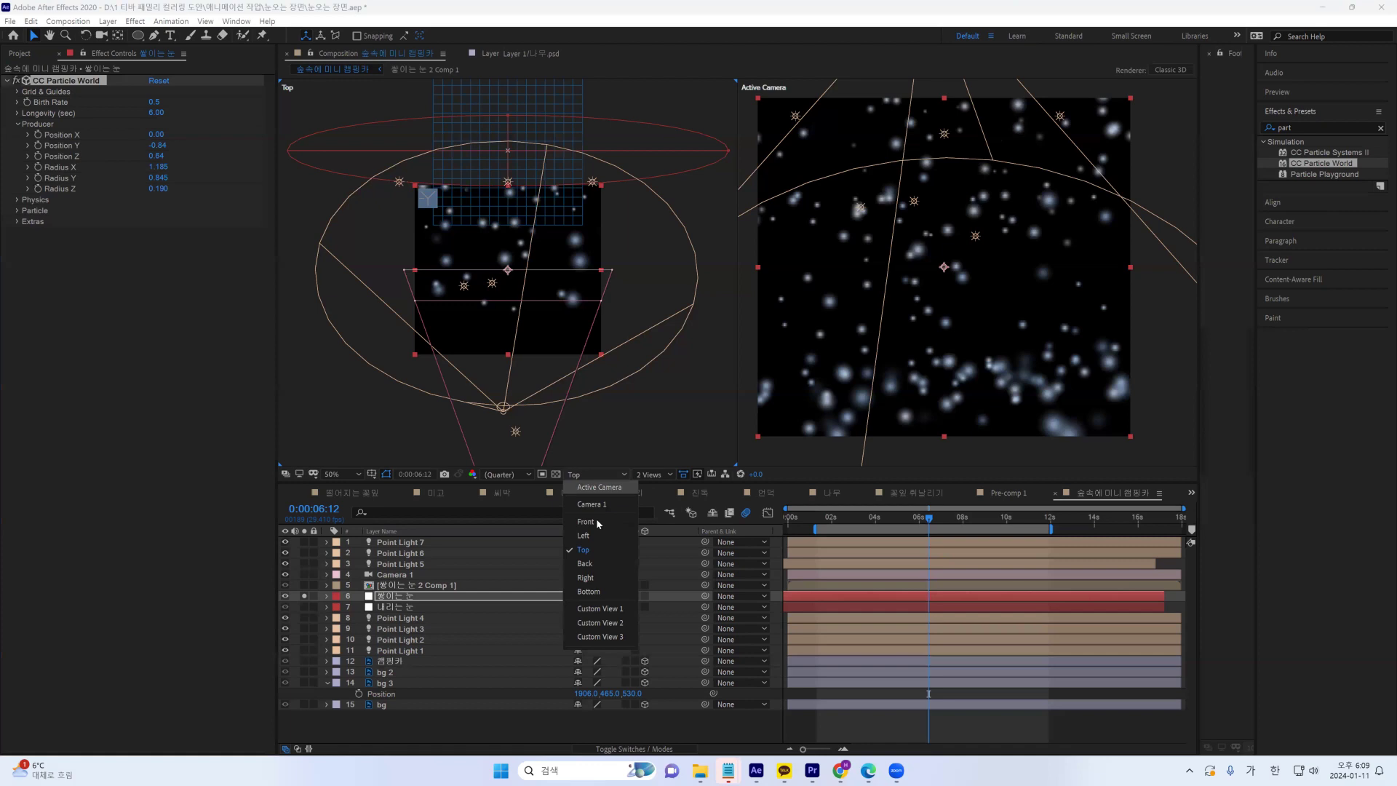
key(Return)
drag(169, 145, 165, 148)
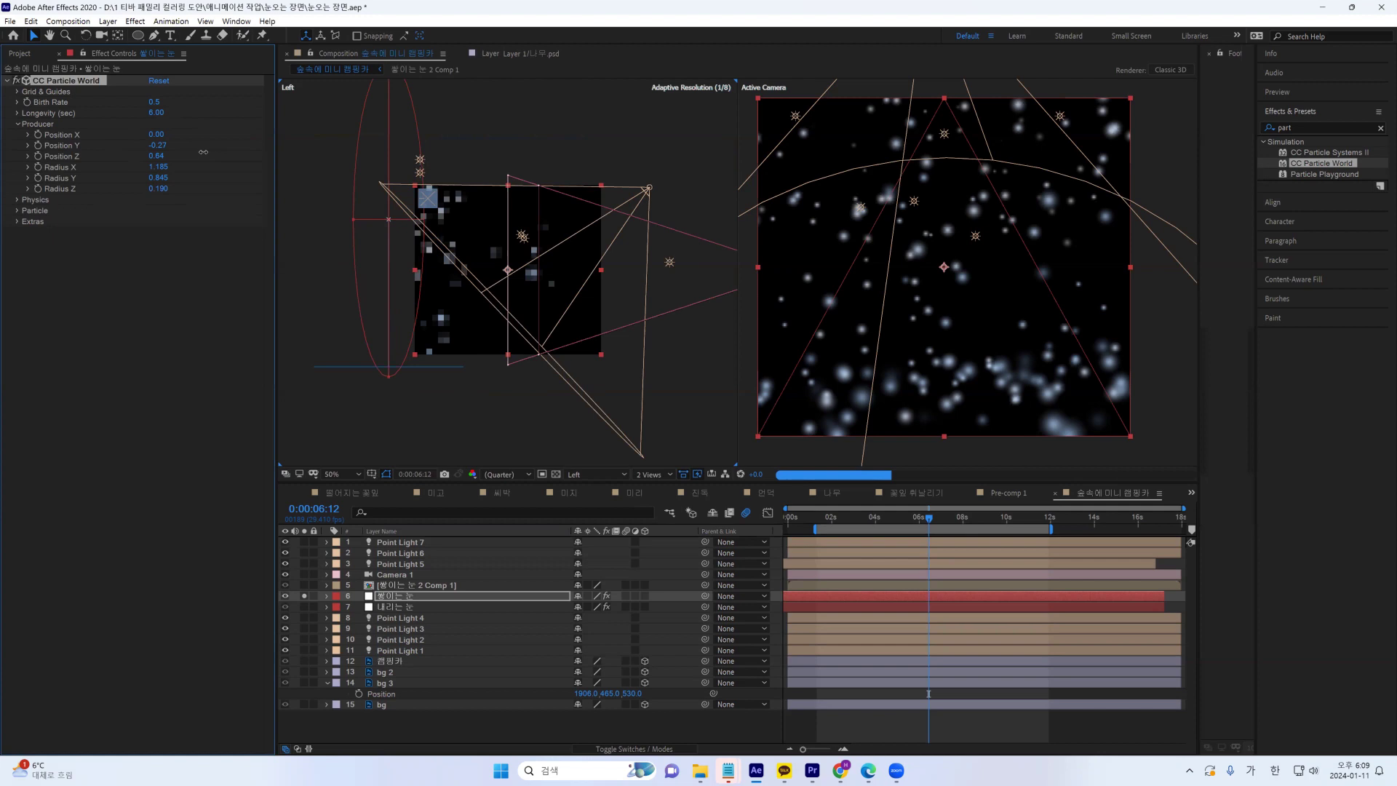
drag(191, 151, 189, 151)
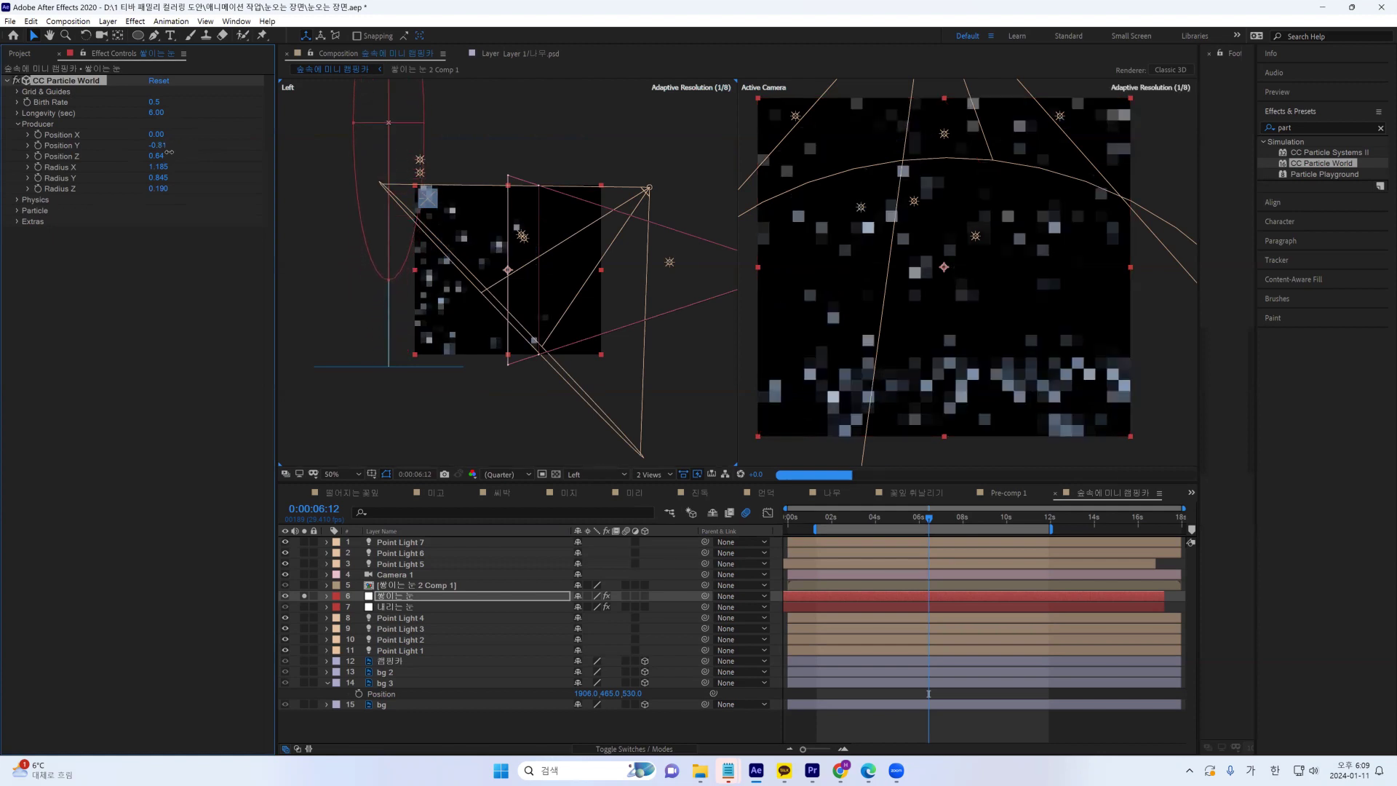
drag(168, 152, 166, 152)
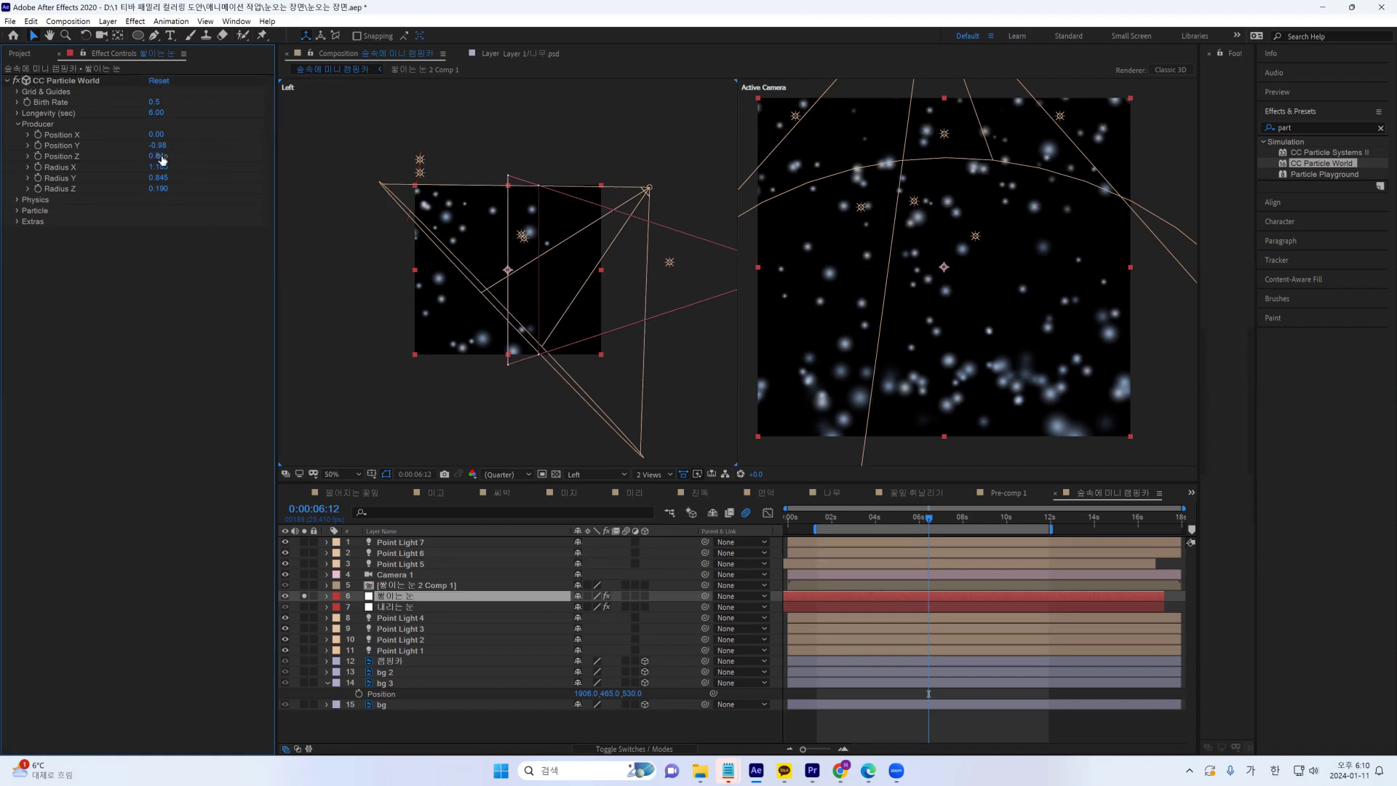
drag(184, 161, 154, 166)
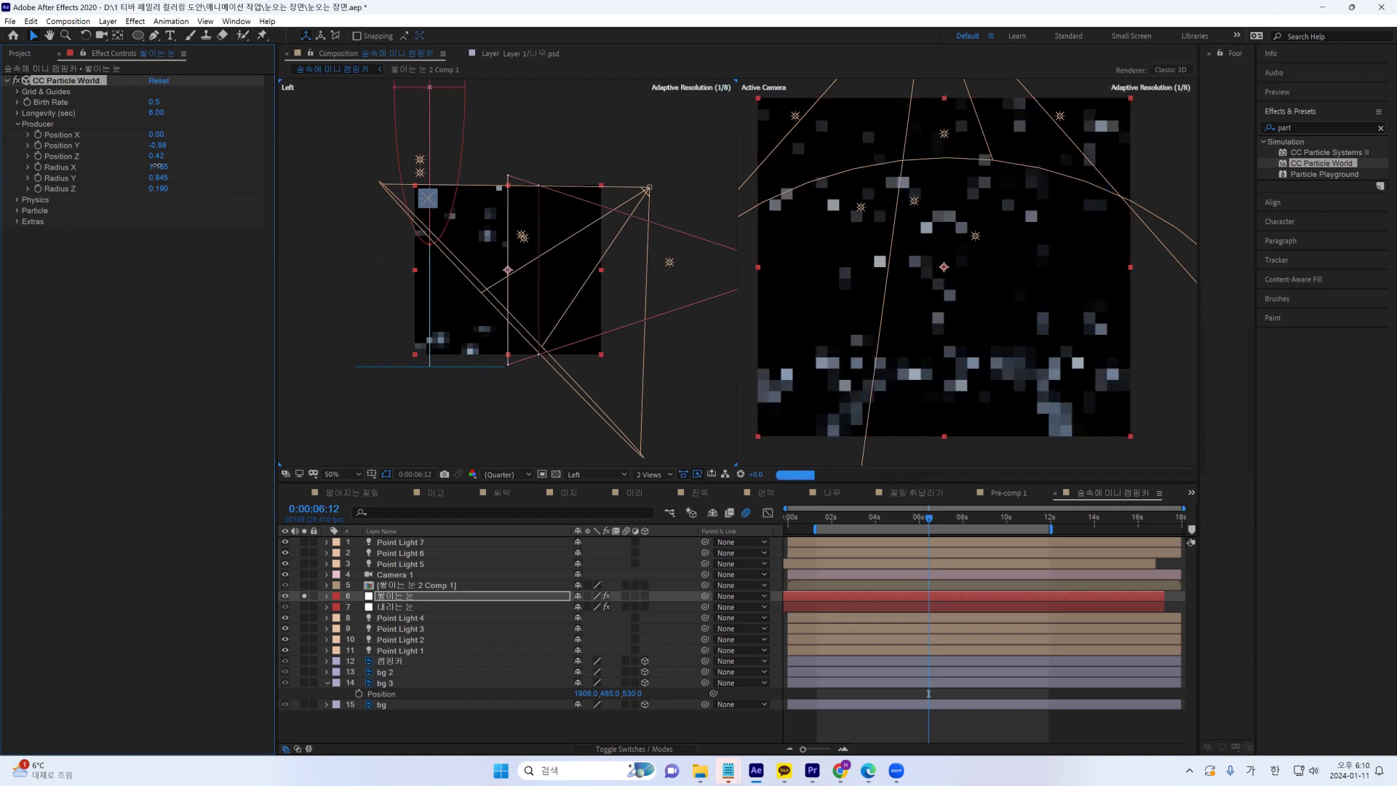
drag(155, 166, 172, 167)
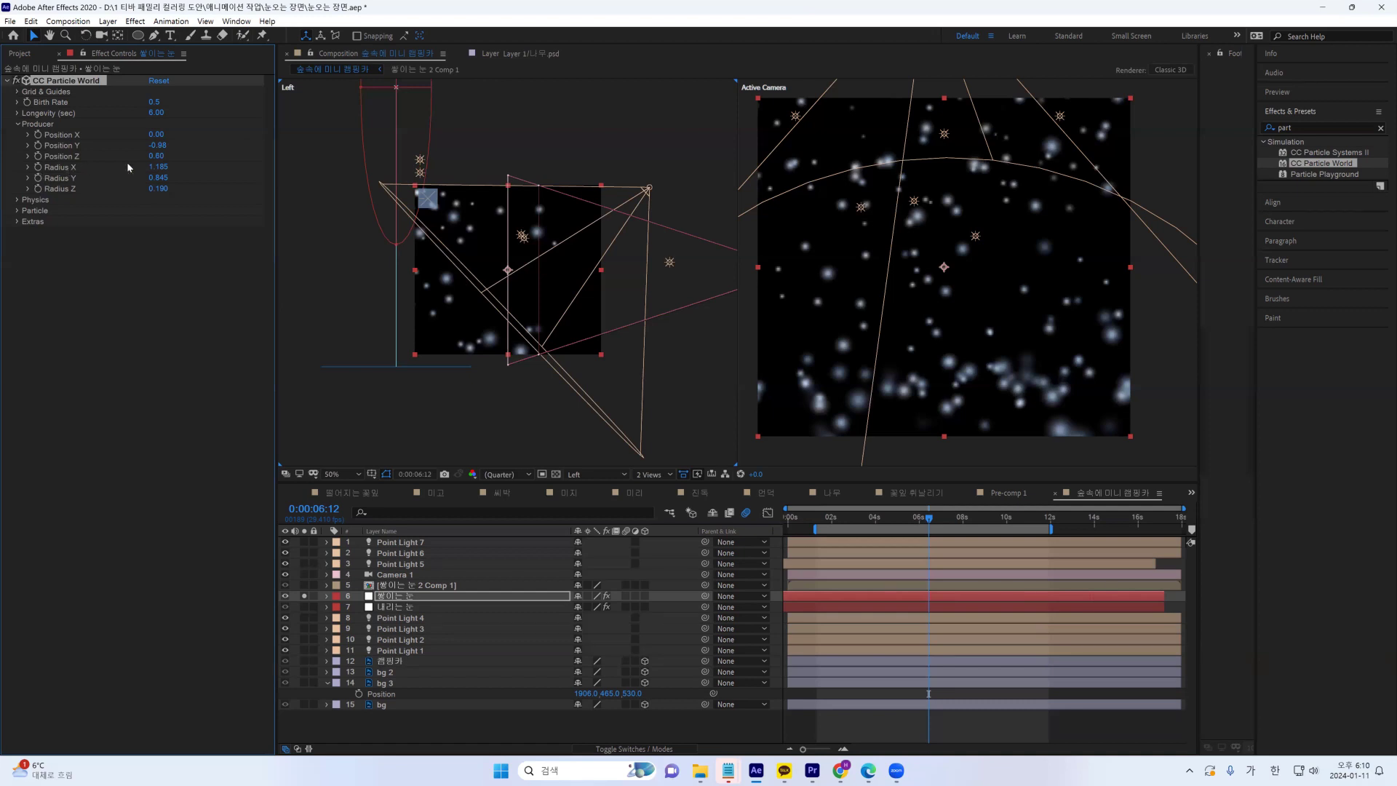
In the Top view, widen the Producer of the 쌓이는 눈 layer to a Radius X of 1.395.
click(591, 474)
click(584, 551)
drag(160, 168, 191, 182)
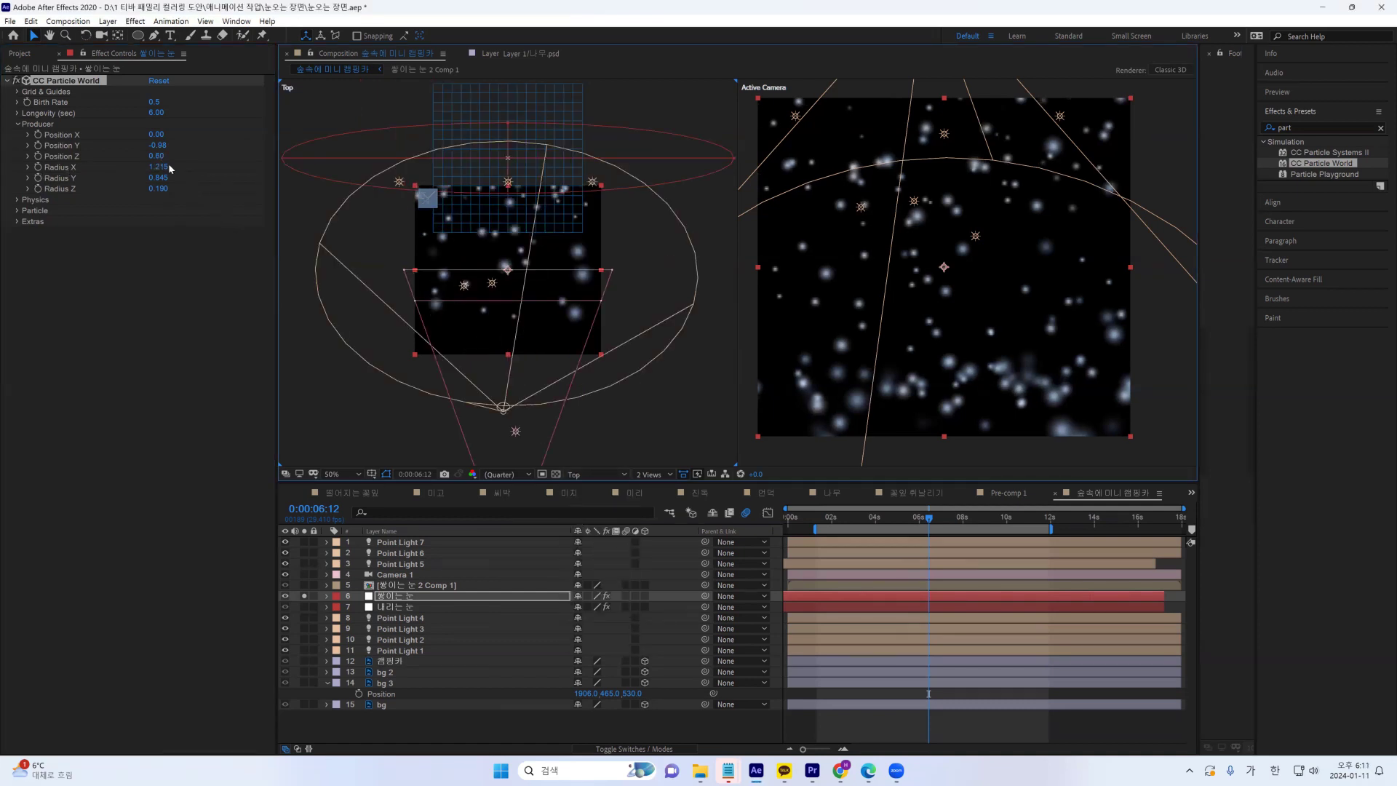
mouse_move(169, 166)
mouse_down()
mouse_move(198, 167)
mouse_move(176, 162)
mouse_up()
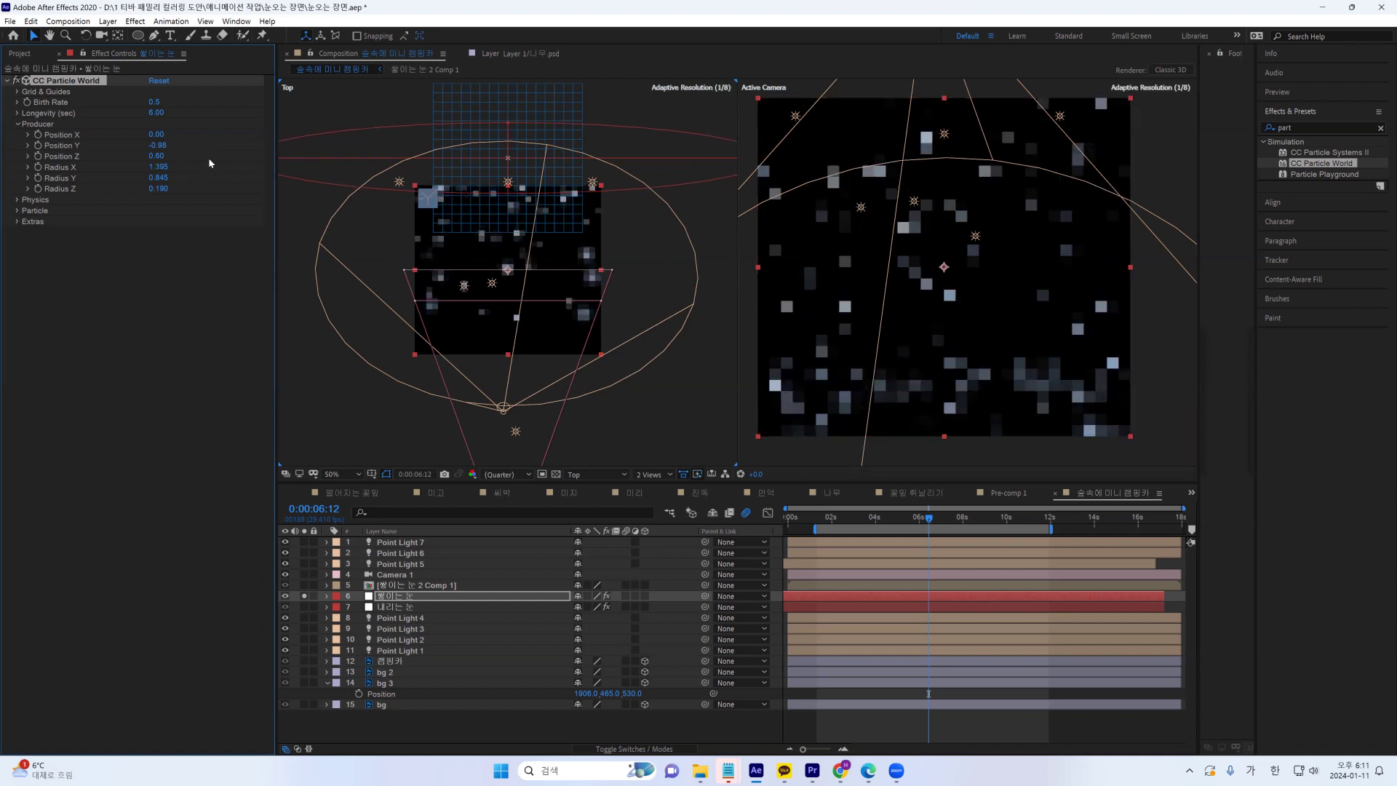
In the Left view, try a larger Producer Radius Z on the 쌓이는 눈 layer and restore it to 0.180.
click(587, 475)
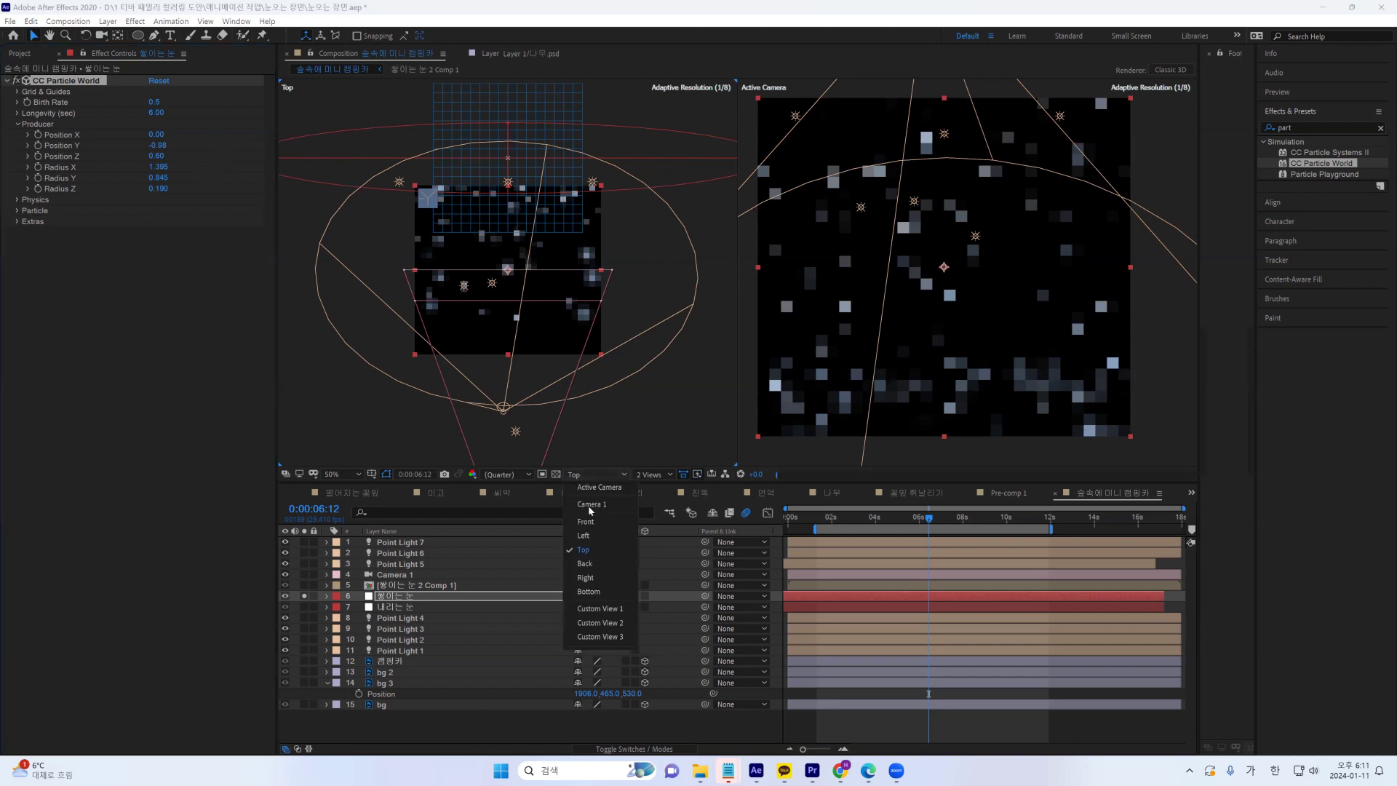
click(587, 535)
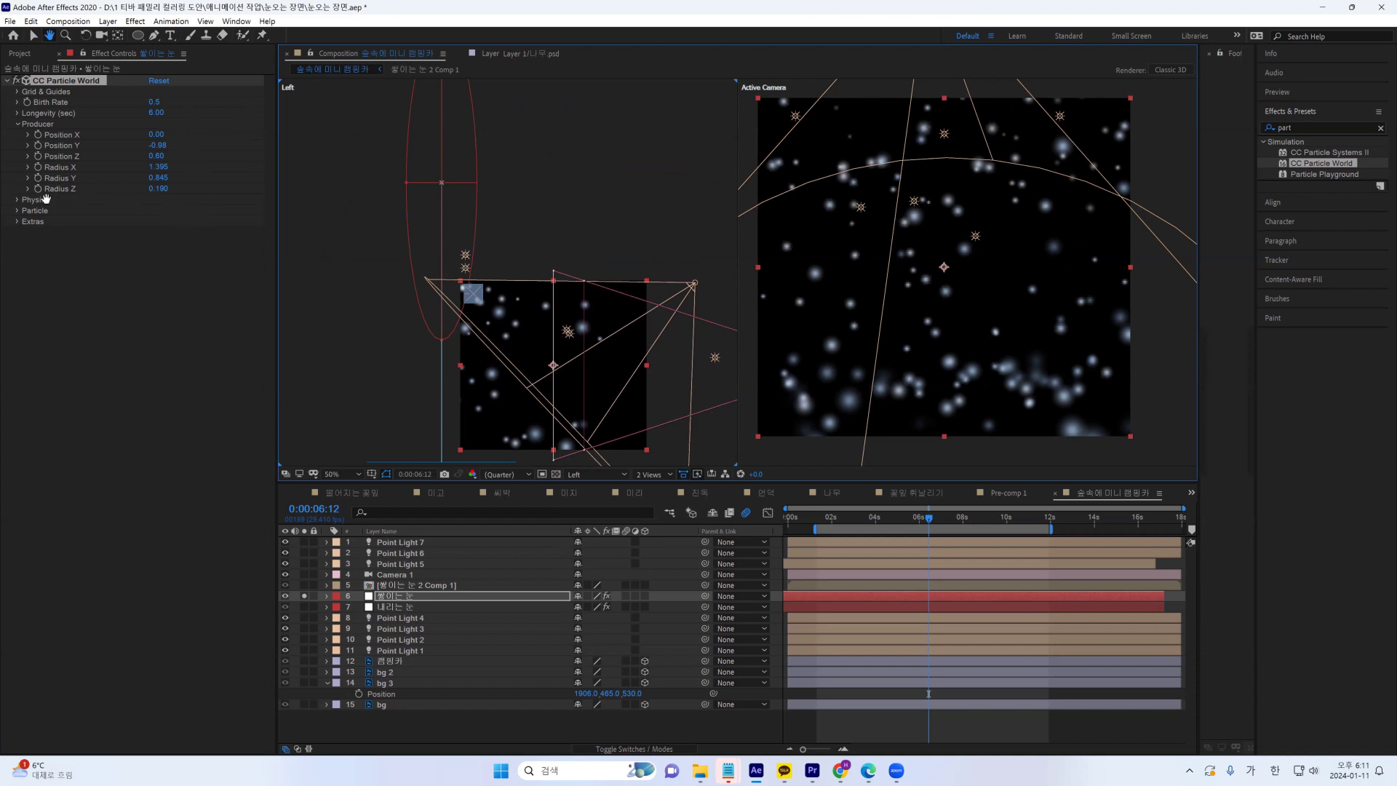
click(32, 35)
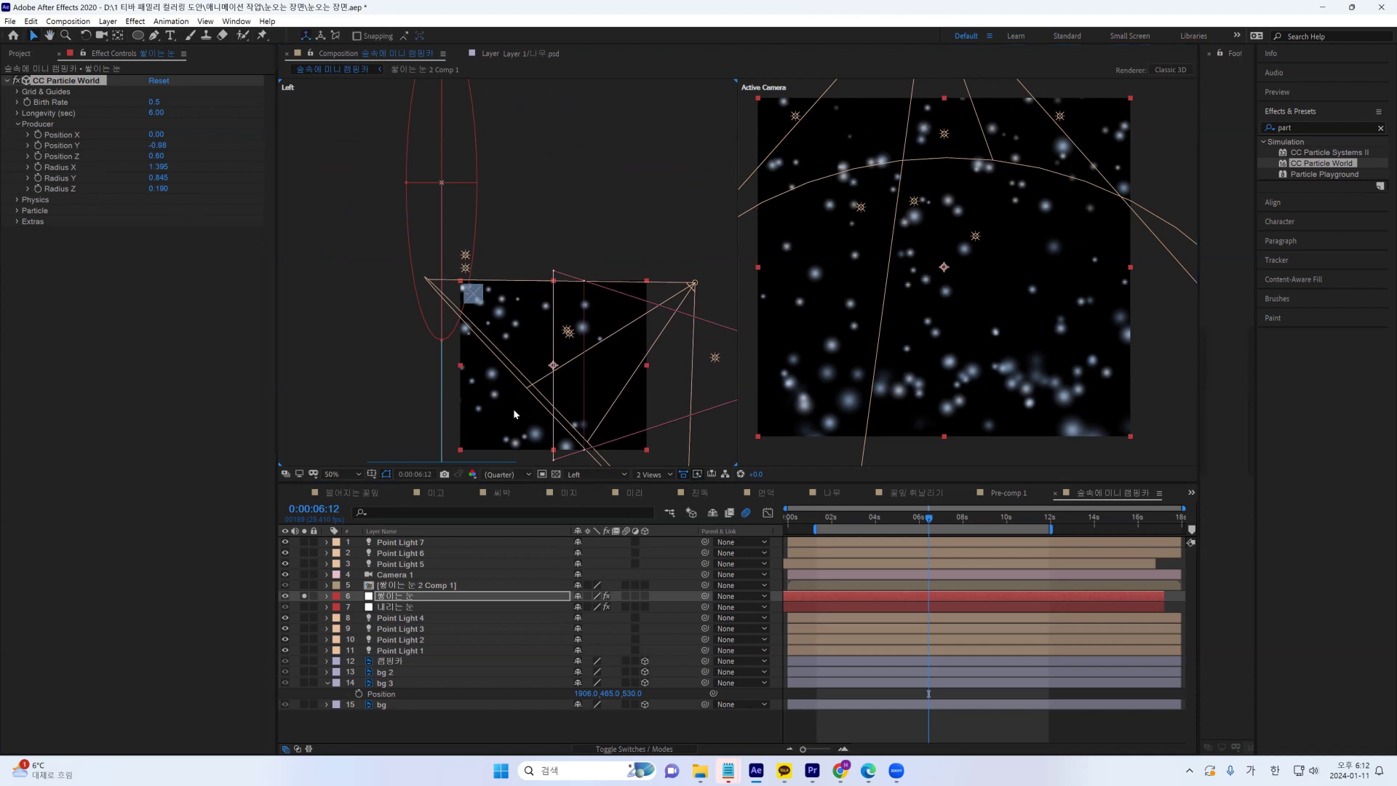
drag(162, 189, 191, 190)
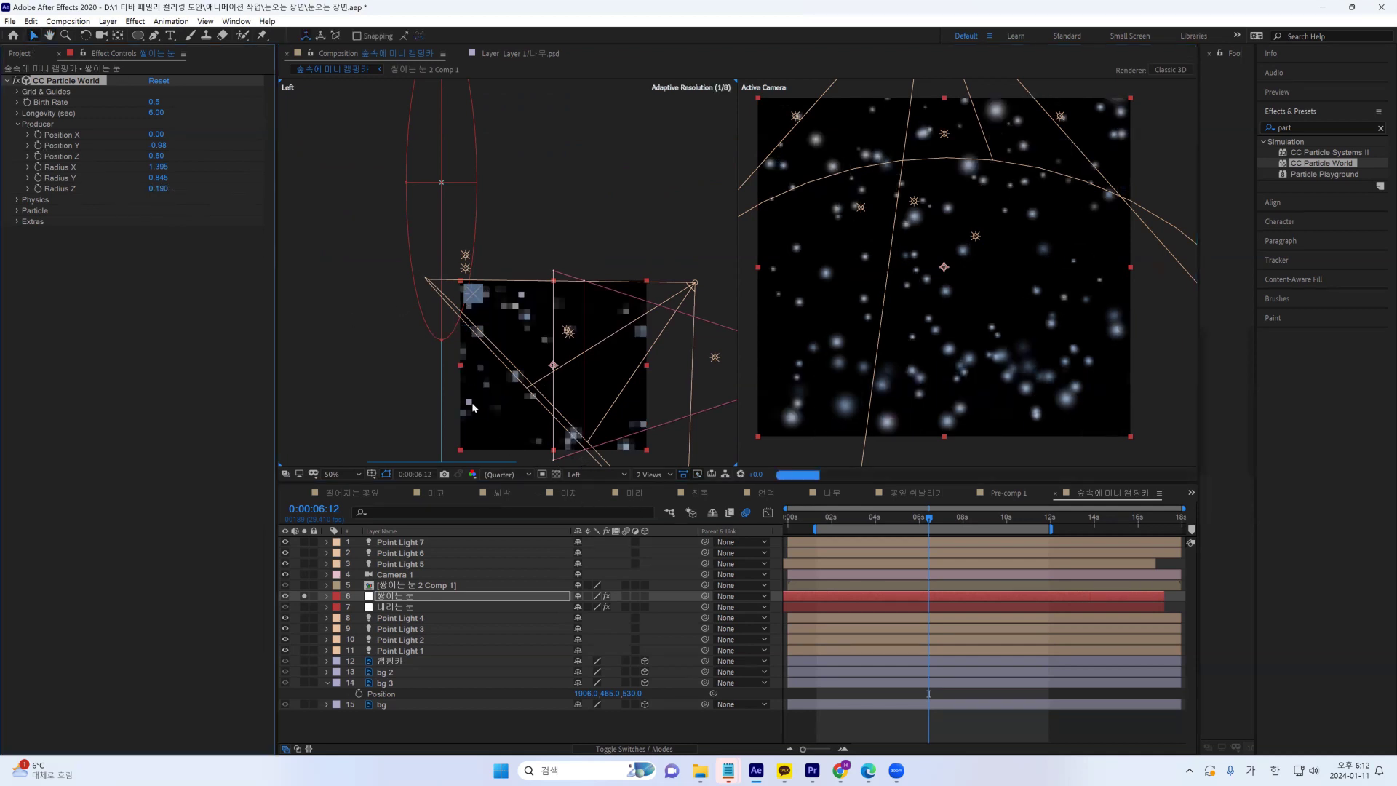
click(383, 598)
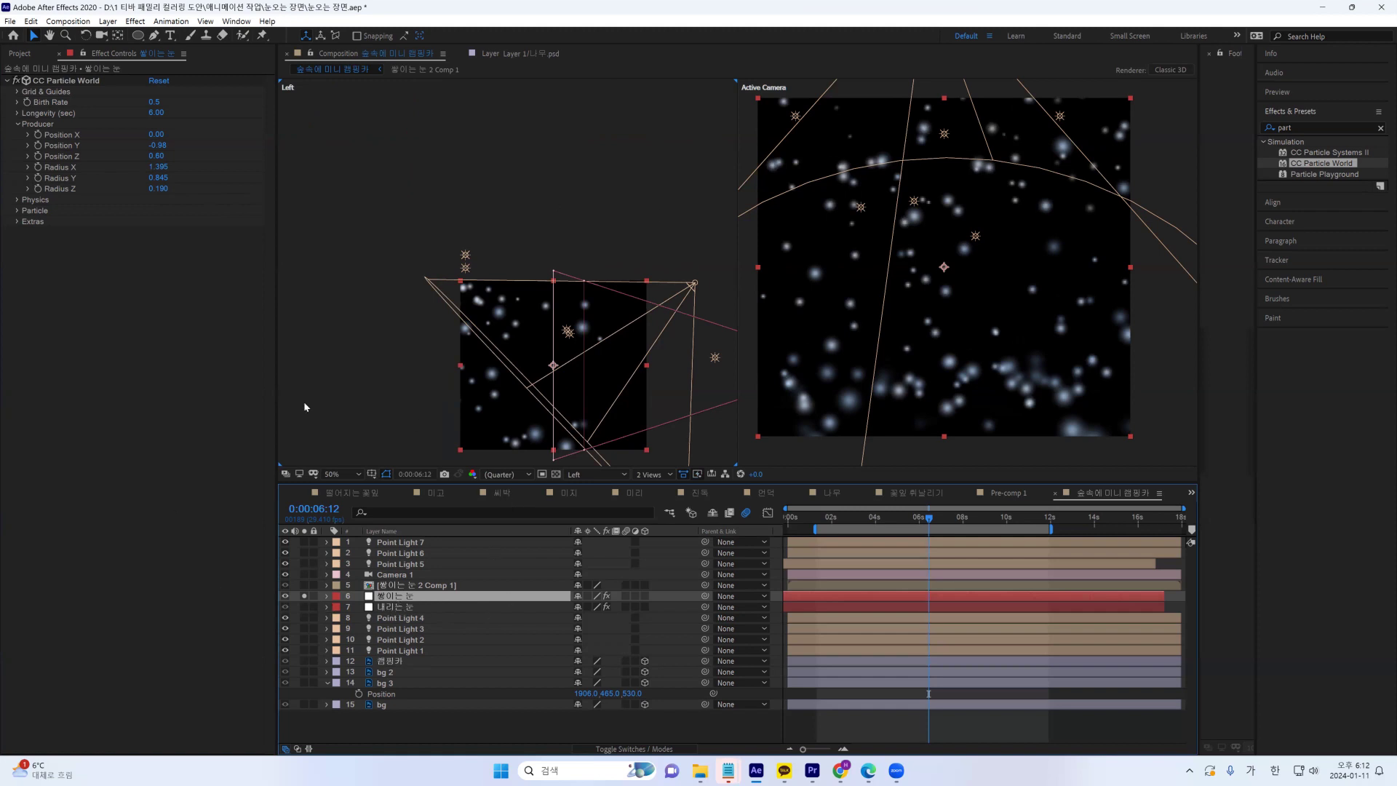
Solo the 내리는 눈 layer alongside 쌓이는 눈 and examine its Producer position and radius values against the Left view.
click(391, 608)
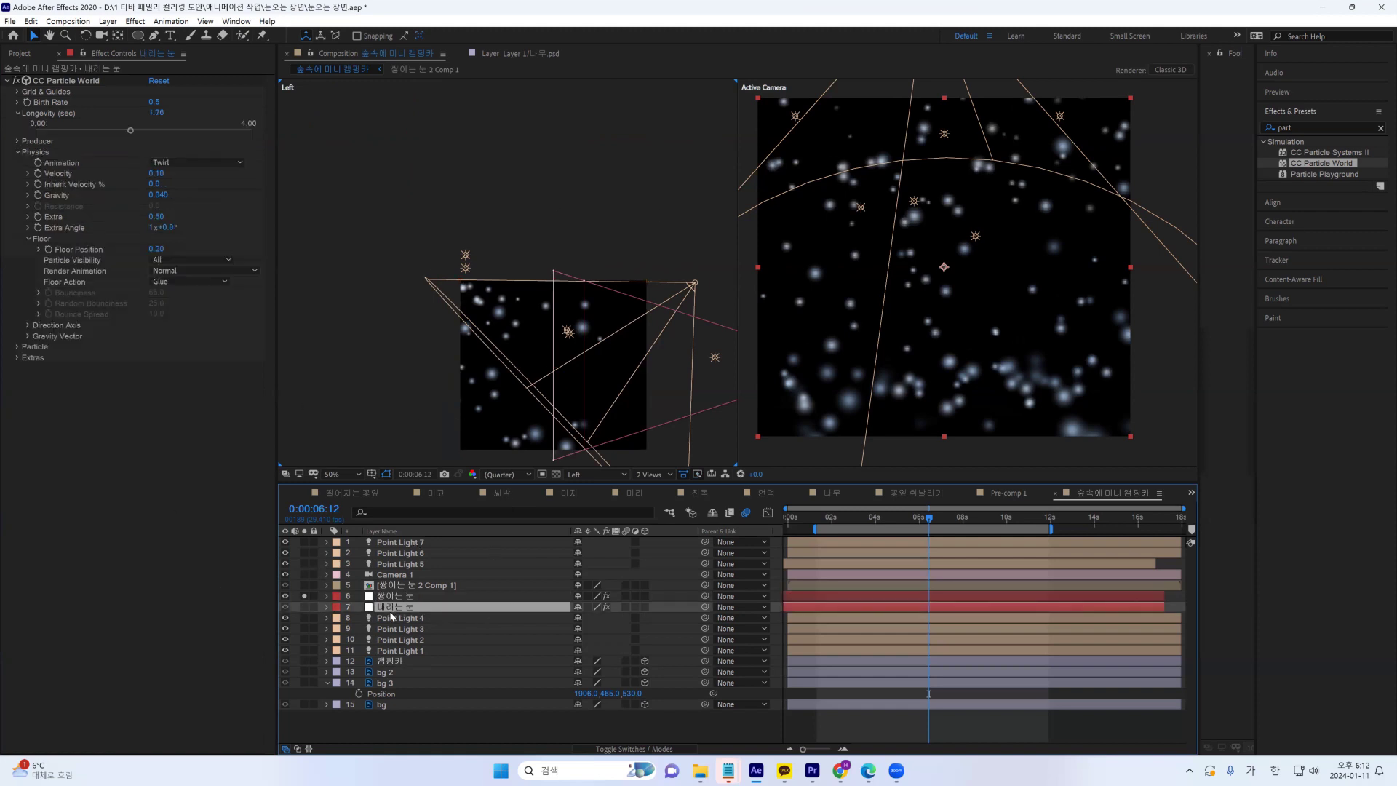
click(304, 606)
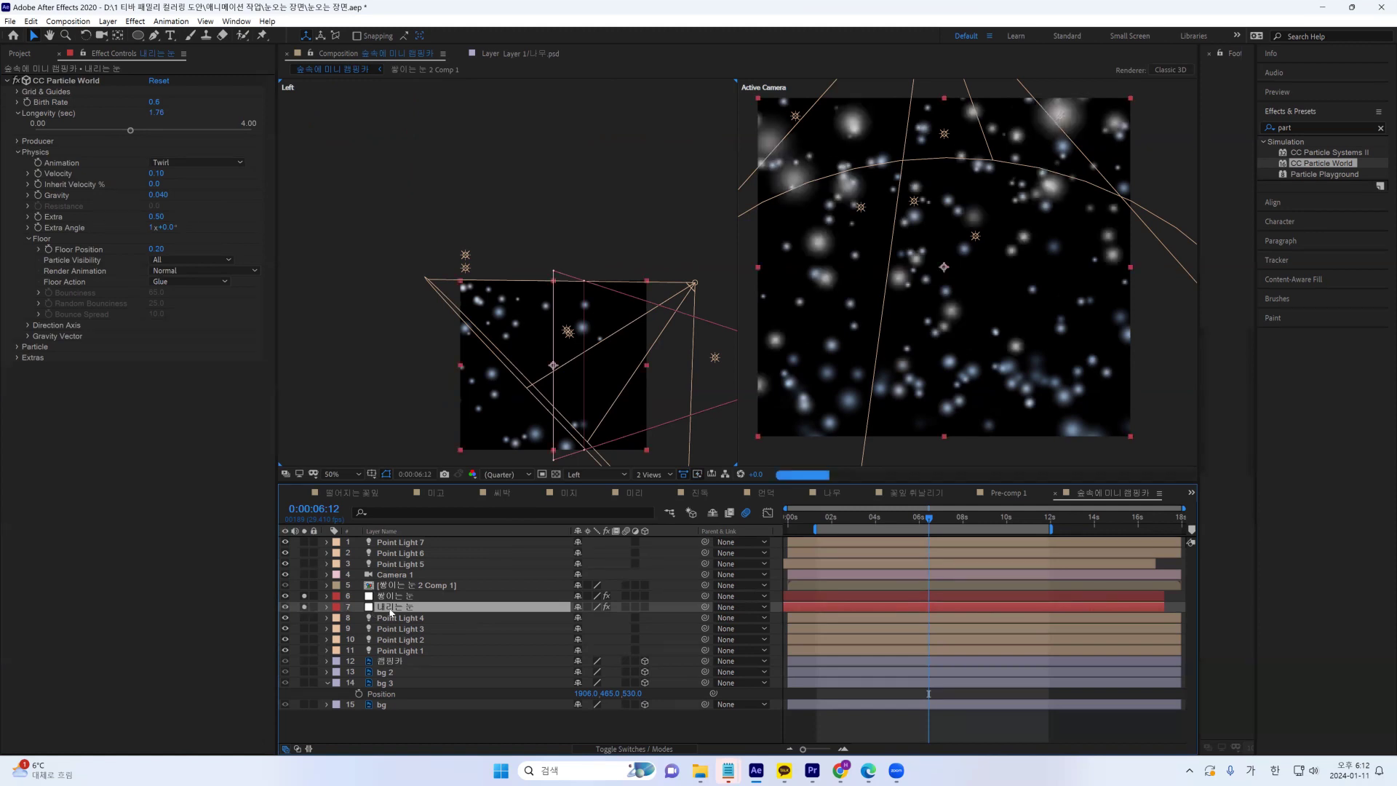
click(18, 152)
click(18, 141)
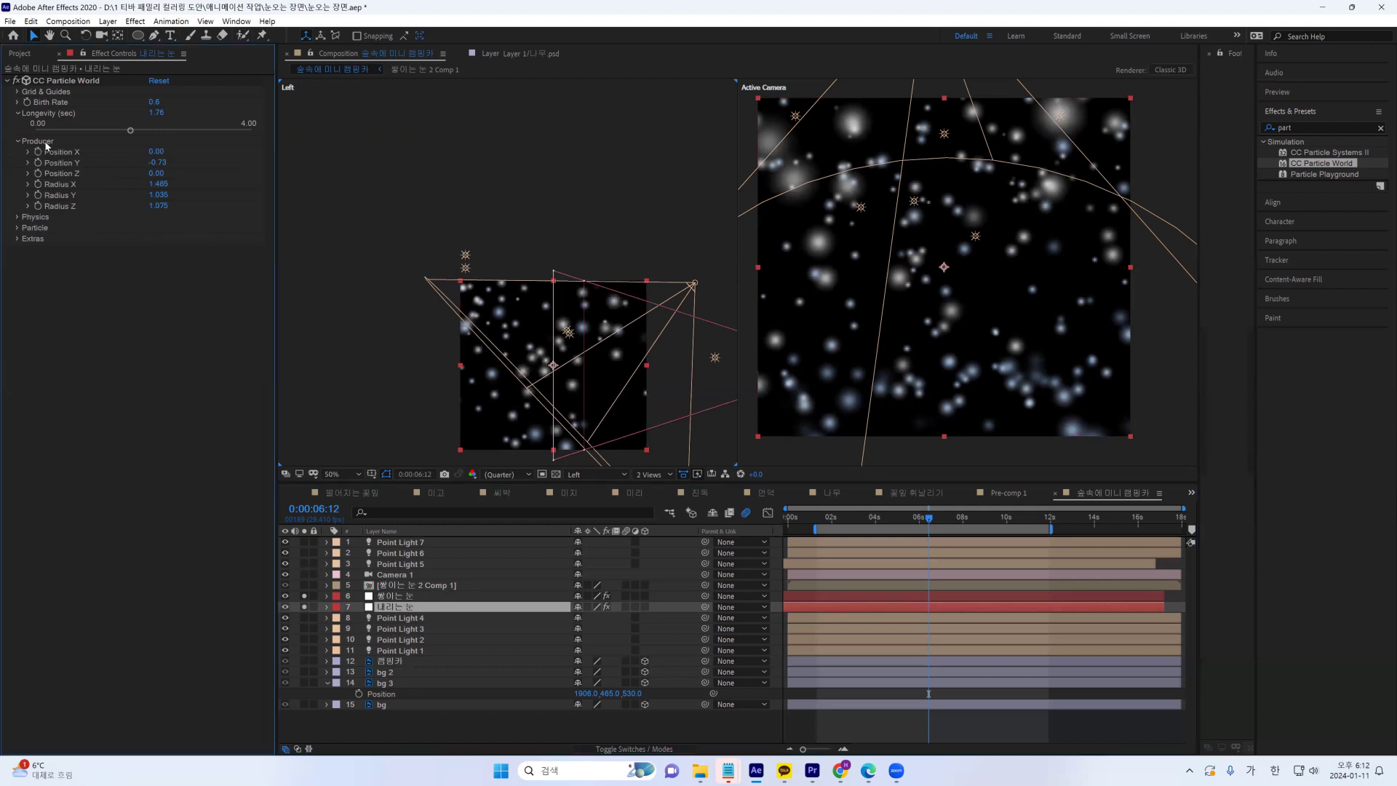
click(157, 151)
click(160, 196)
click(163, 207)
drag(164, 208, 168, 206)
click(161, 206)
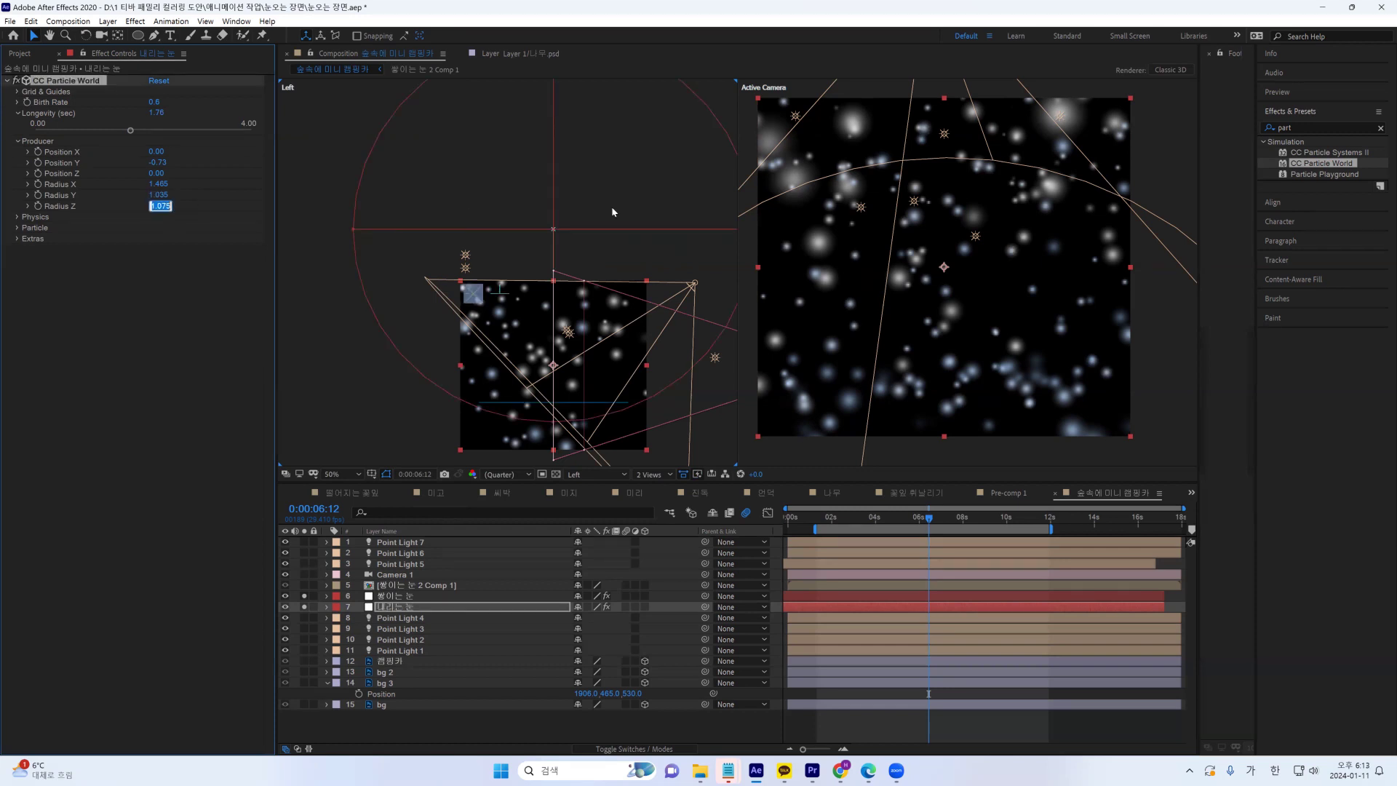
click(200, 336)
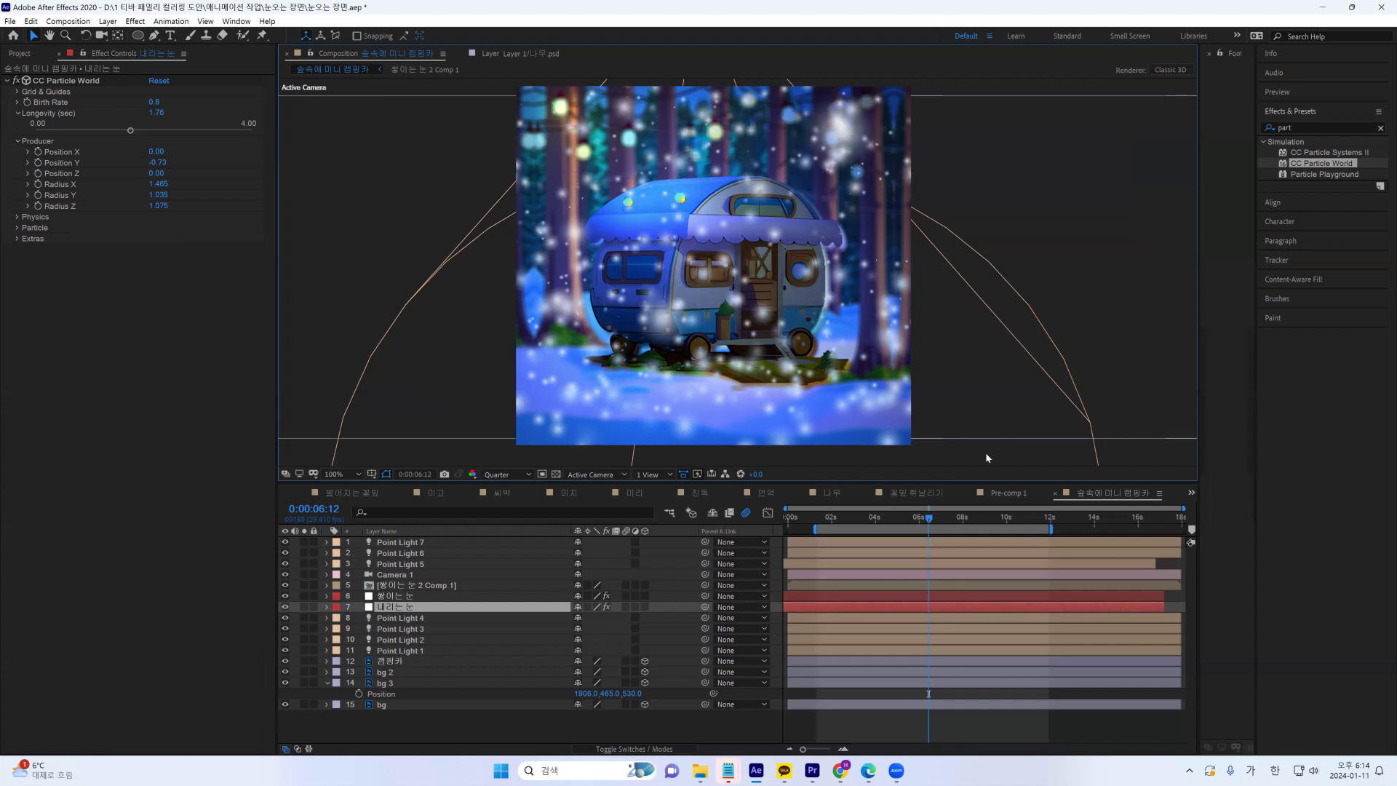
Review the snowfall over the full camping car scene at 0:00:02:18 through the Active Camera.
click(1145, 303)
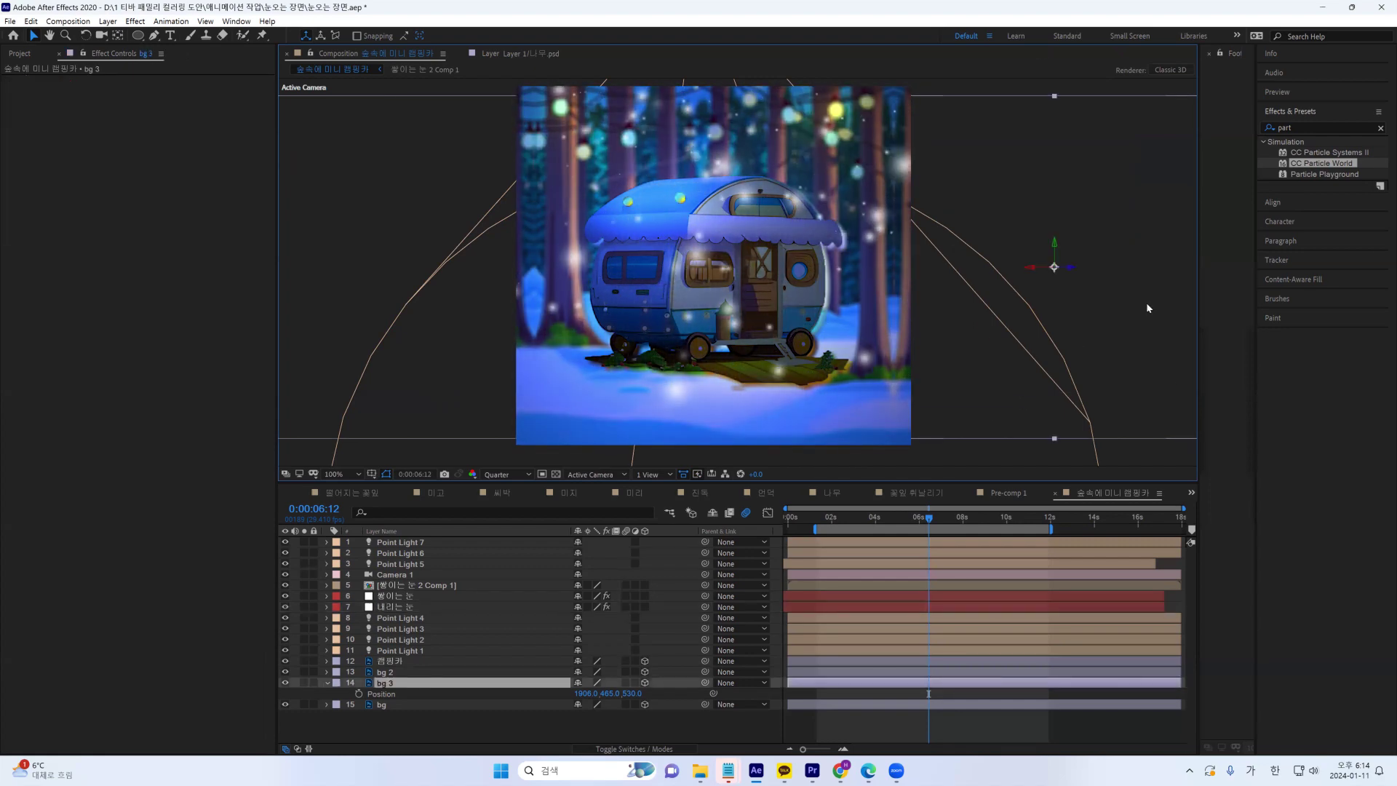
drag(856, 518, 846, 520)
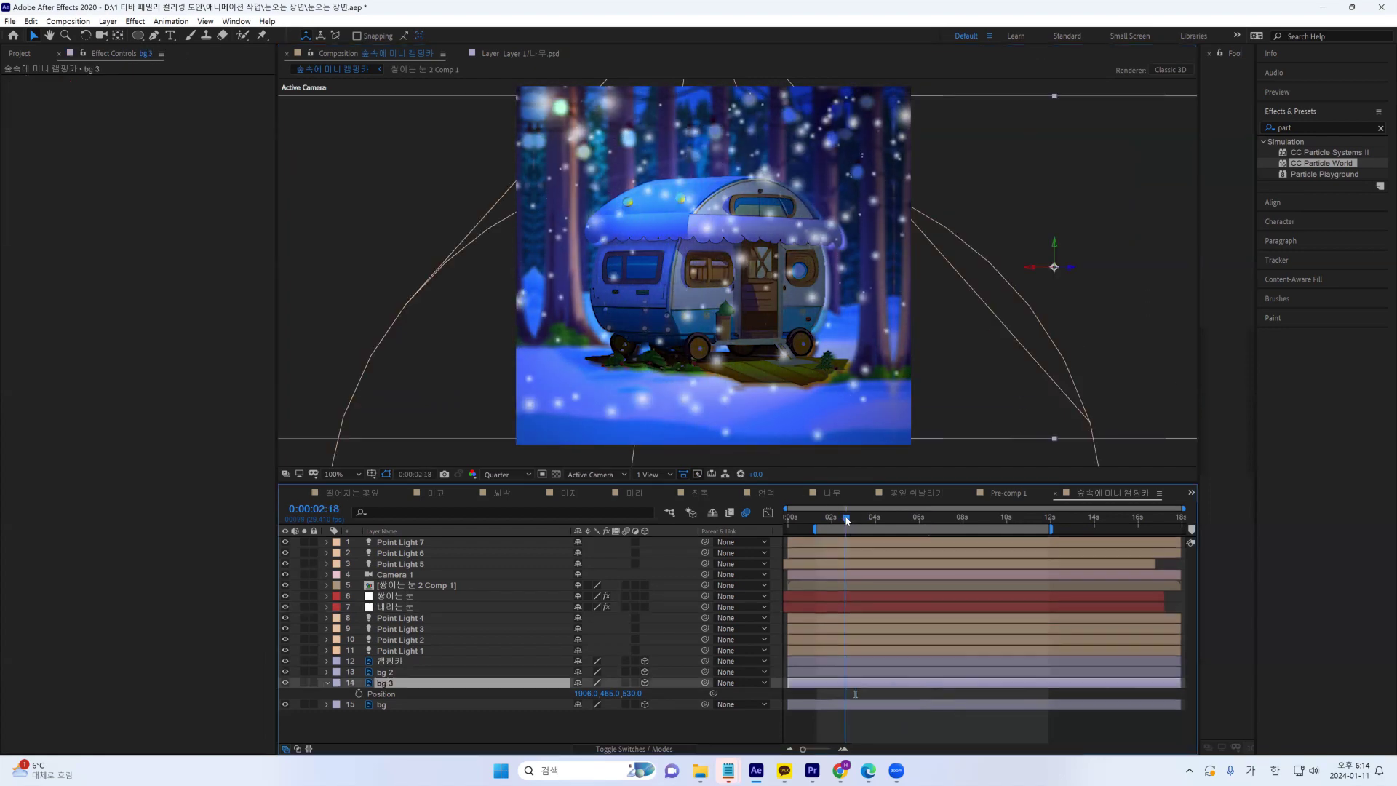